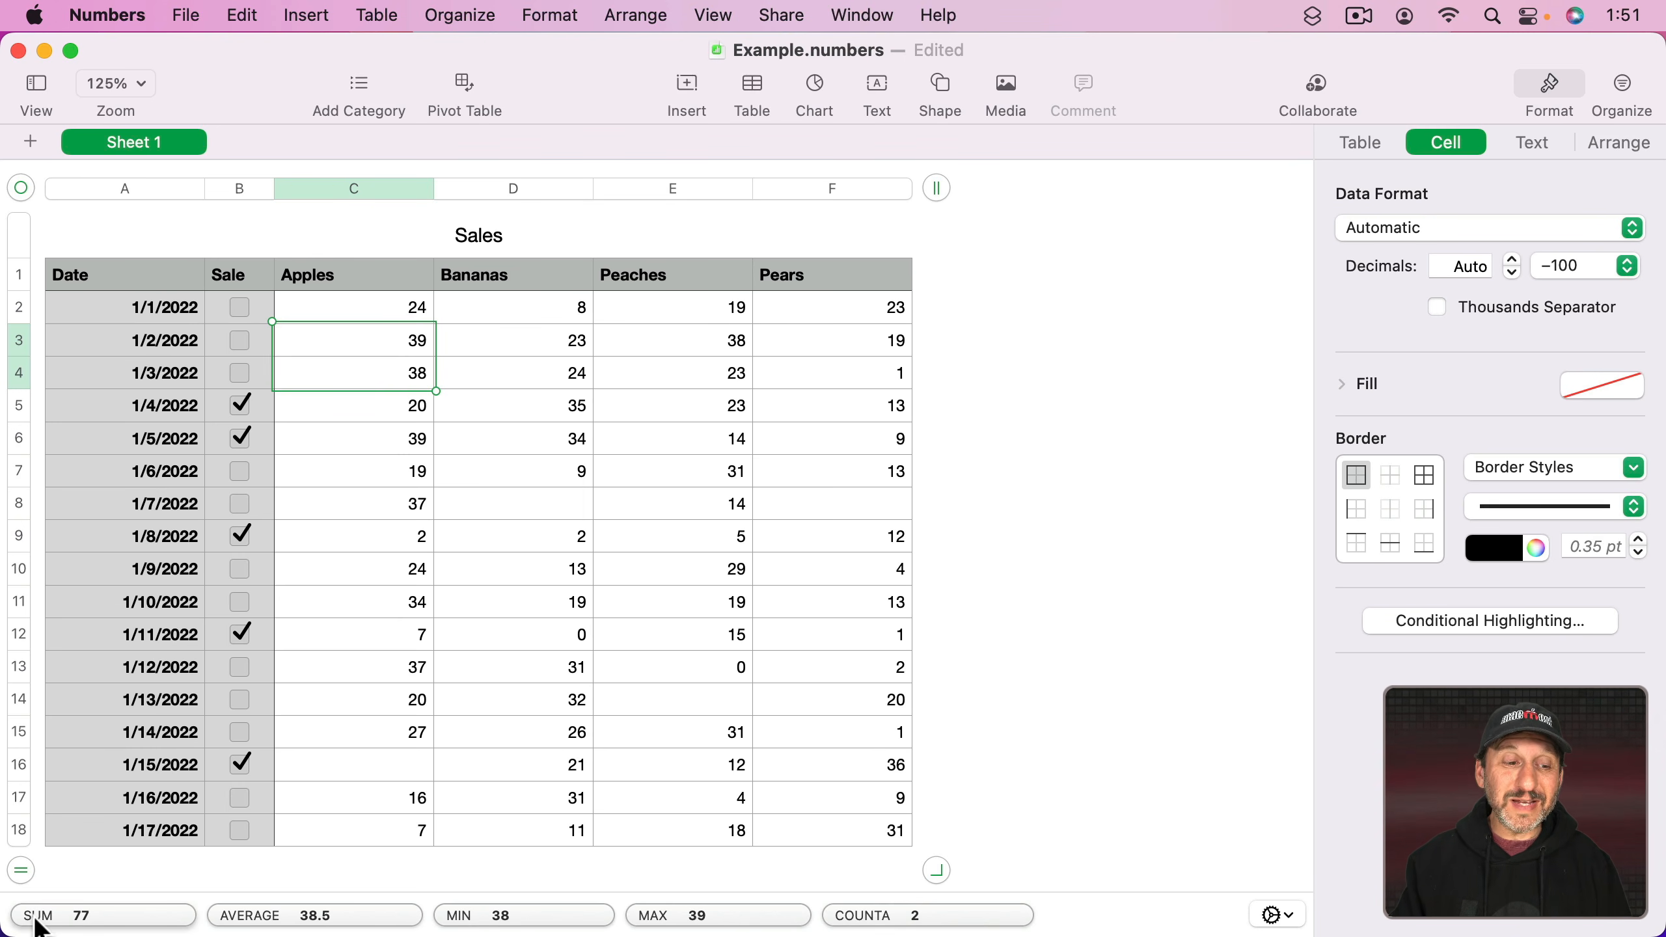
Step: Review the quick calculations for Apples cells C3:C5, and for all Apples values in C2:C18
mouse_move(75, 922)
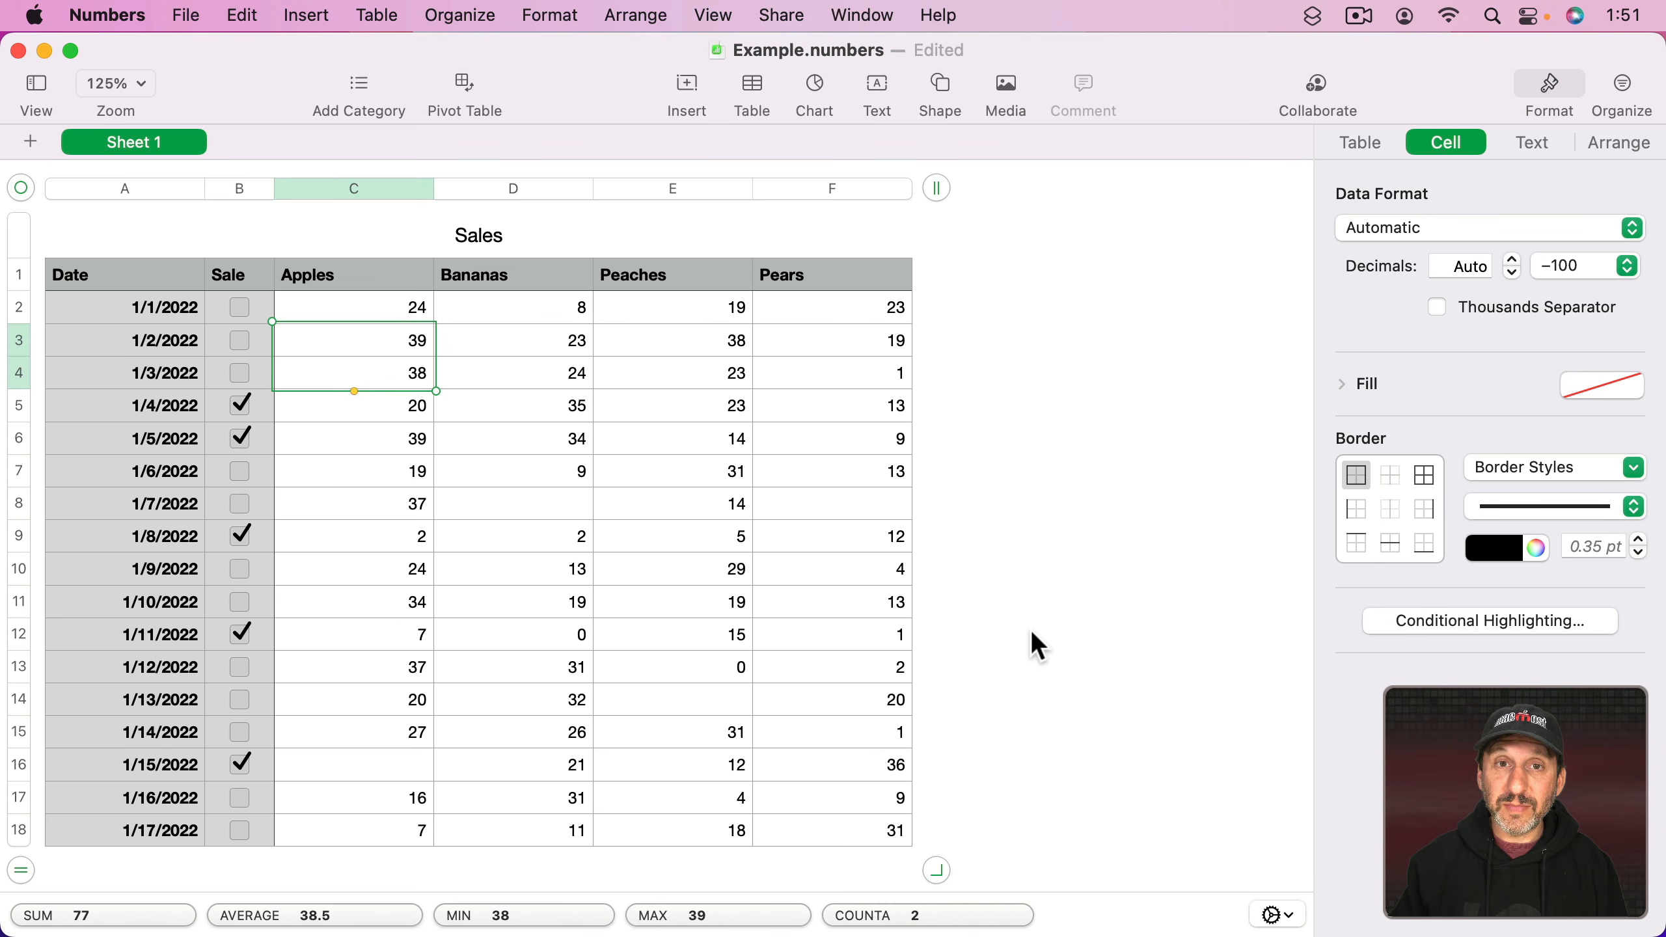
super+click(399, 406)
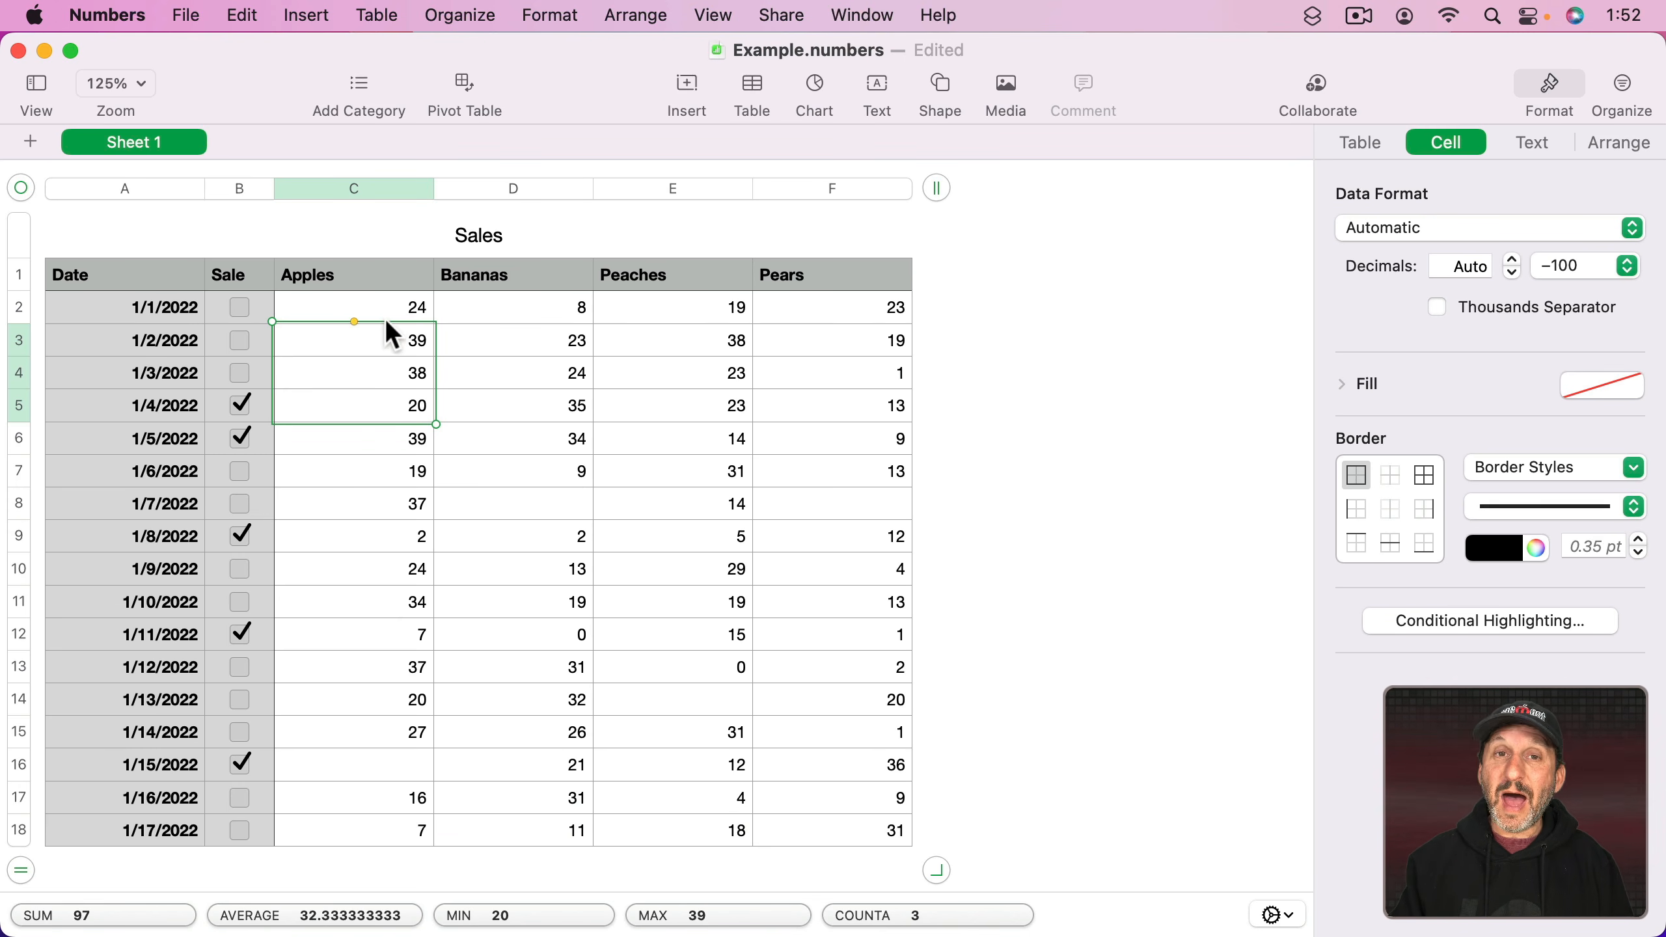
click(344, 304)
key(shift)
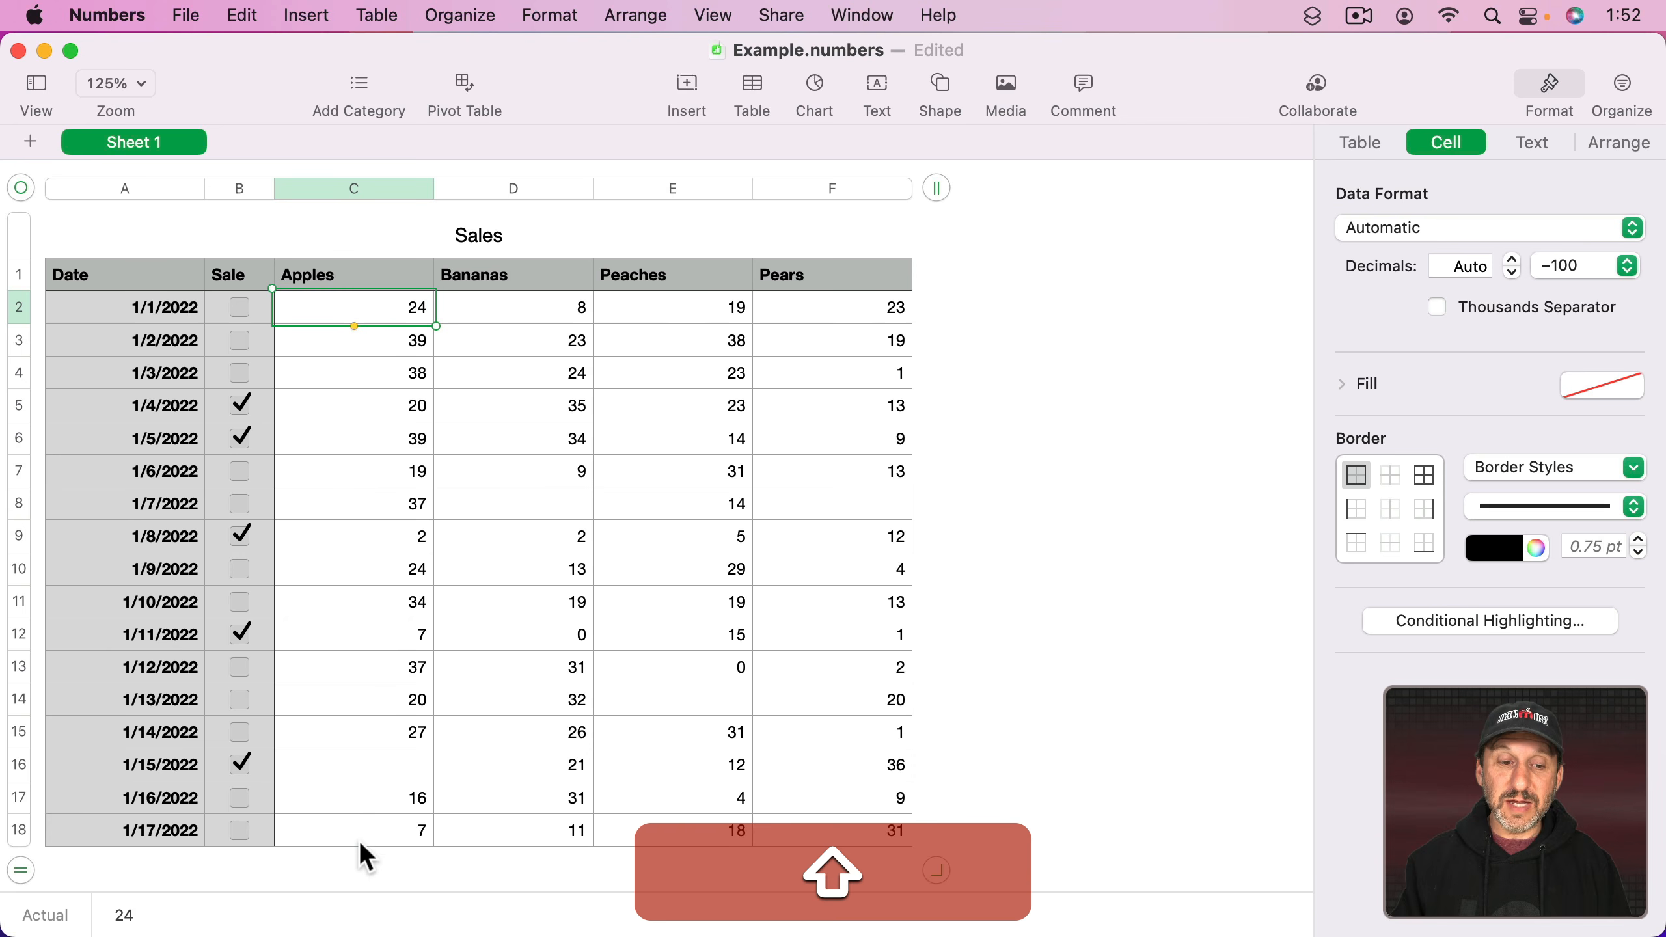
shift+click(361, 836)
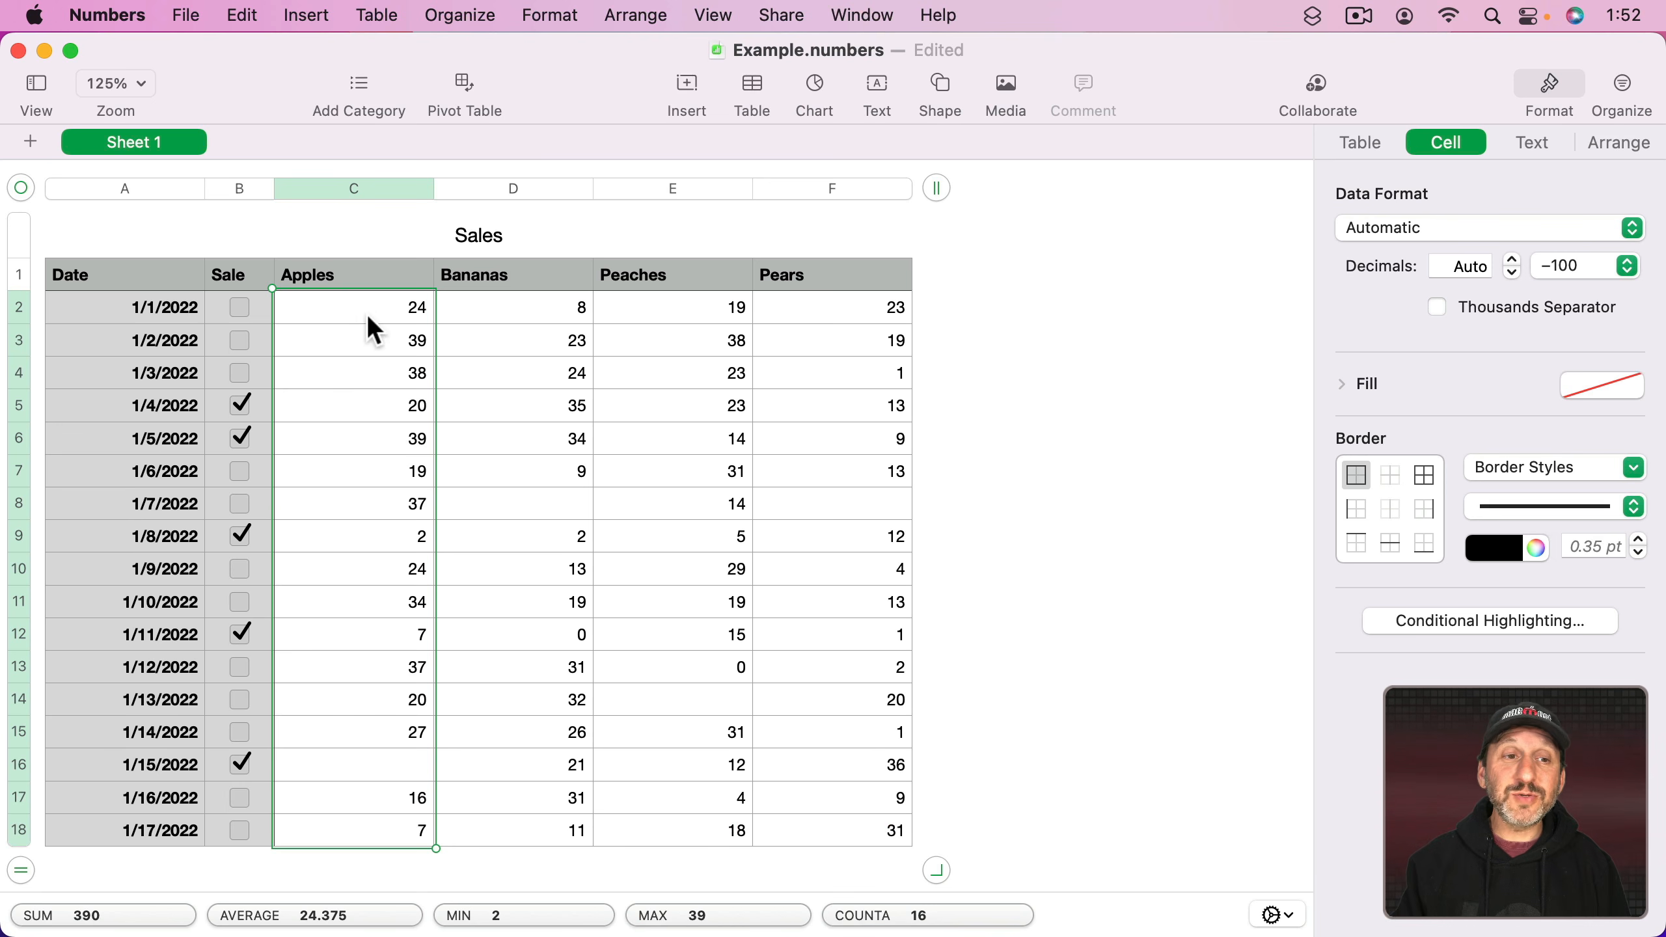
Step: Compare the quick calculations for the entire Apples column, header included, with those for only C2:C18
click(345, 189)
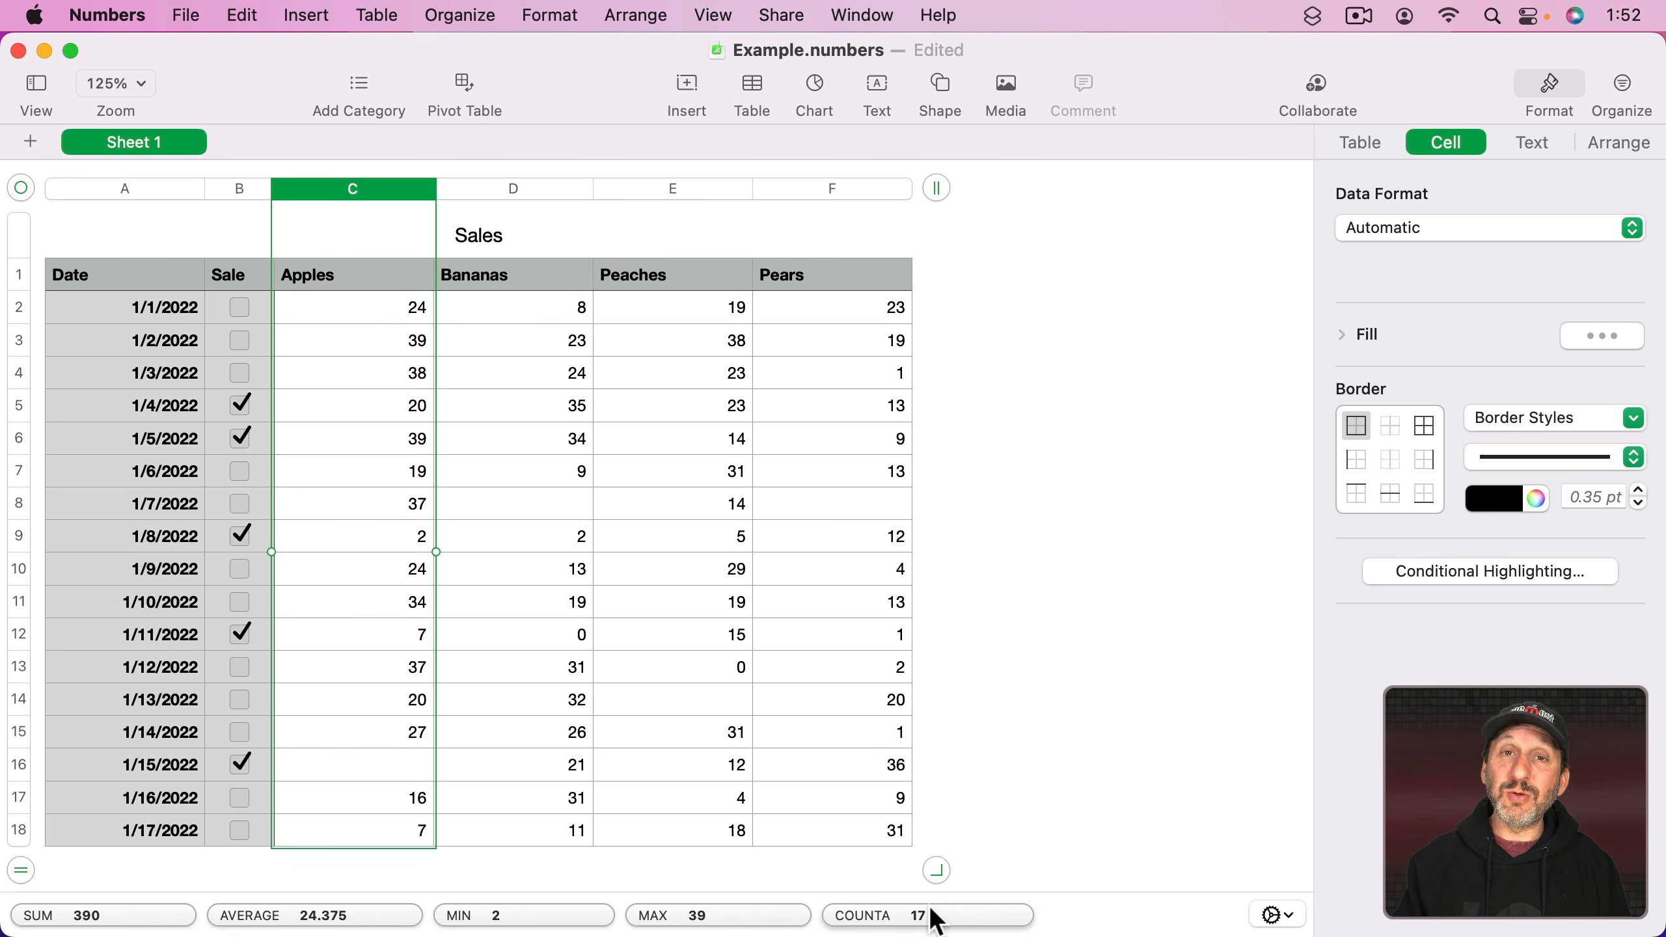
mouse_move(927, 901)
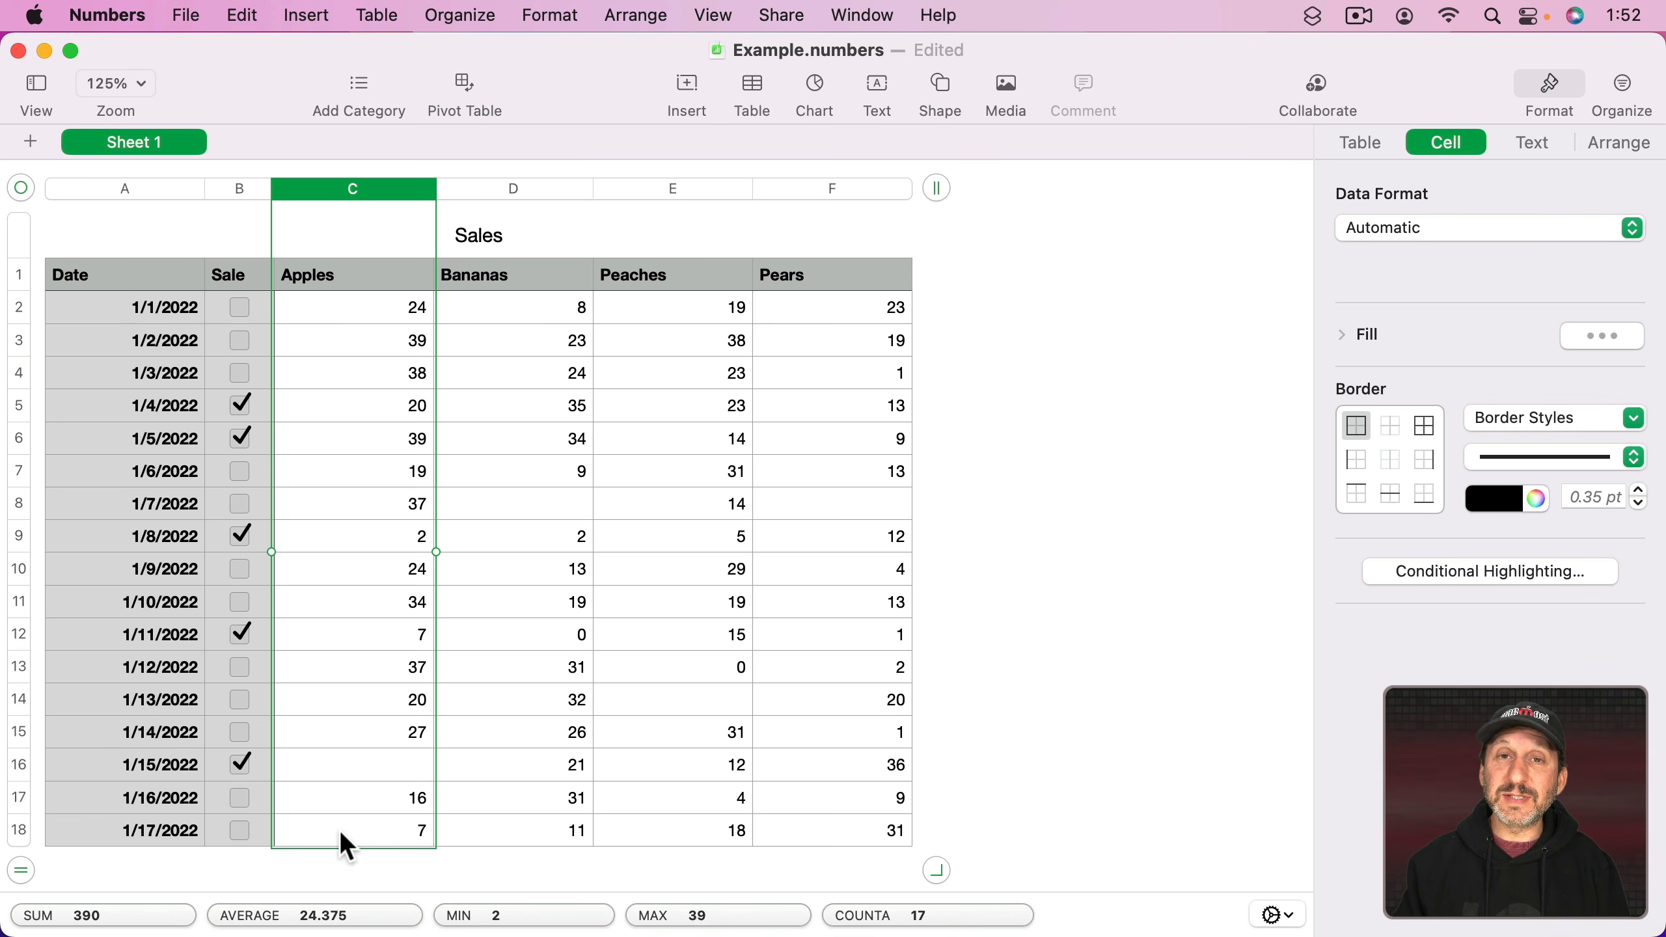
click(333, 304)
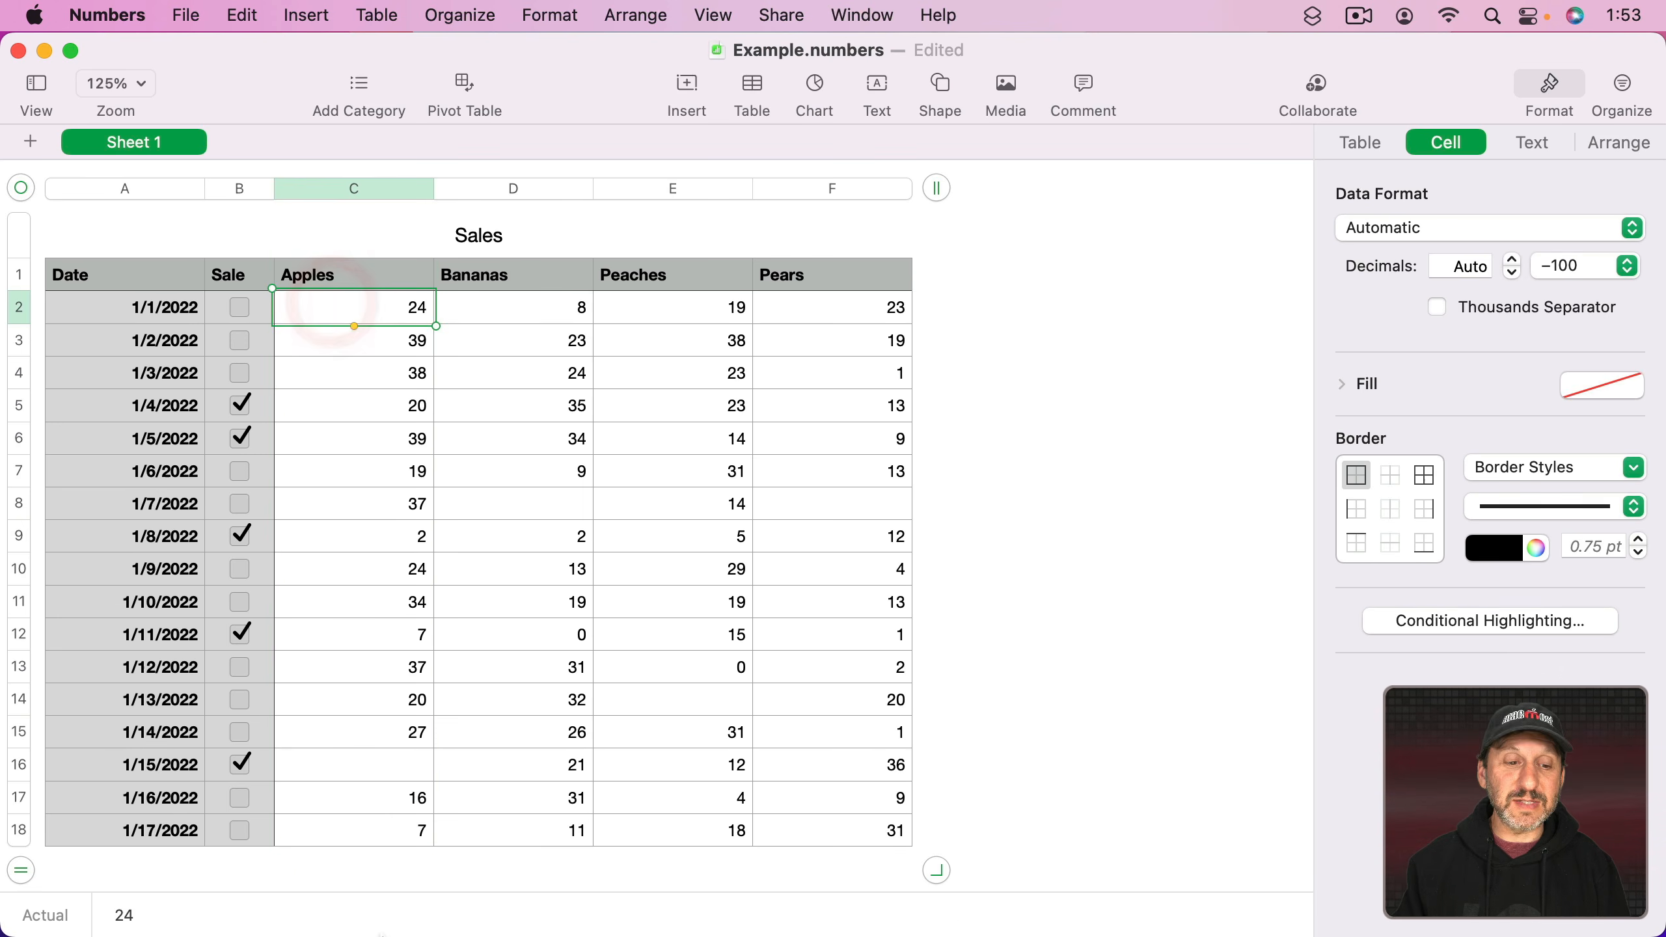
shift+click(364, 821)
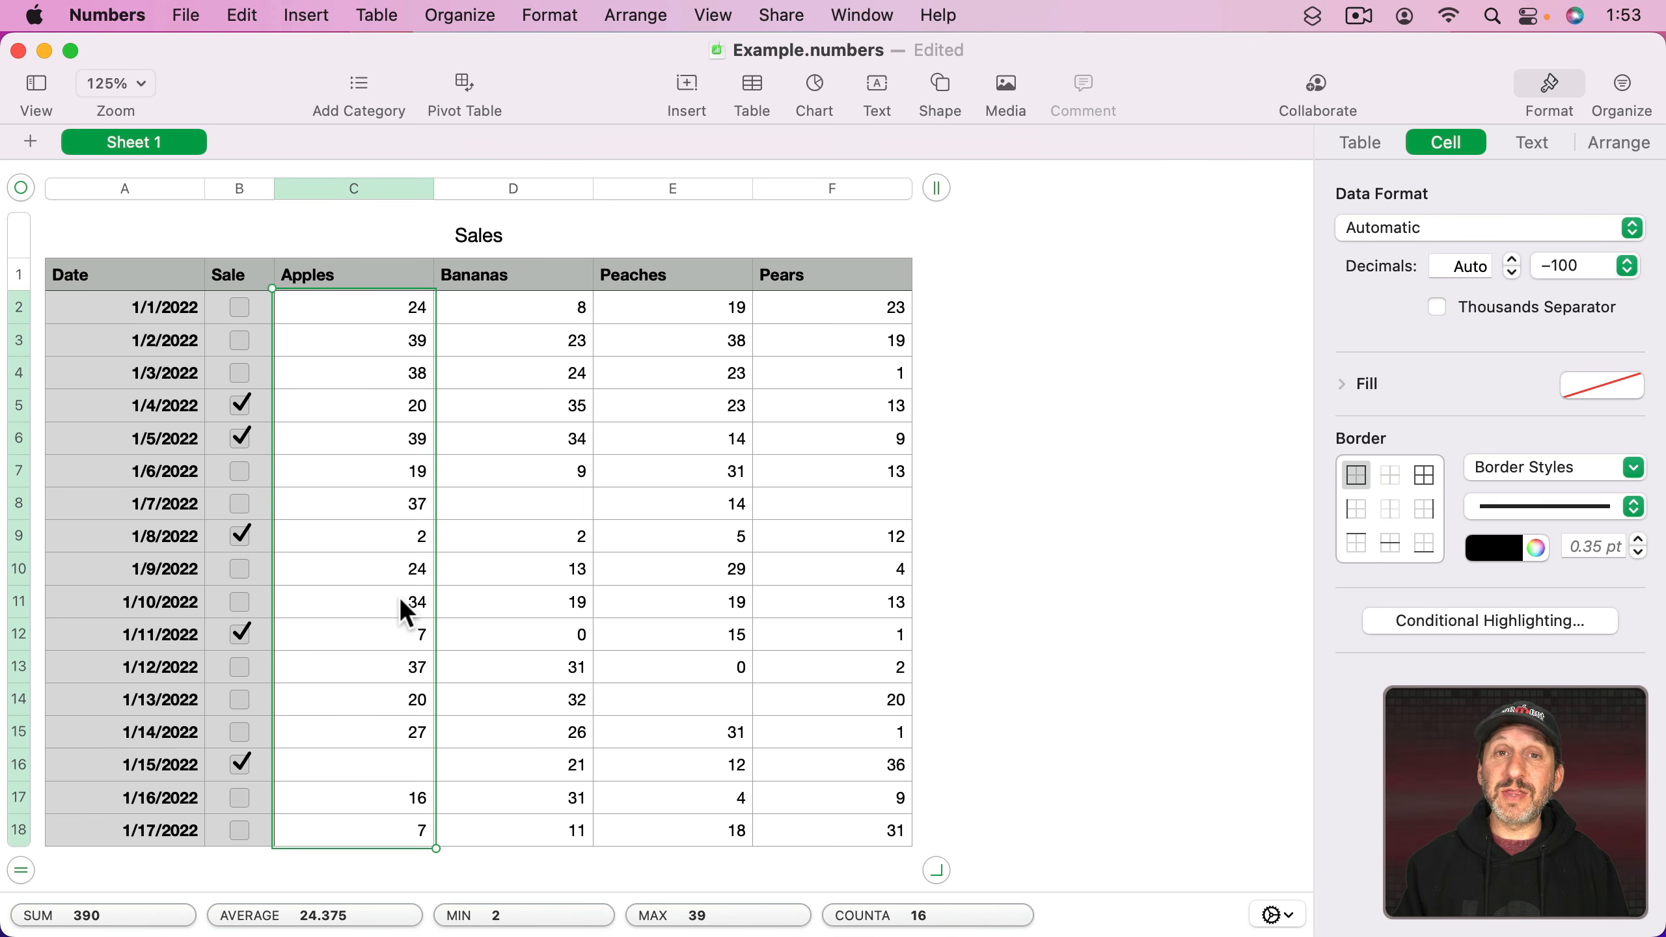
Step: Check the quick calculations for the scattered cells D4, E6, D10, E12, E15, C14 and C11 together
click(528, 368)
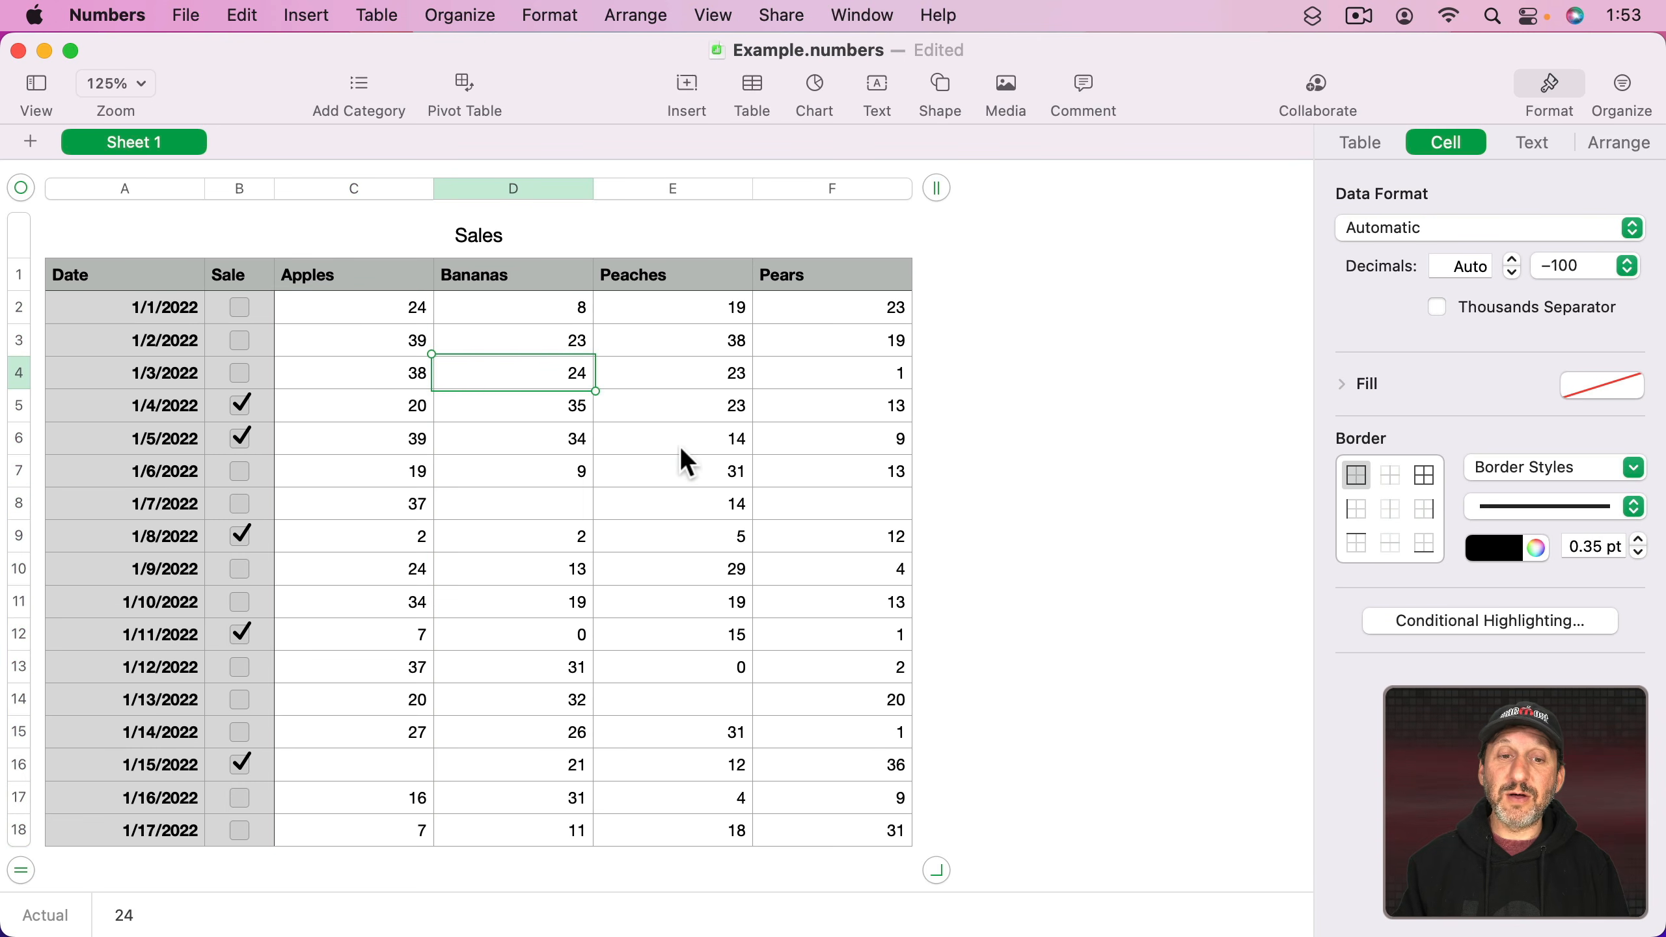
super+click(700, 441)
super+click(553, 567)
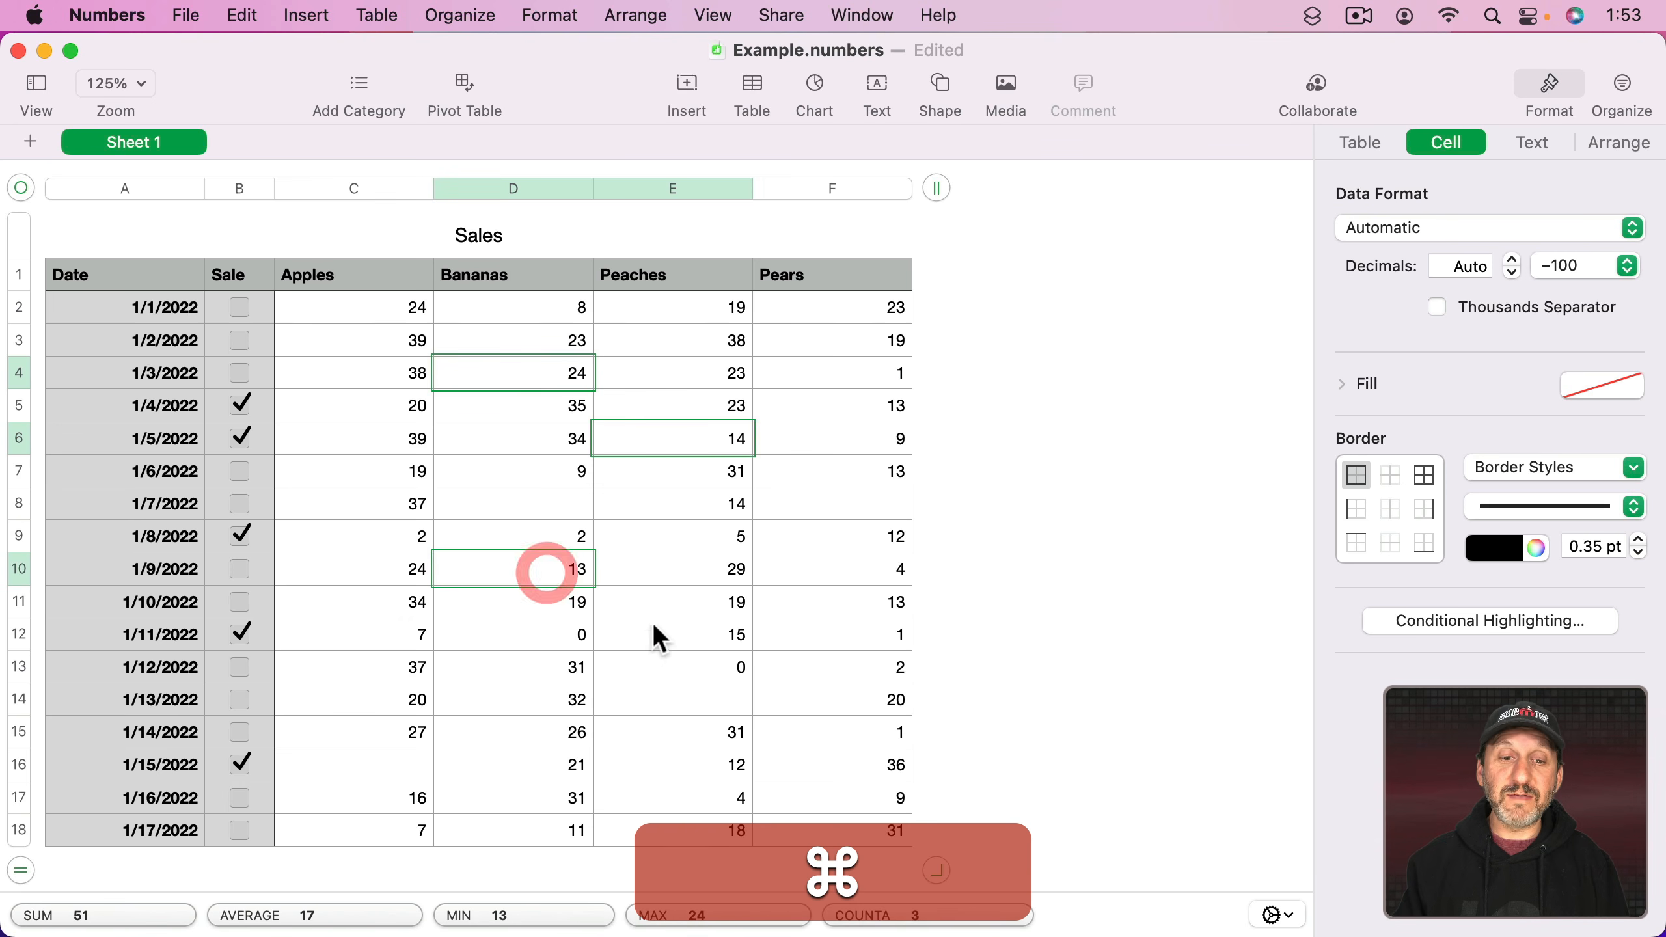
super+click(698, 635)
super+click(702, 730)
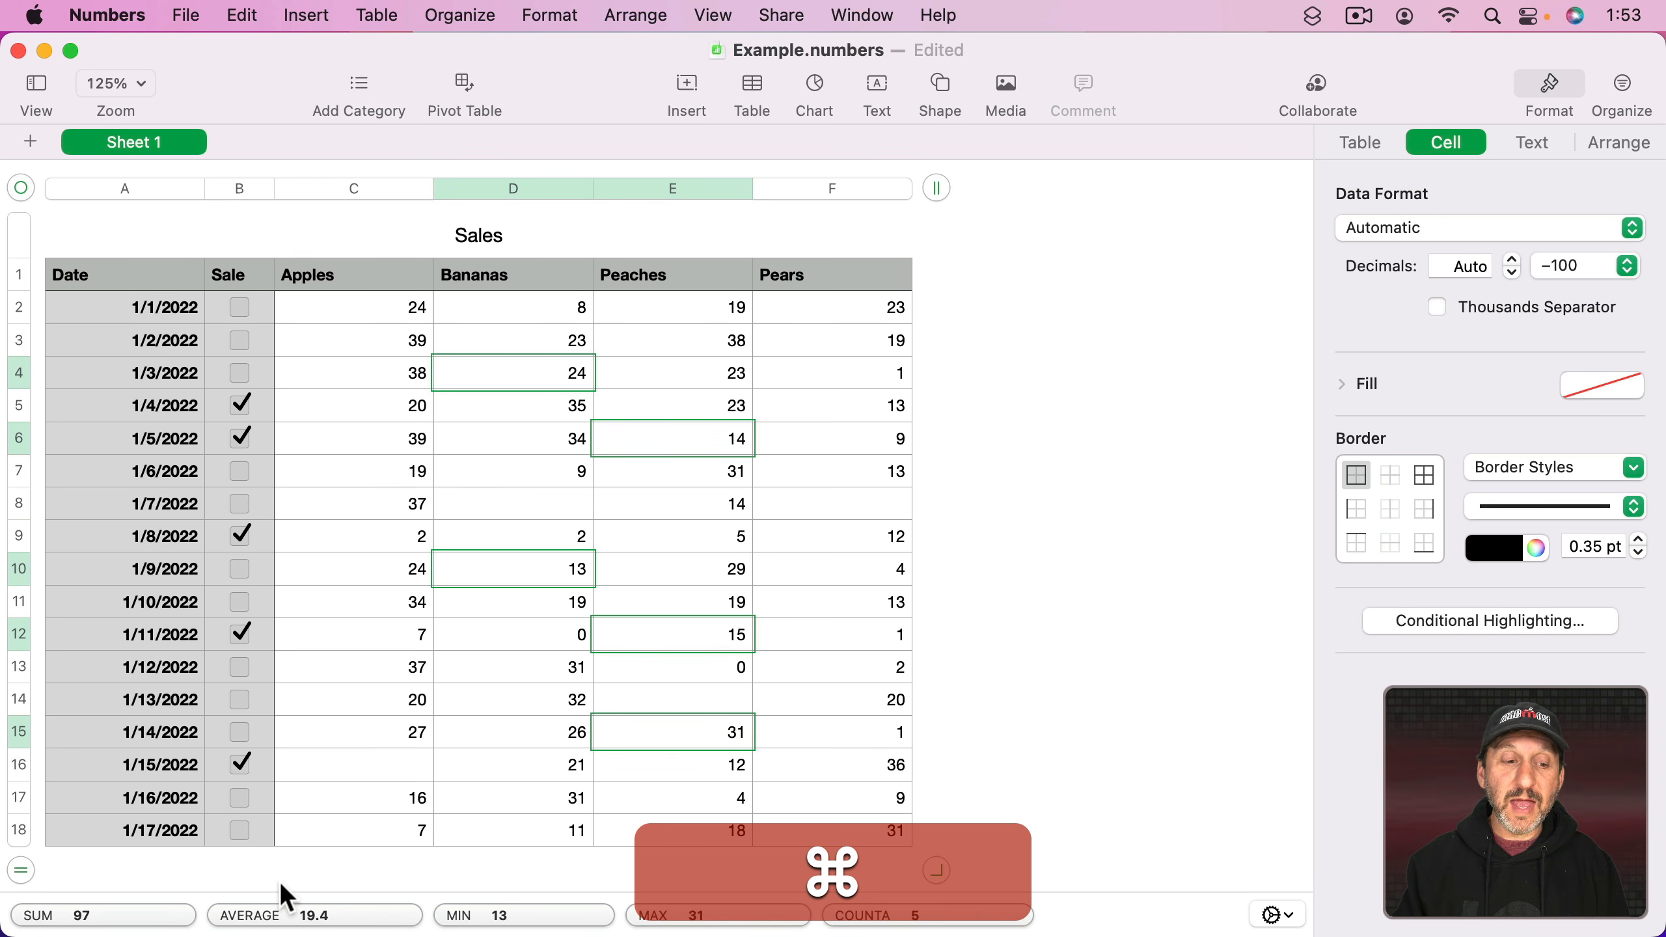
super+click(388, 701)
super+click(379, 618)
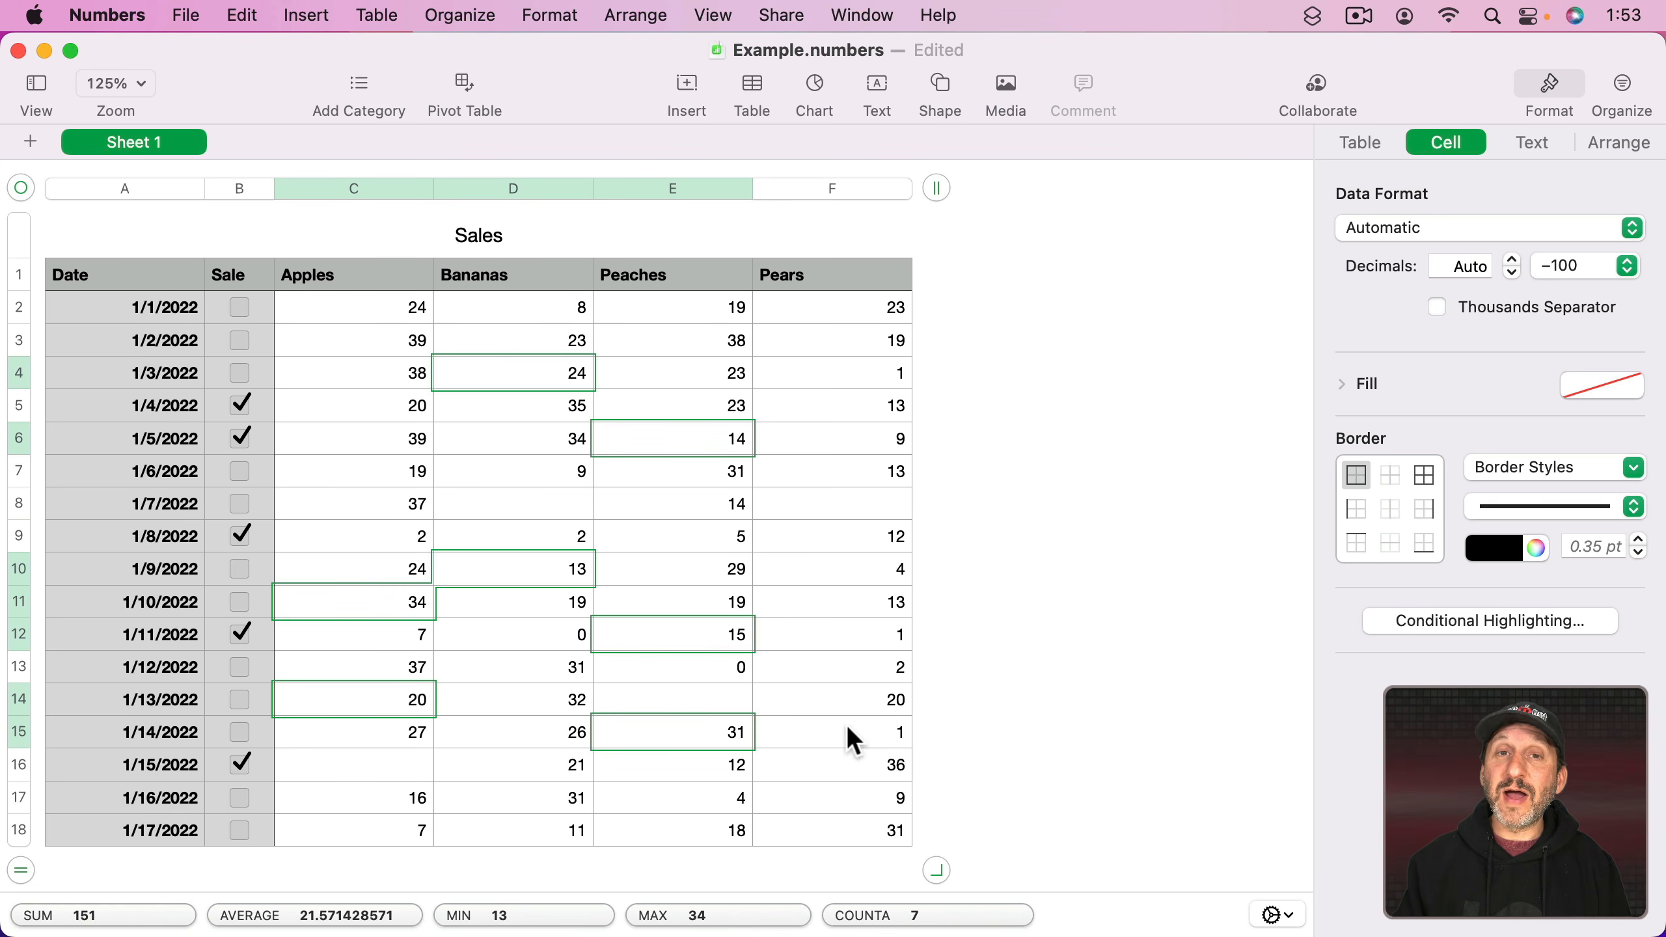
Step: Check the quick calculations for all four fruit columns in the block C2:F18
click(333, 298)
shift+click(818, 823)
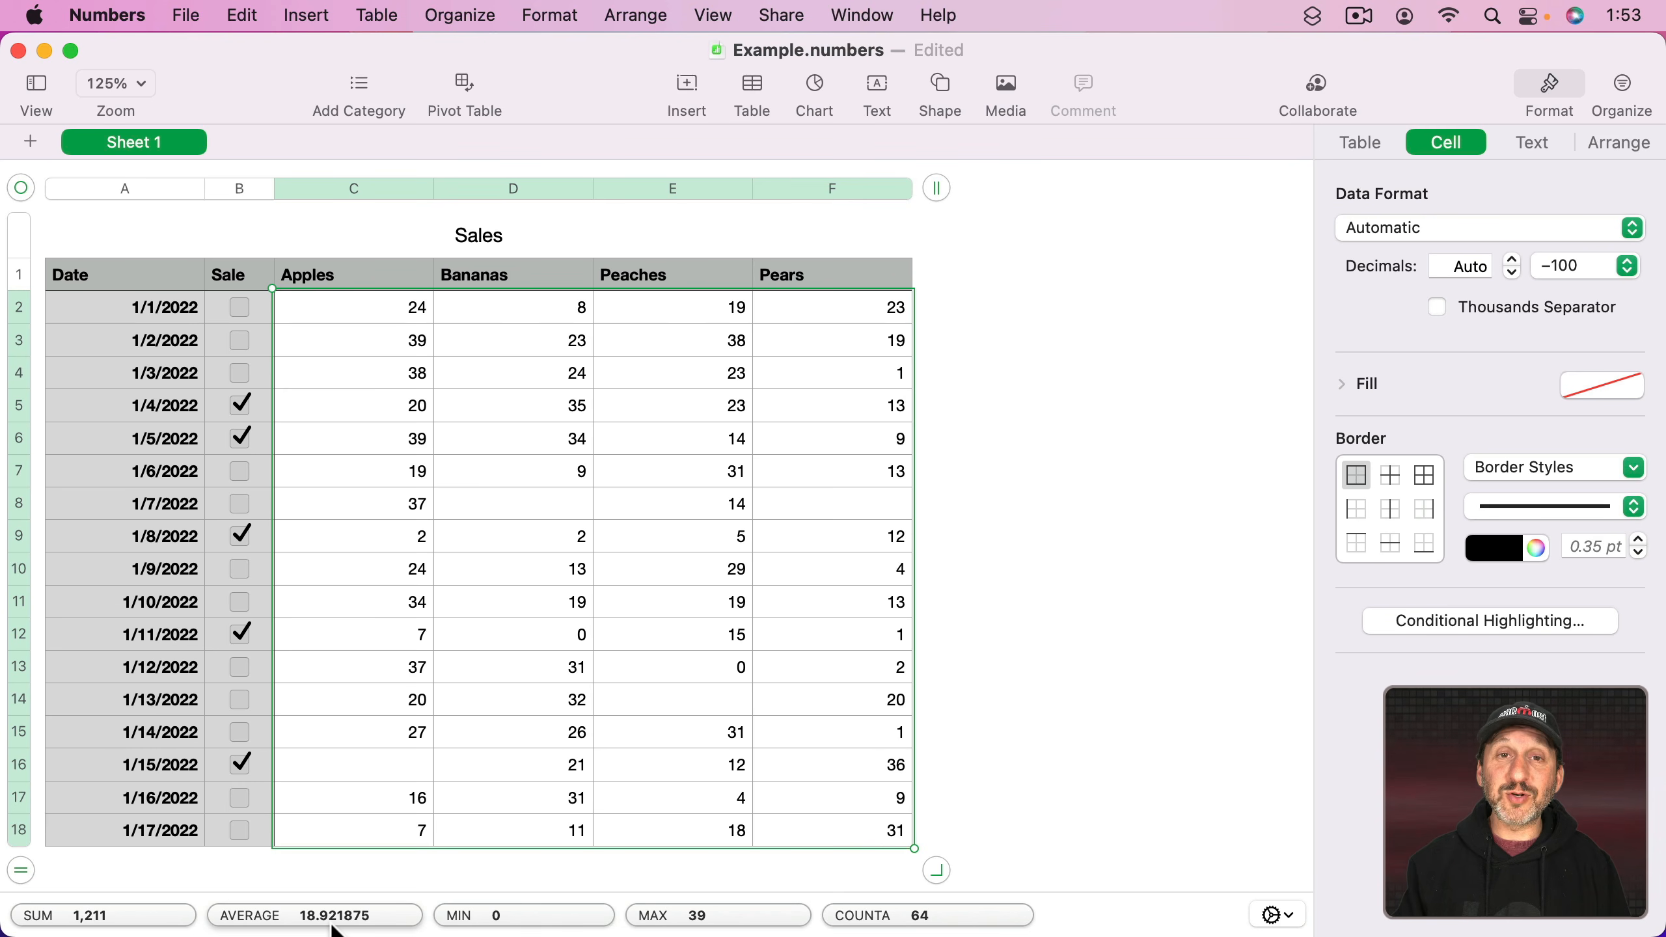
mouse_move(337, 927)
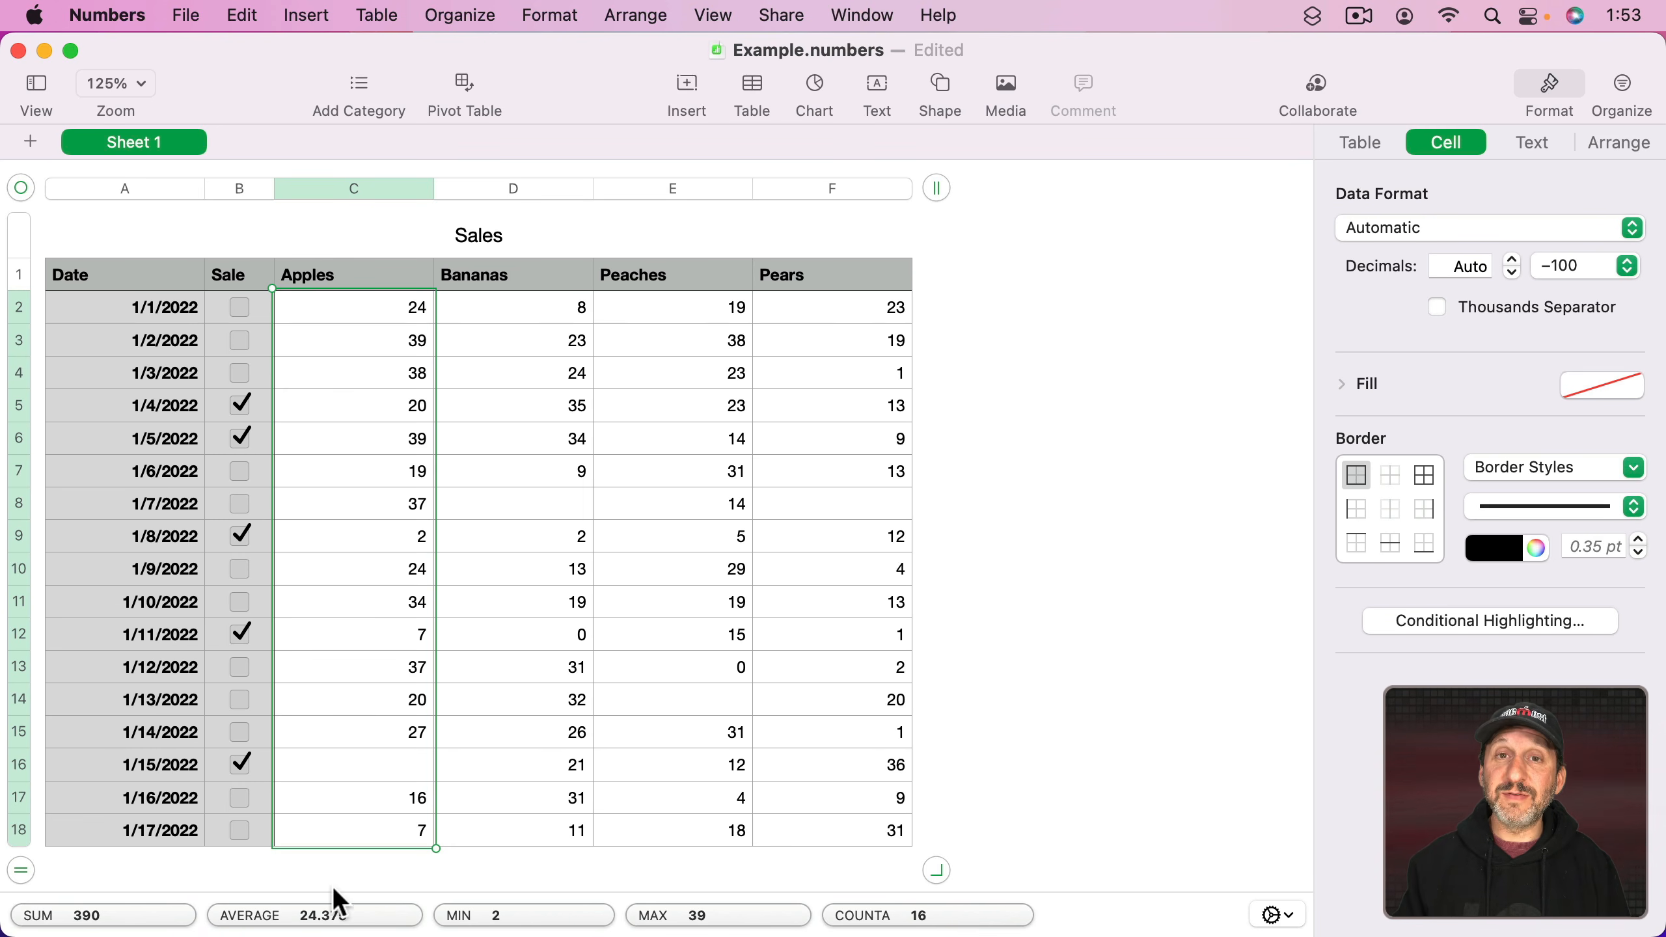
Step: Add MEDIAN to the quick calculations and view it for the Peaches values in E2:E18
click(1276, 914)
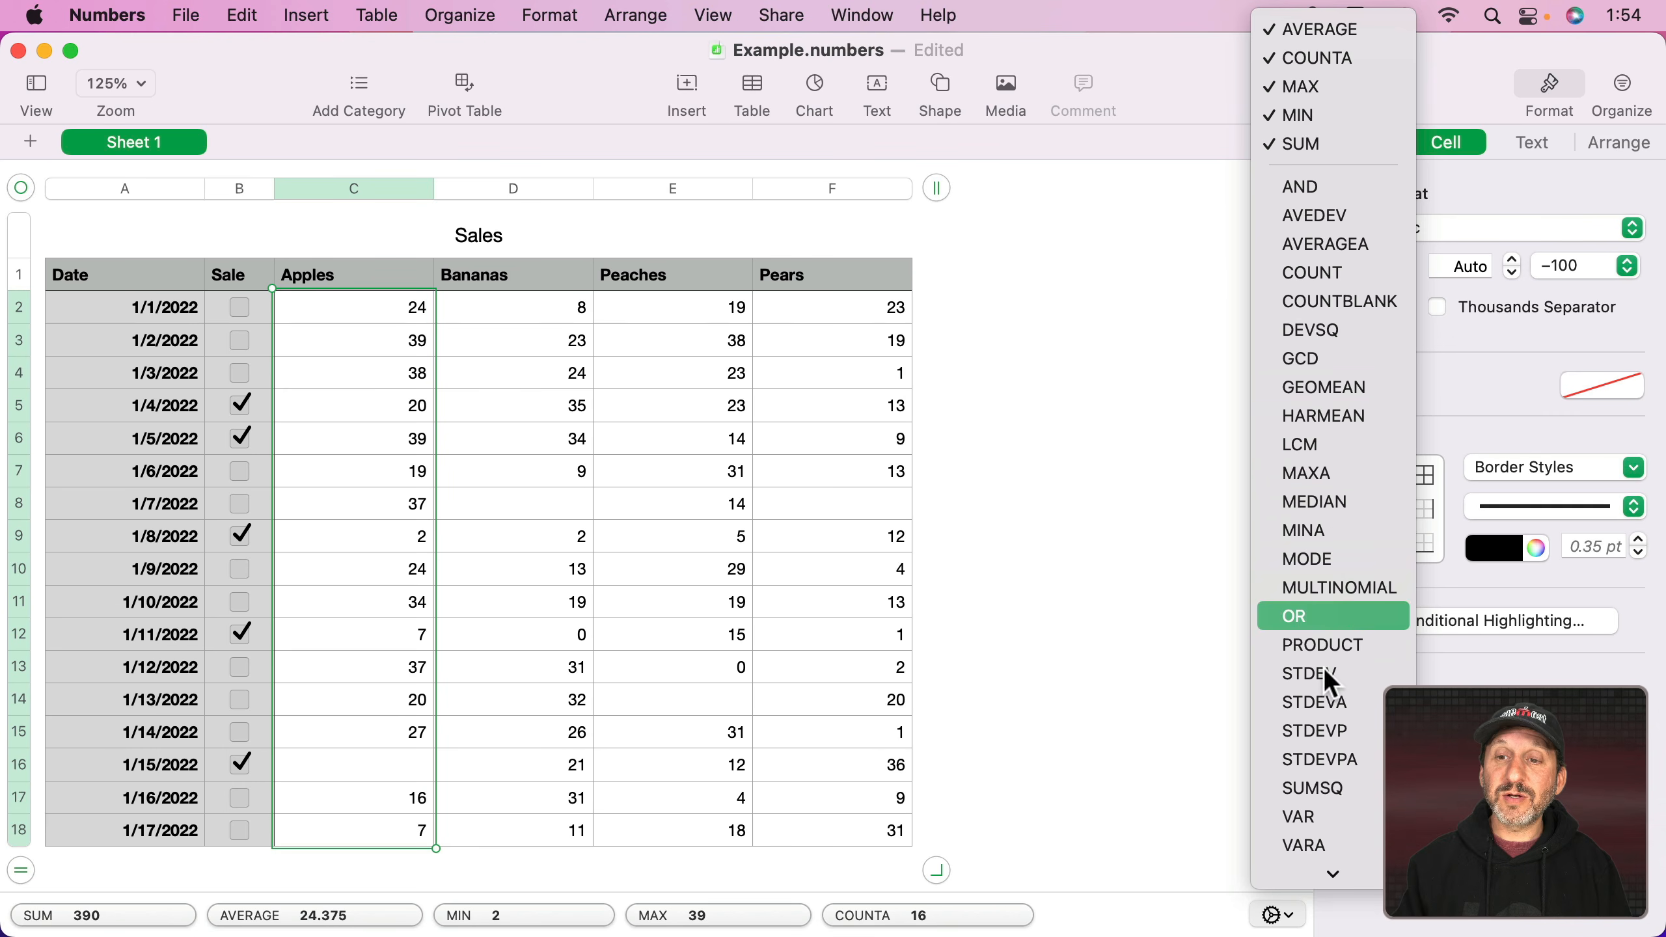
click(1319, 502)
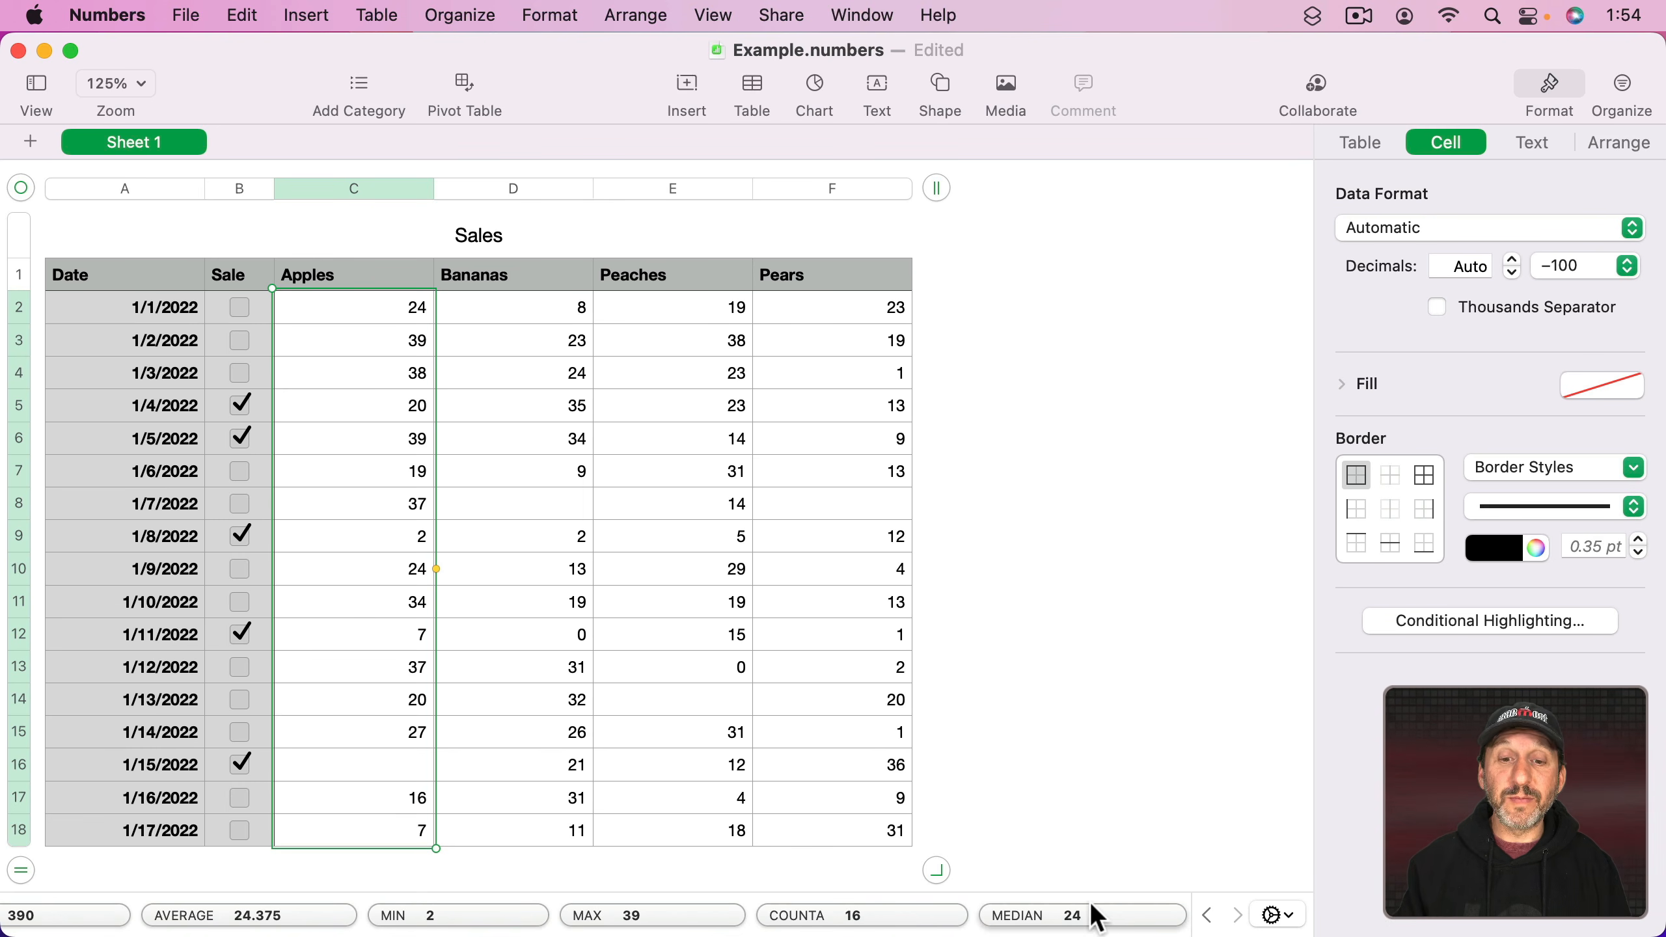
click(673, 309)
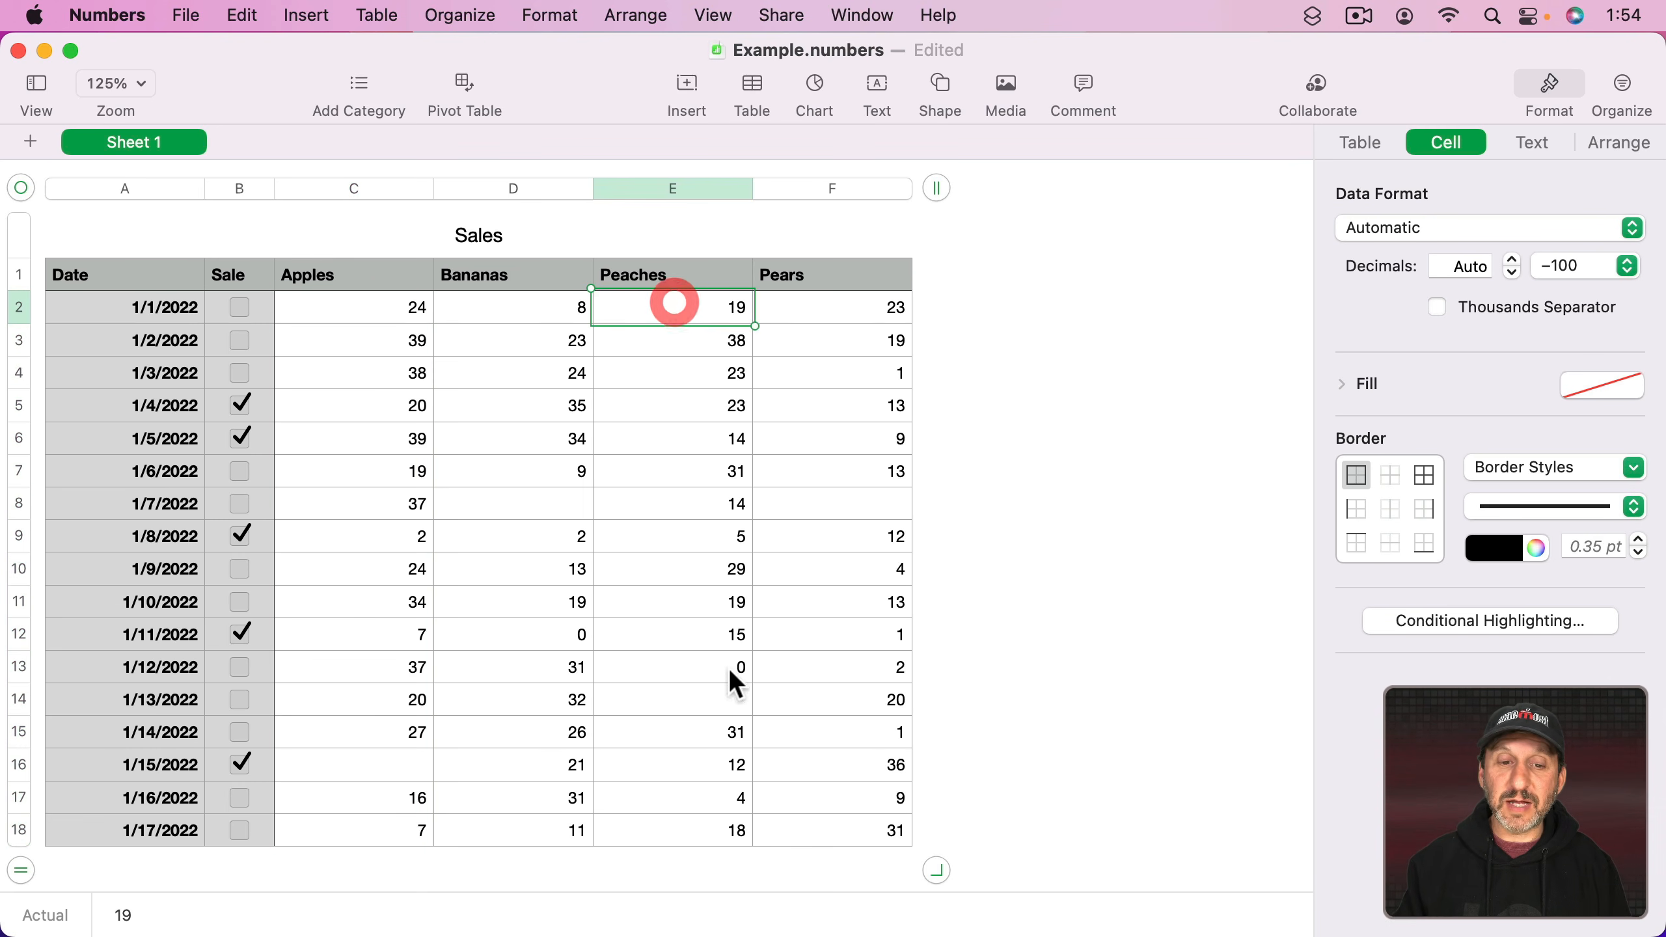
shift+click(674, 820)
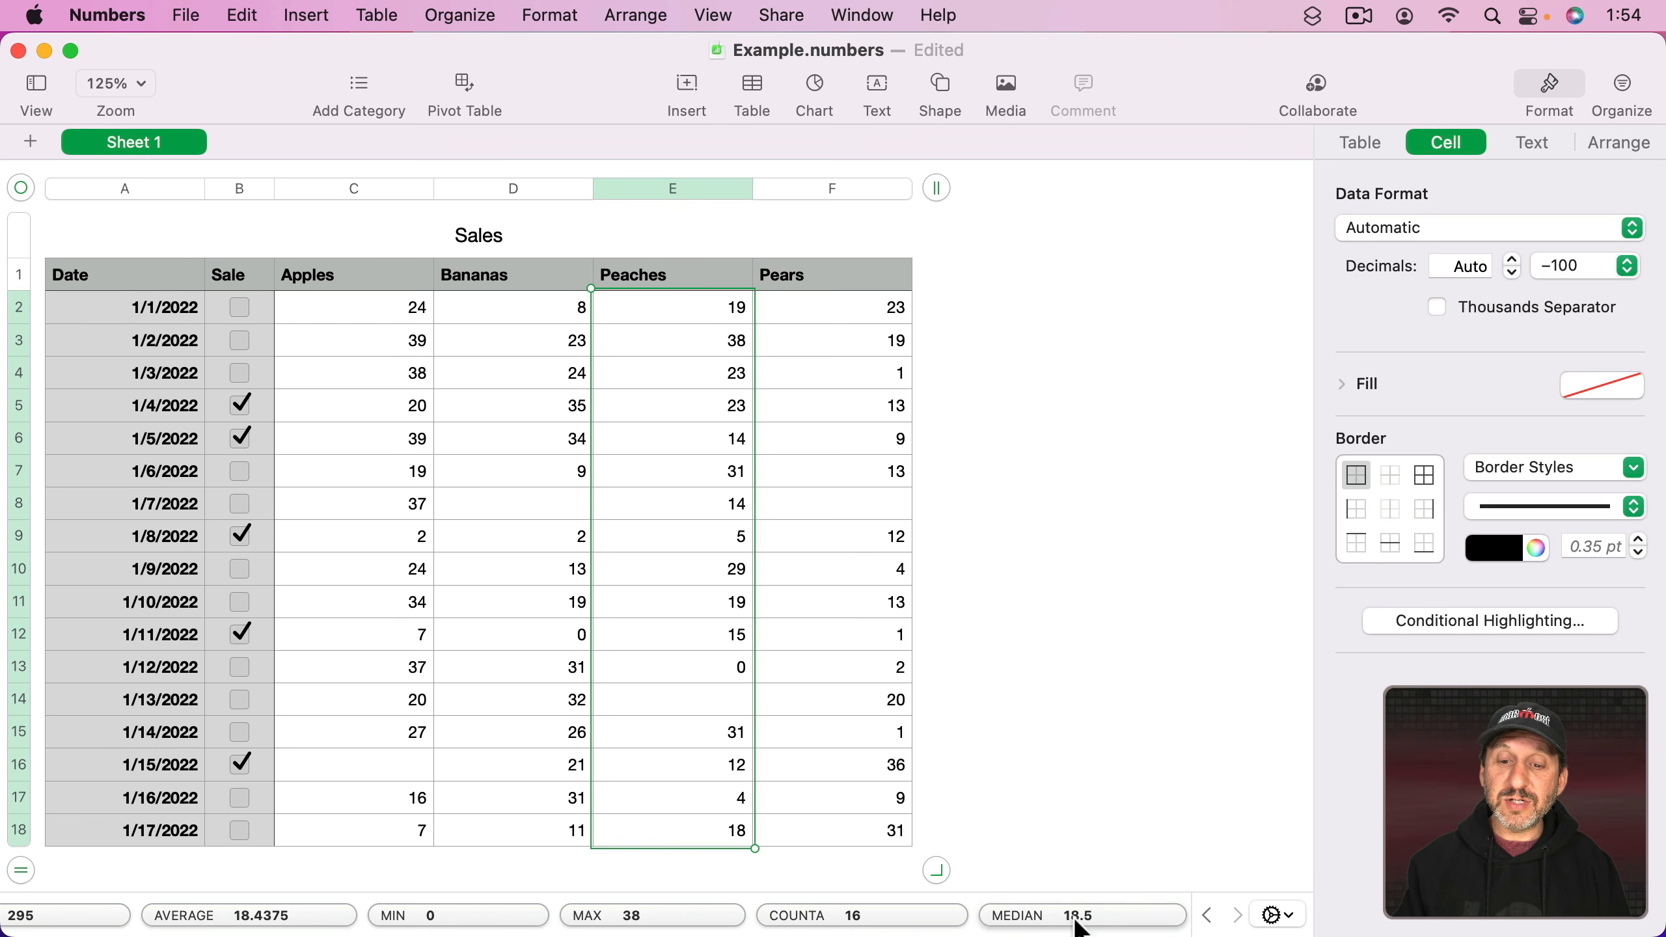
Step: Reorder the quick calculations so MEDIAN comes directly after AVERAGE, and look through the whole row of calculations
drag(1096, 916, 402, 920)
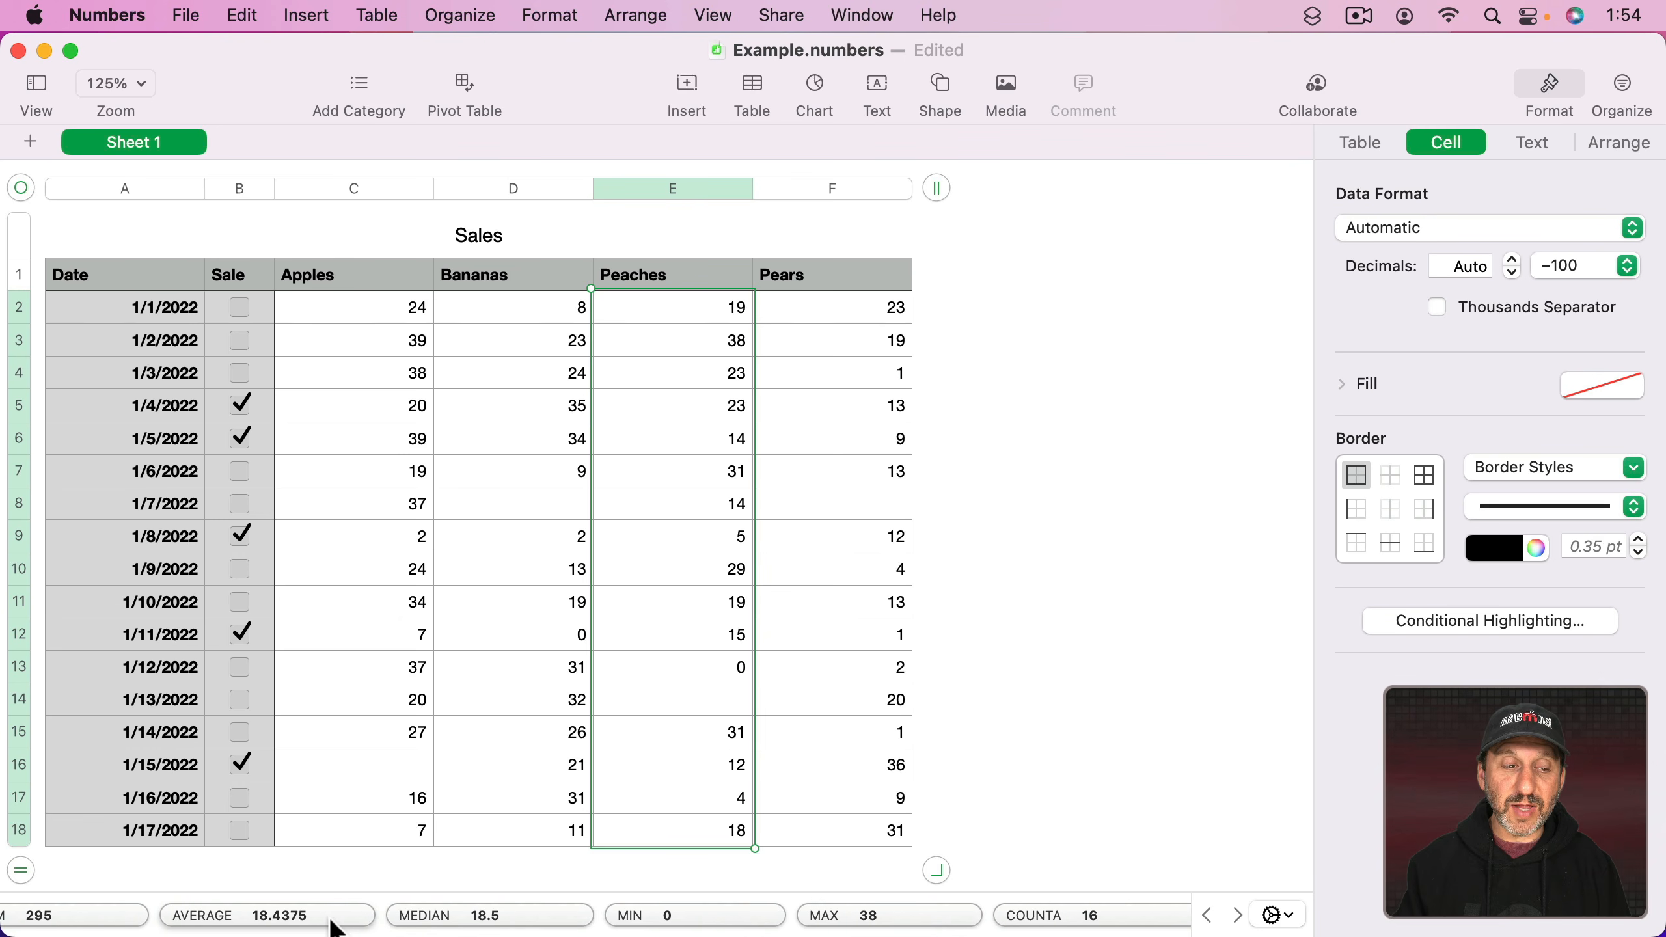
scroll(589, 918, right, 3)
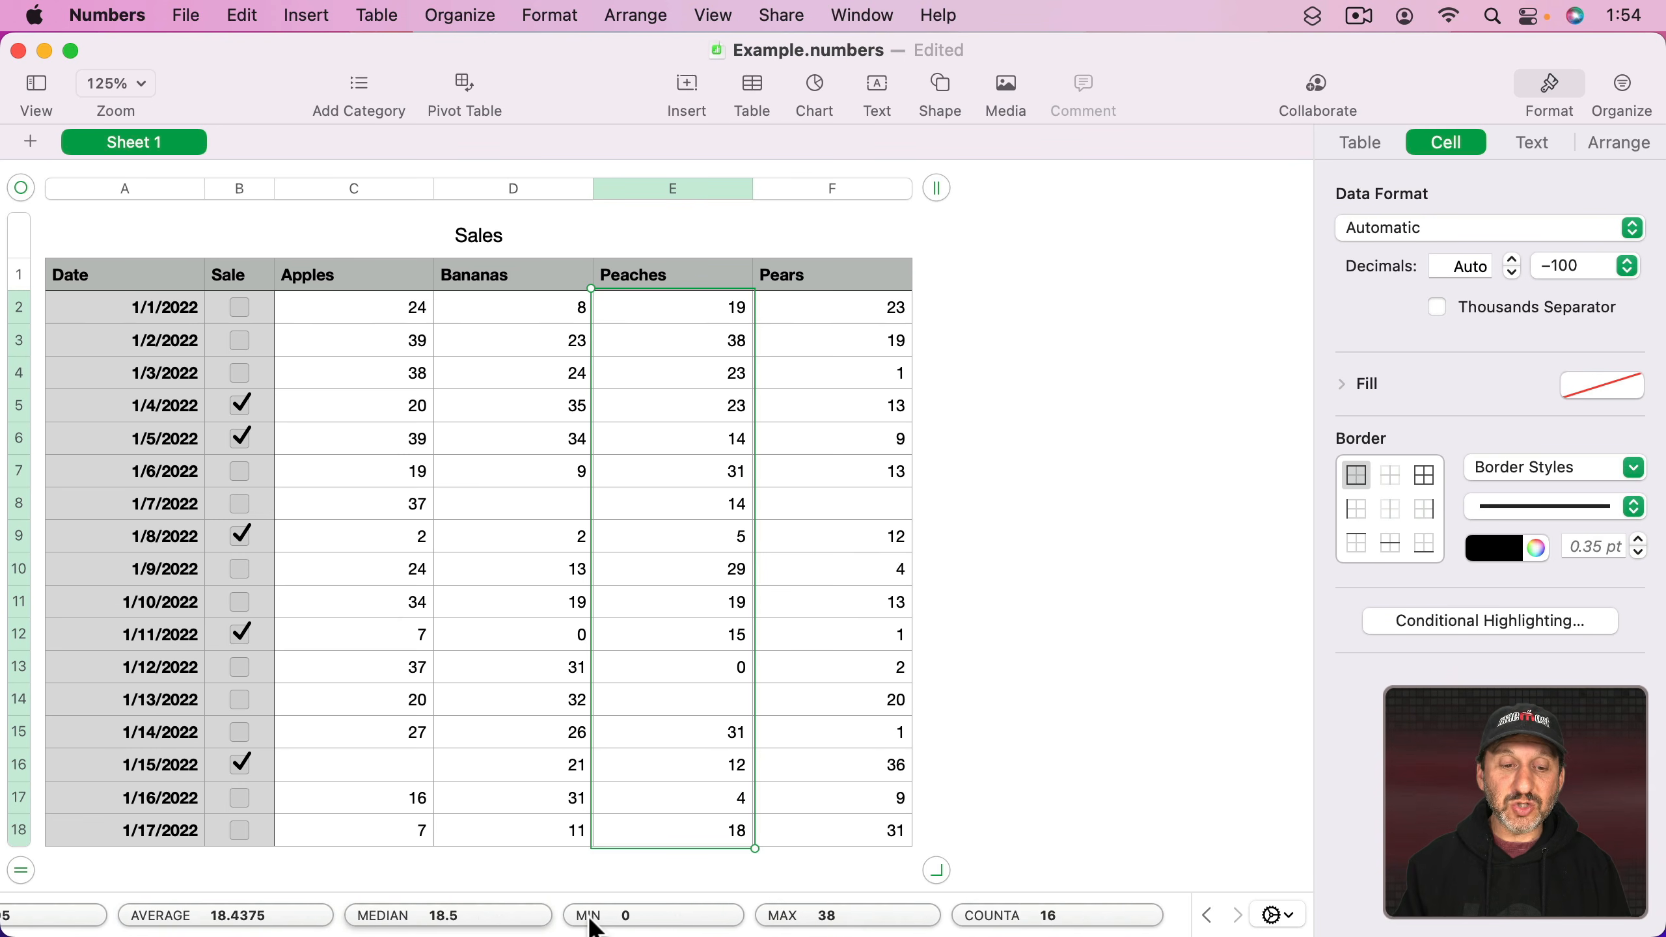
scroll(590, 919, left, 4)
scroll(589, 918, right, 3)
scroll(589, 917, left, 3)
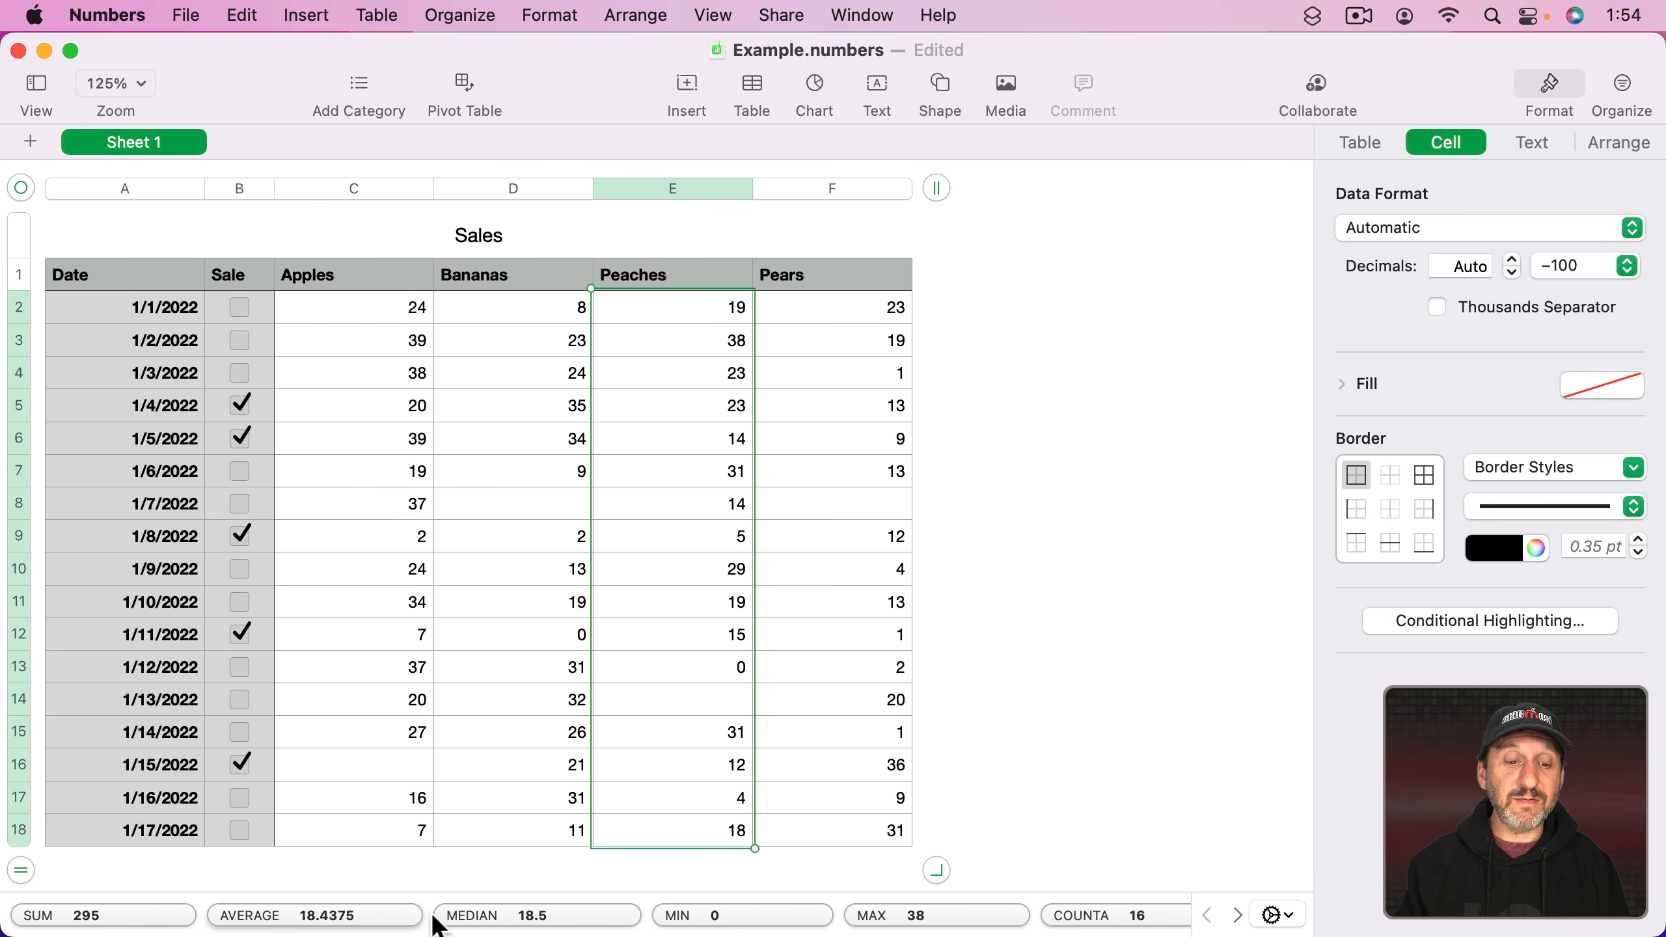
click(1237, 915)
click(1207, 915)
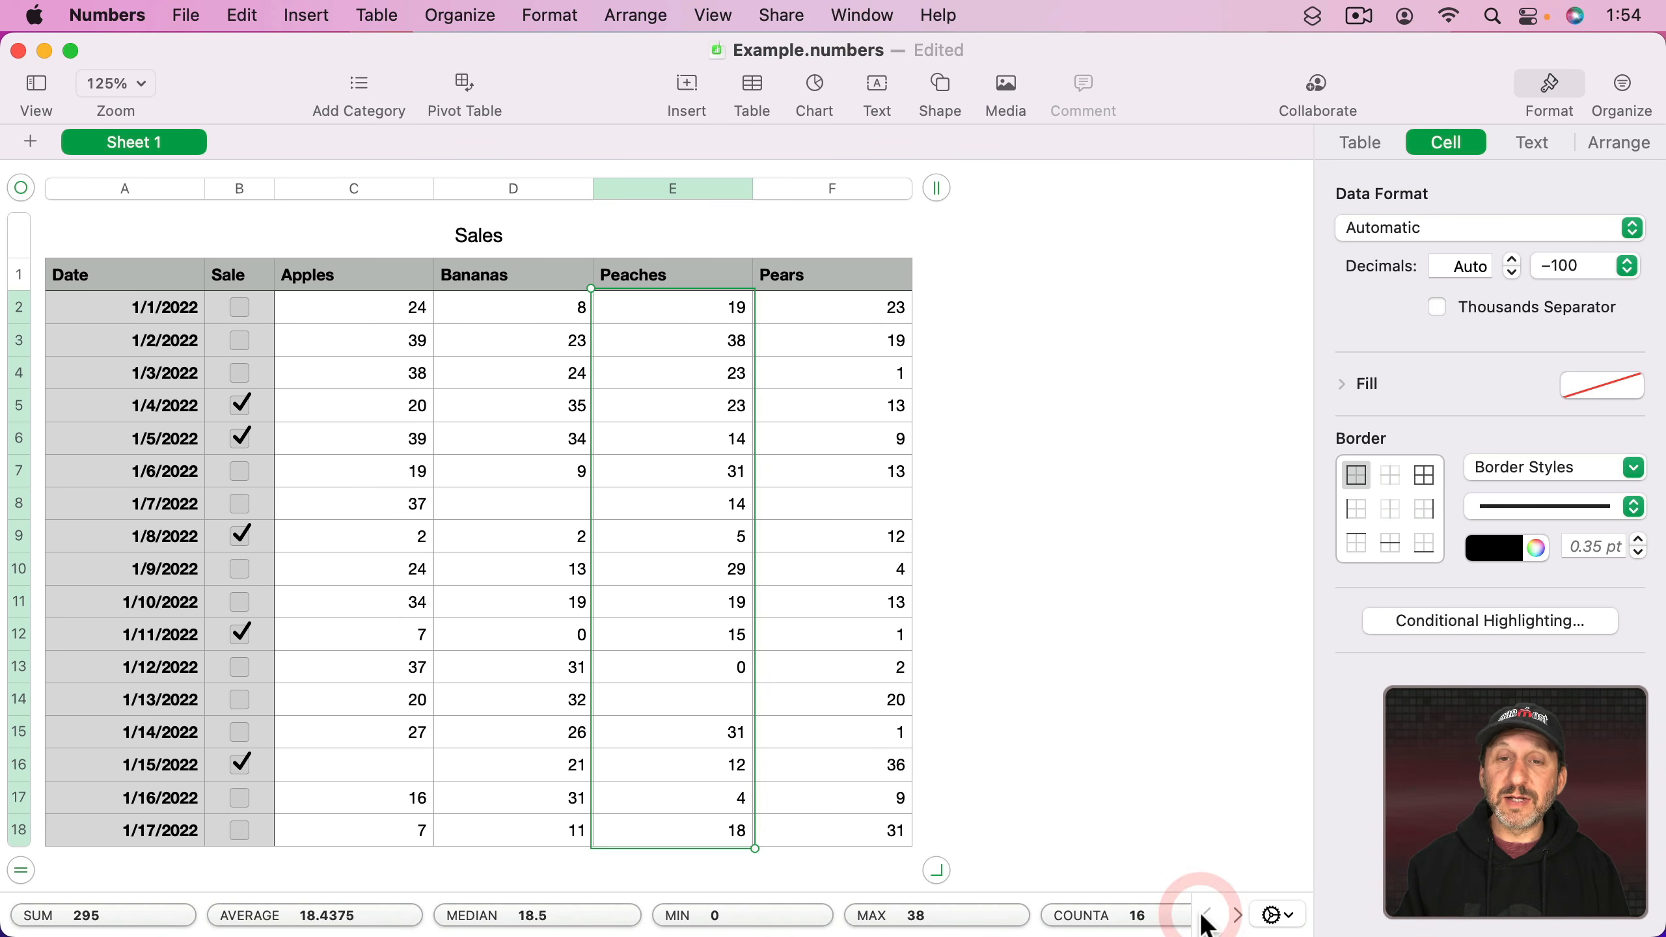
Step: Remove MEDIAN from the displayed quick calculations
click(1273, 918)
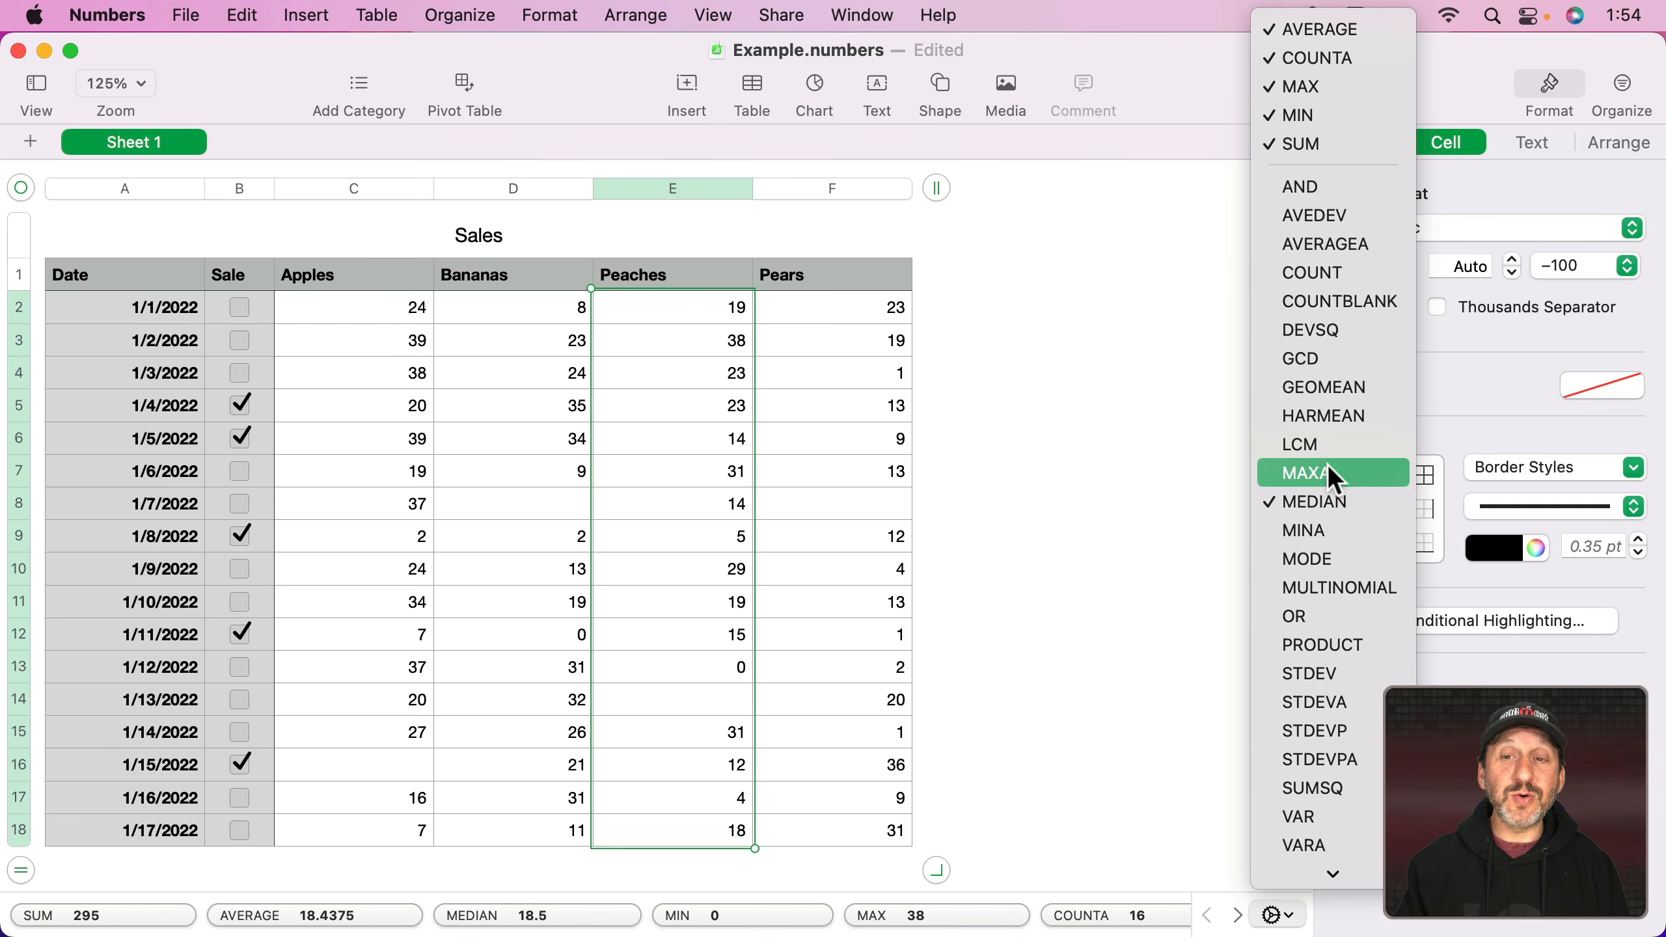
click(1319, 502)
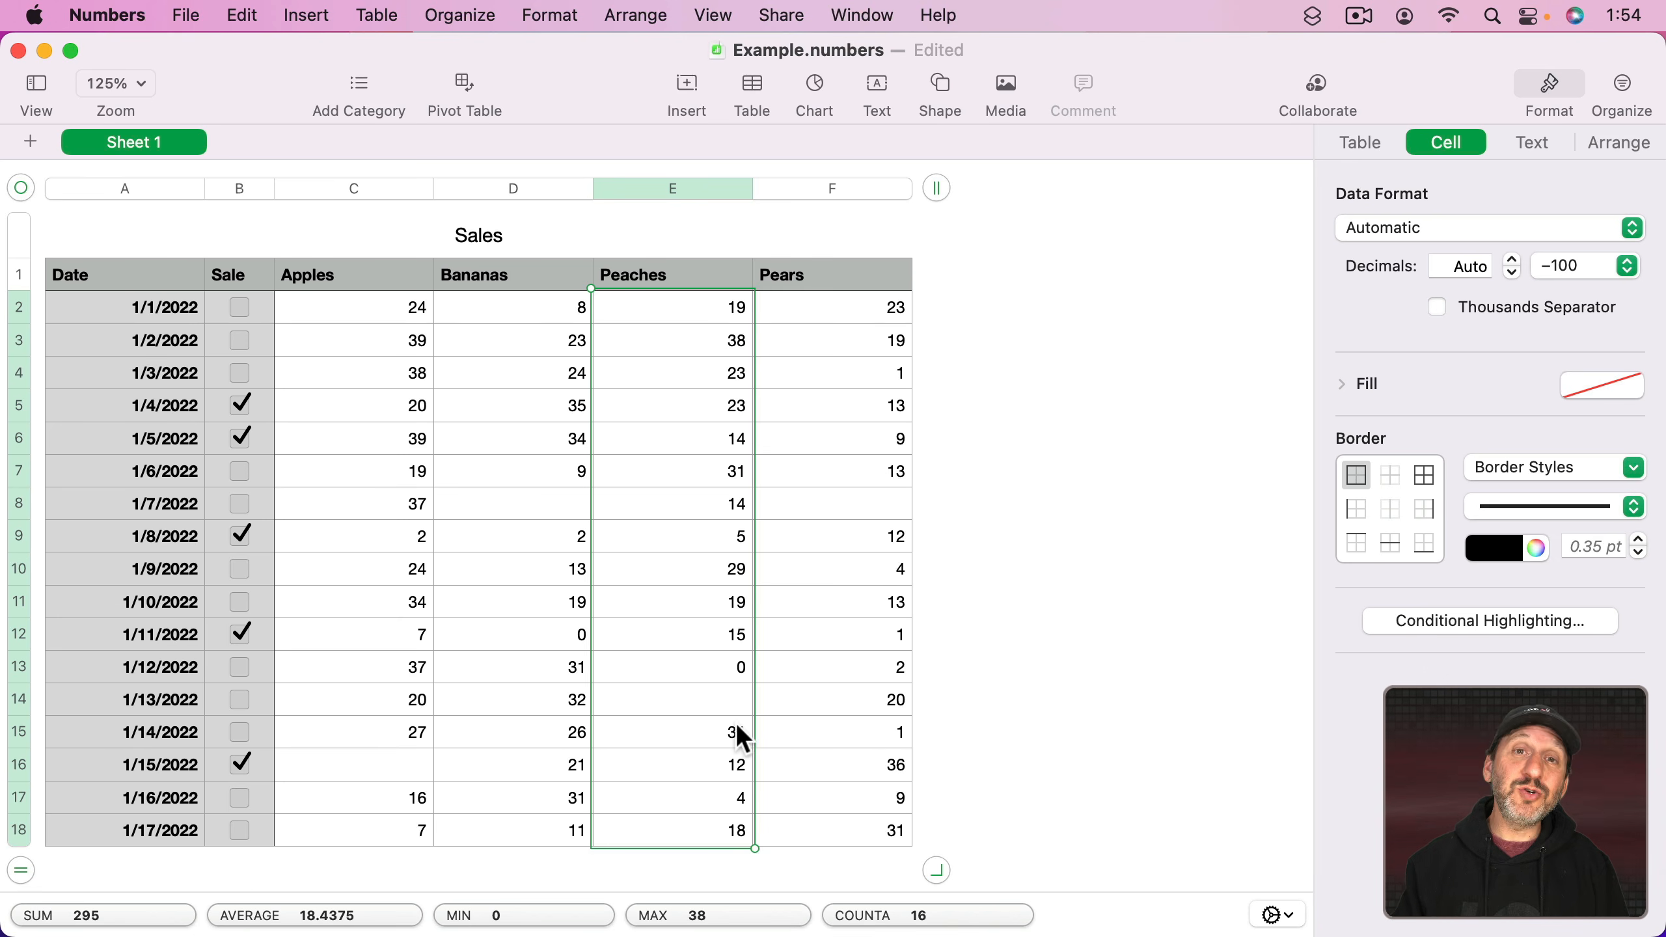
Step: Insert a plain table without headers and place it to the right of the Sales table, near its top edge
click(753, 84)
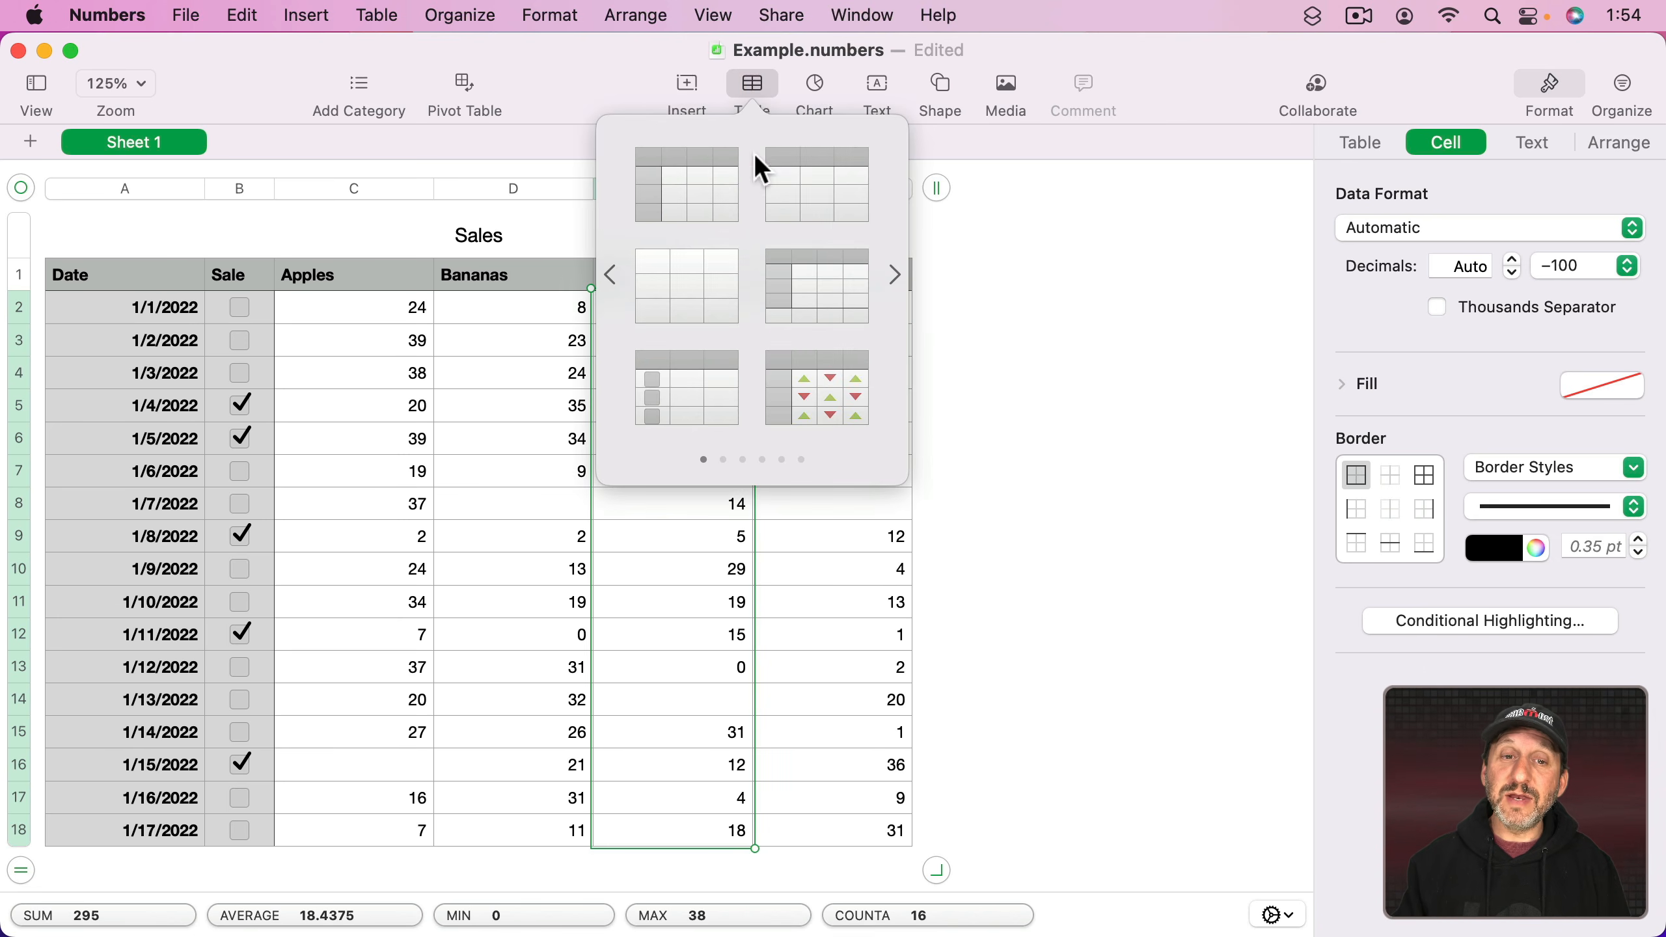
click(695, 287)
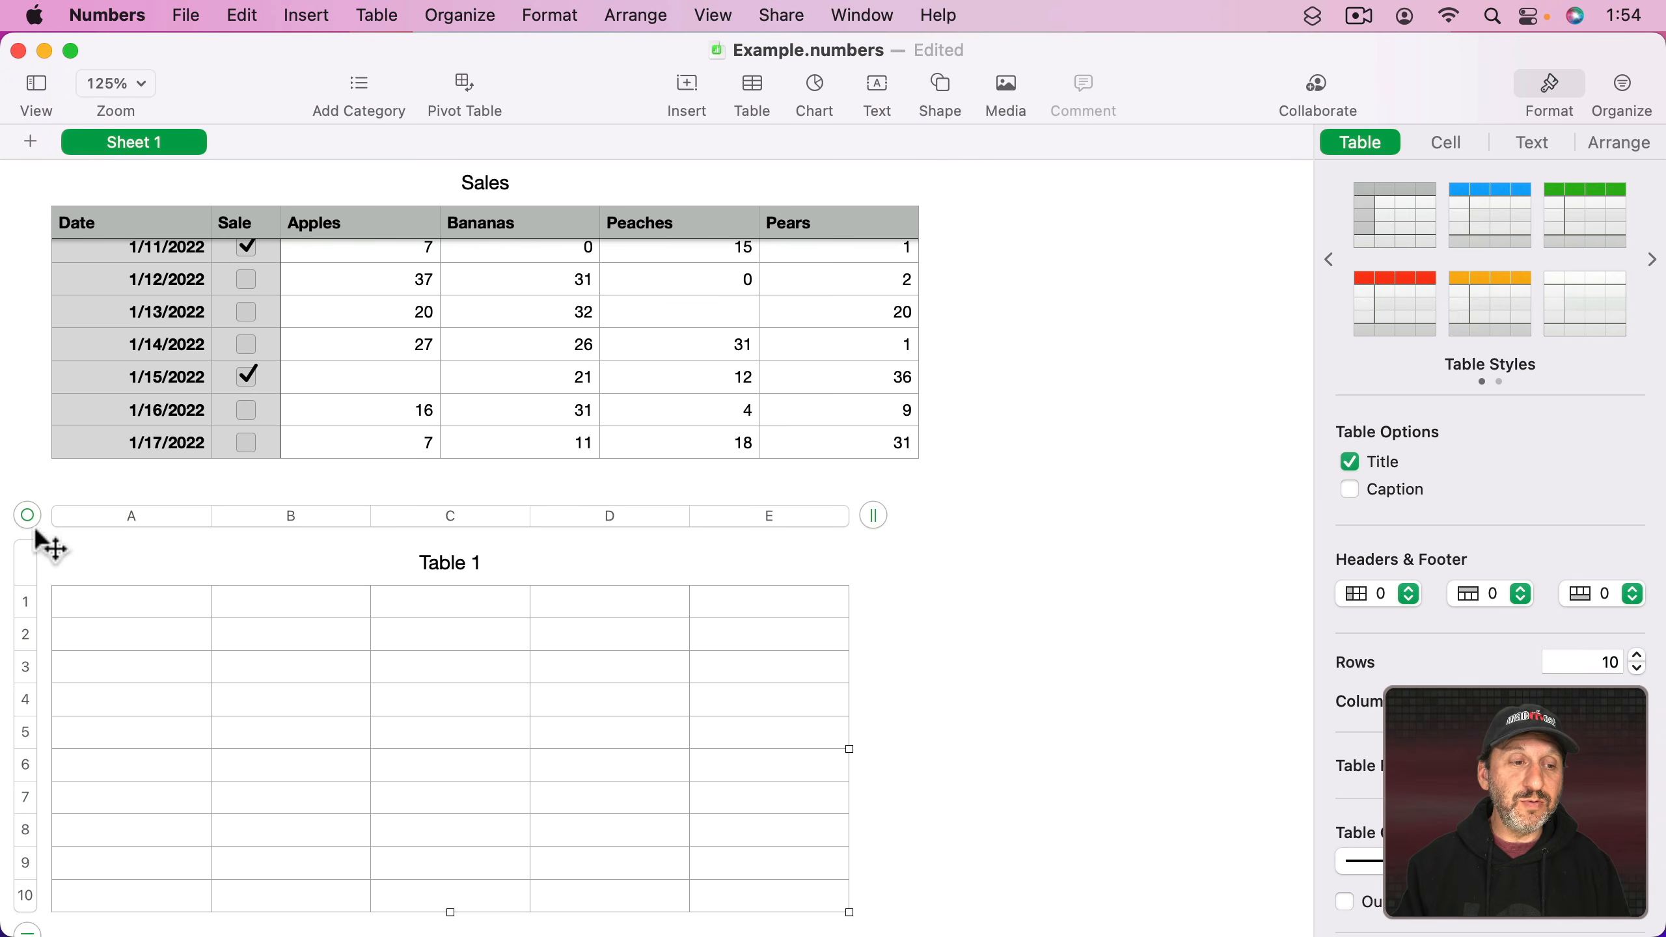
drag(33, 525, 1025, 153)
scroll(1011, 420, up, 10)
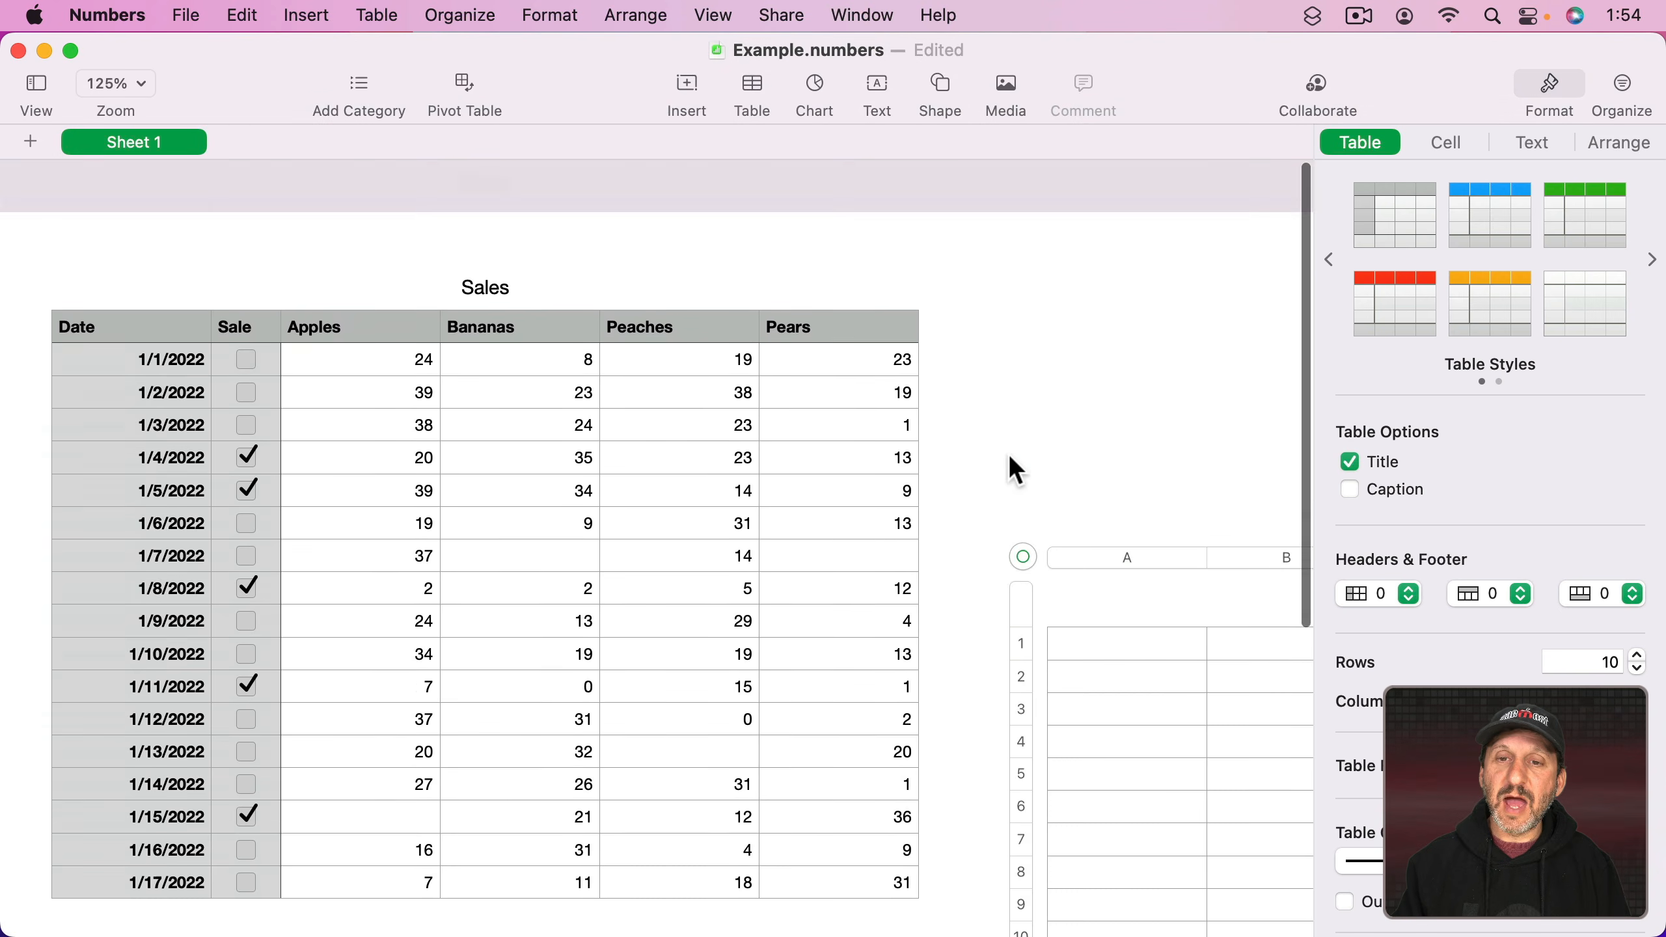
drag(1029, 498, 957, 255)
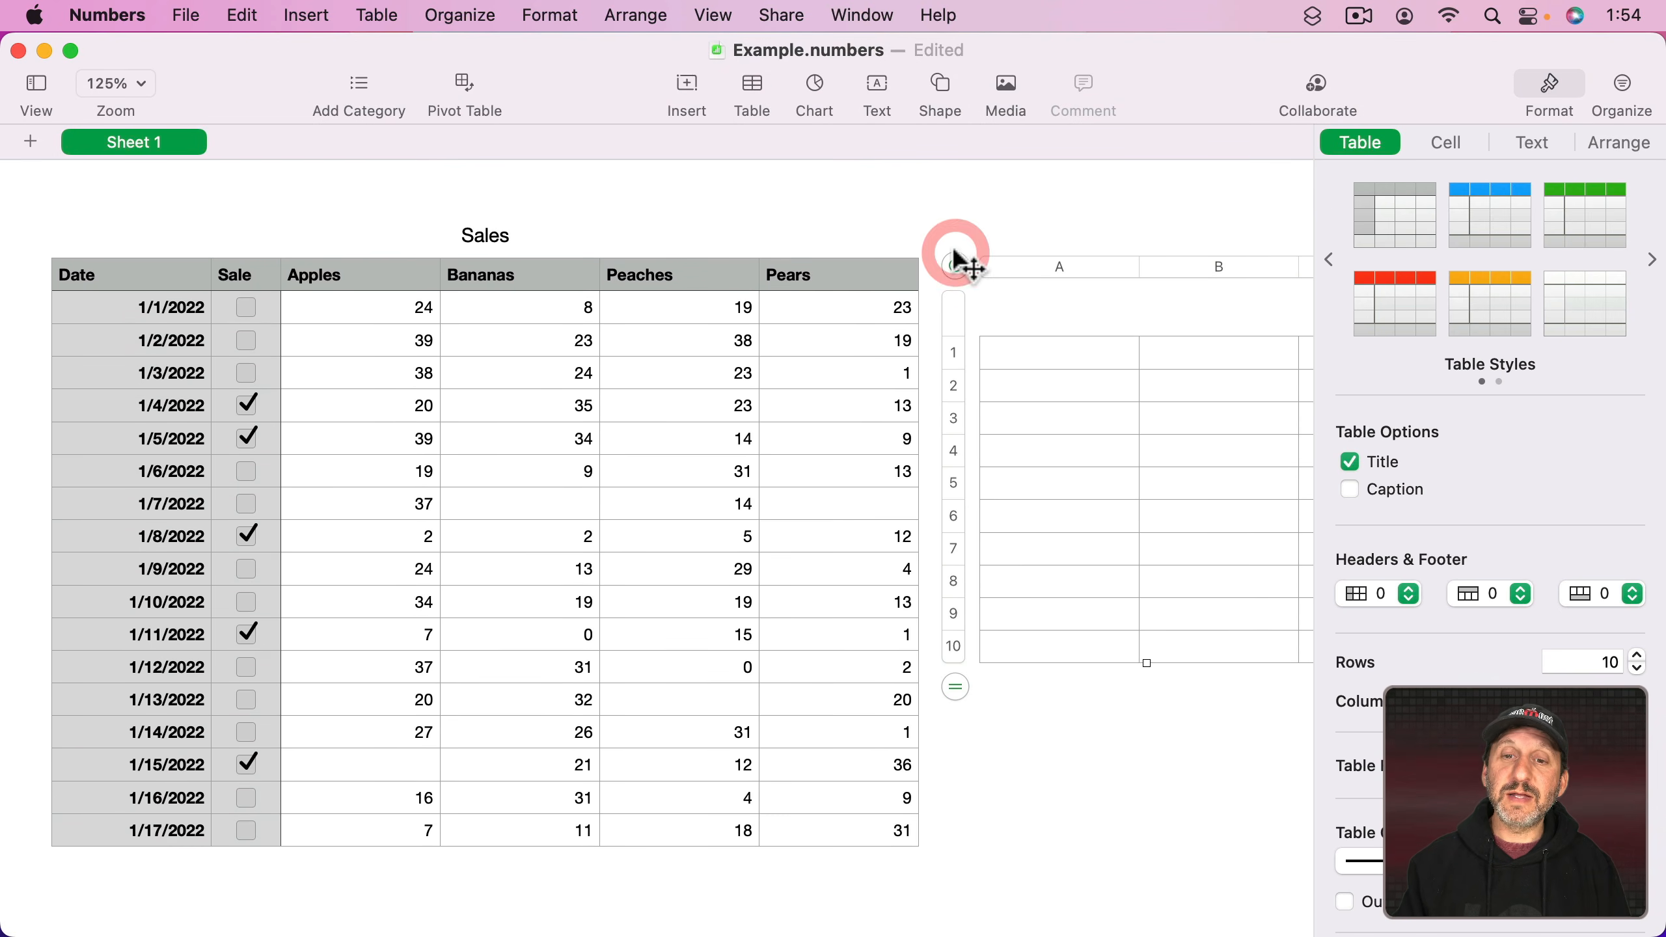
Step: Put a SUM formula for Apples values C2:C18 into cell A1 of the new table and inspect it without changing it
click(373, 314)
shift+click(358, 826)
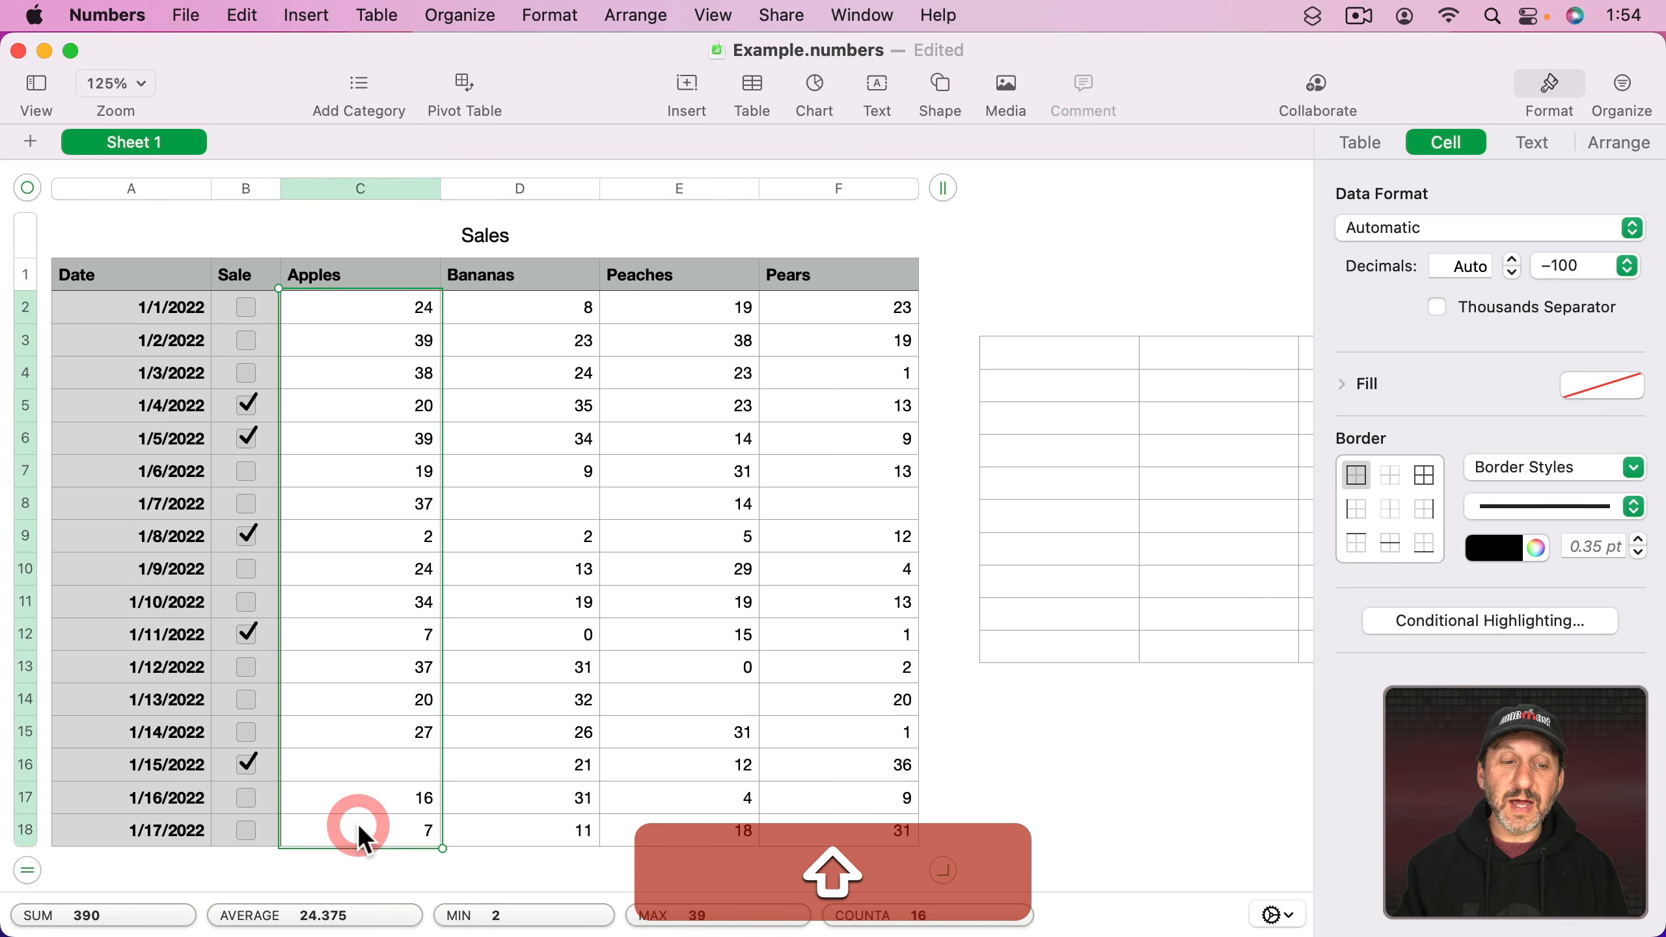
drag(90, 904, 1062, 364)
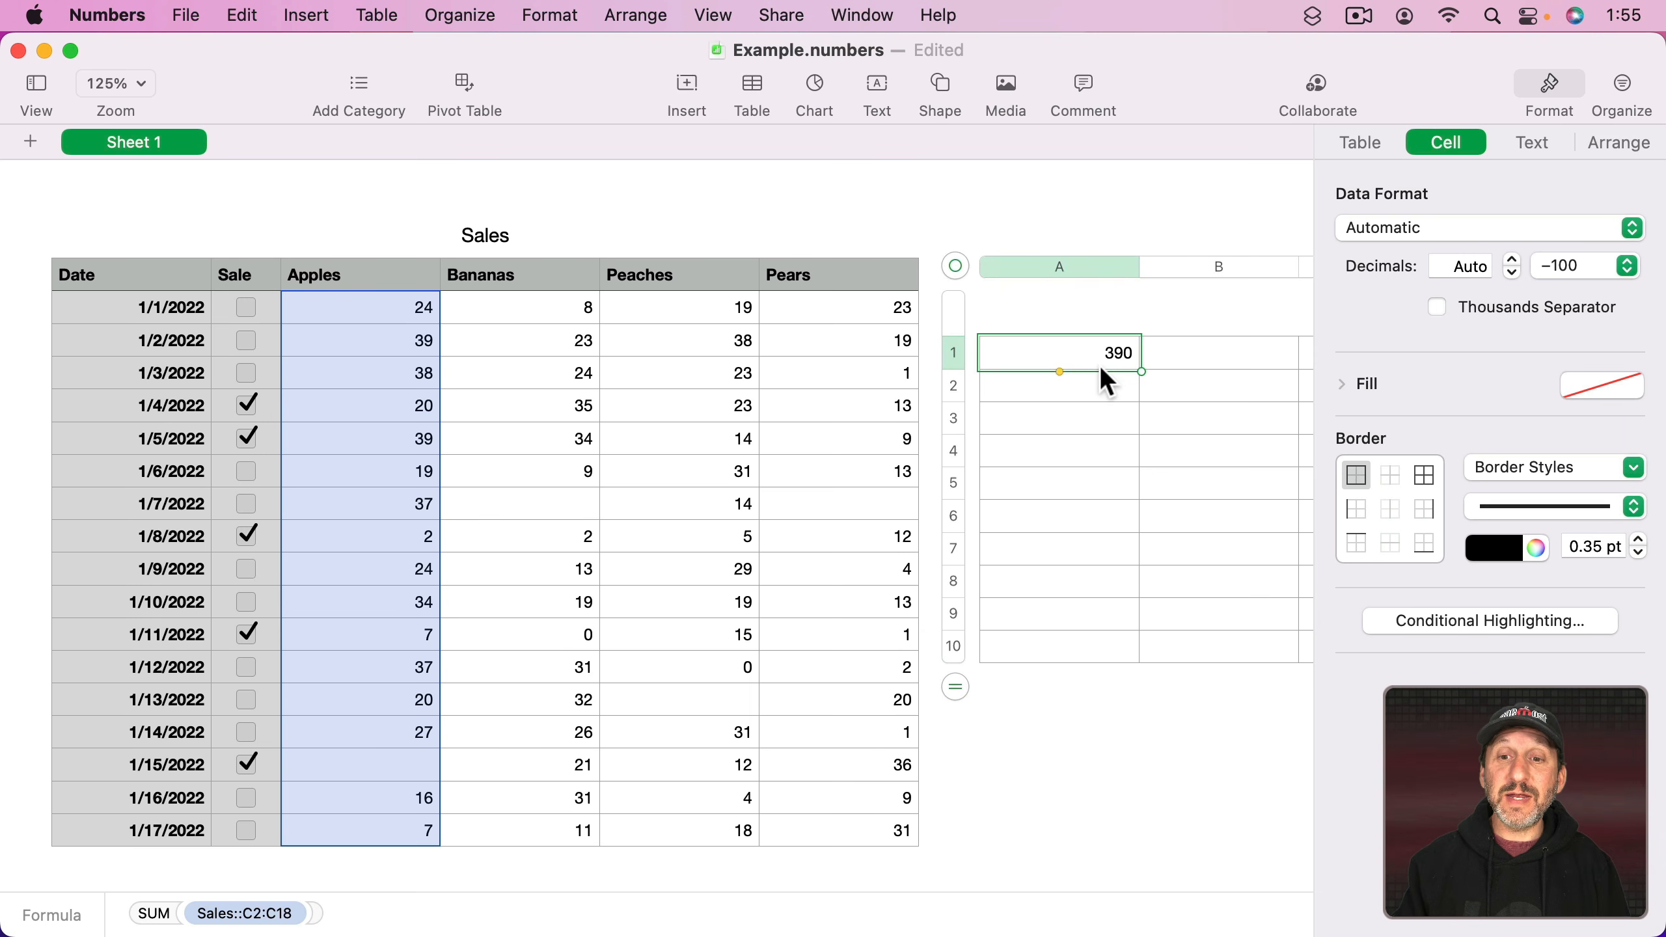
double_click(1091, 354)
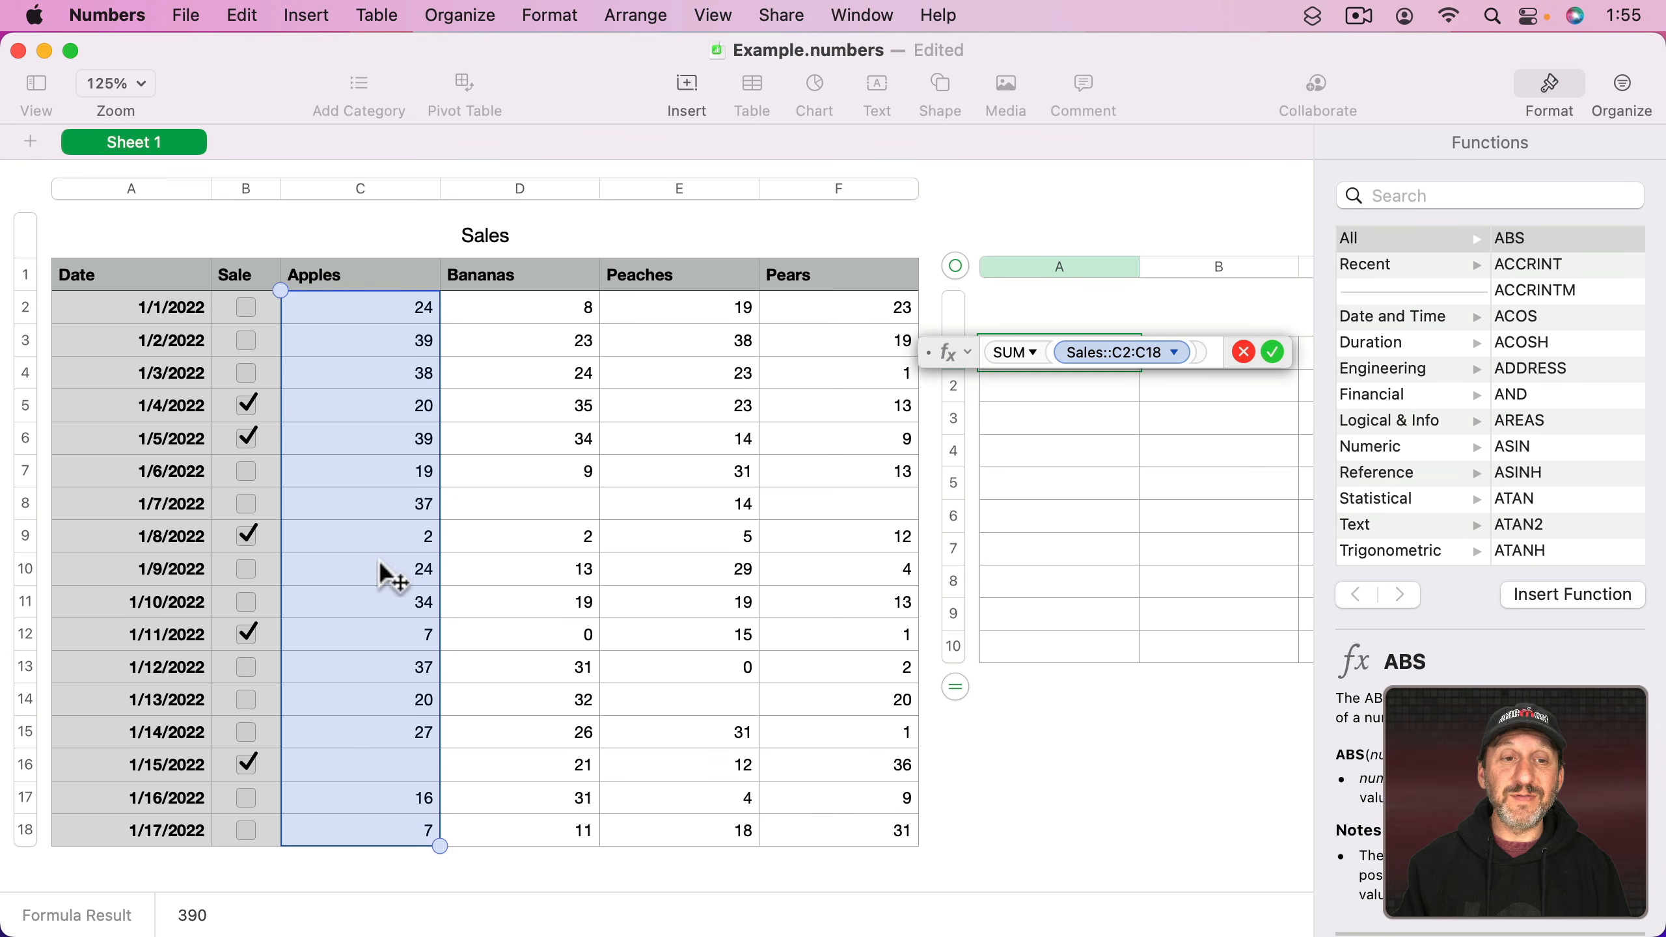
click(1241, 354)
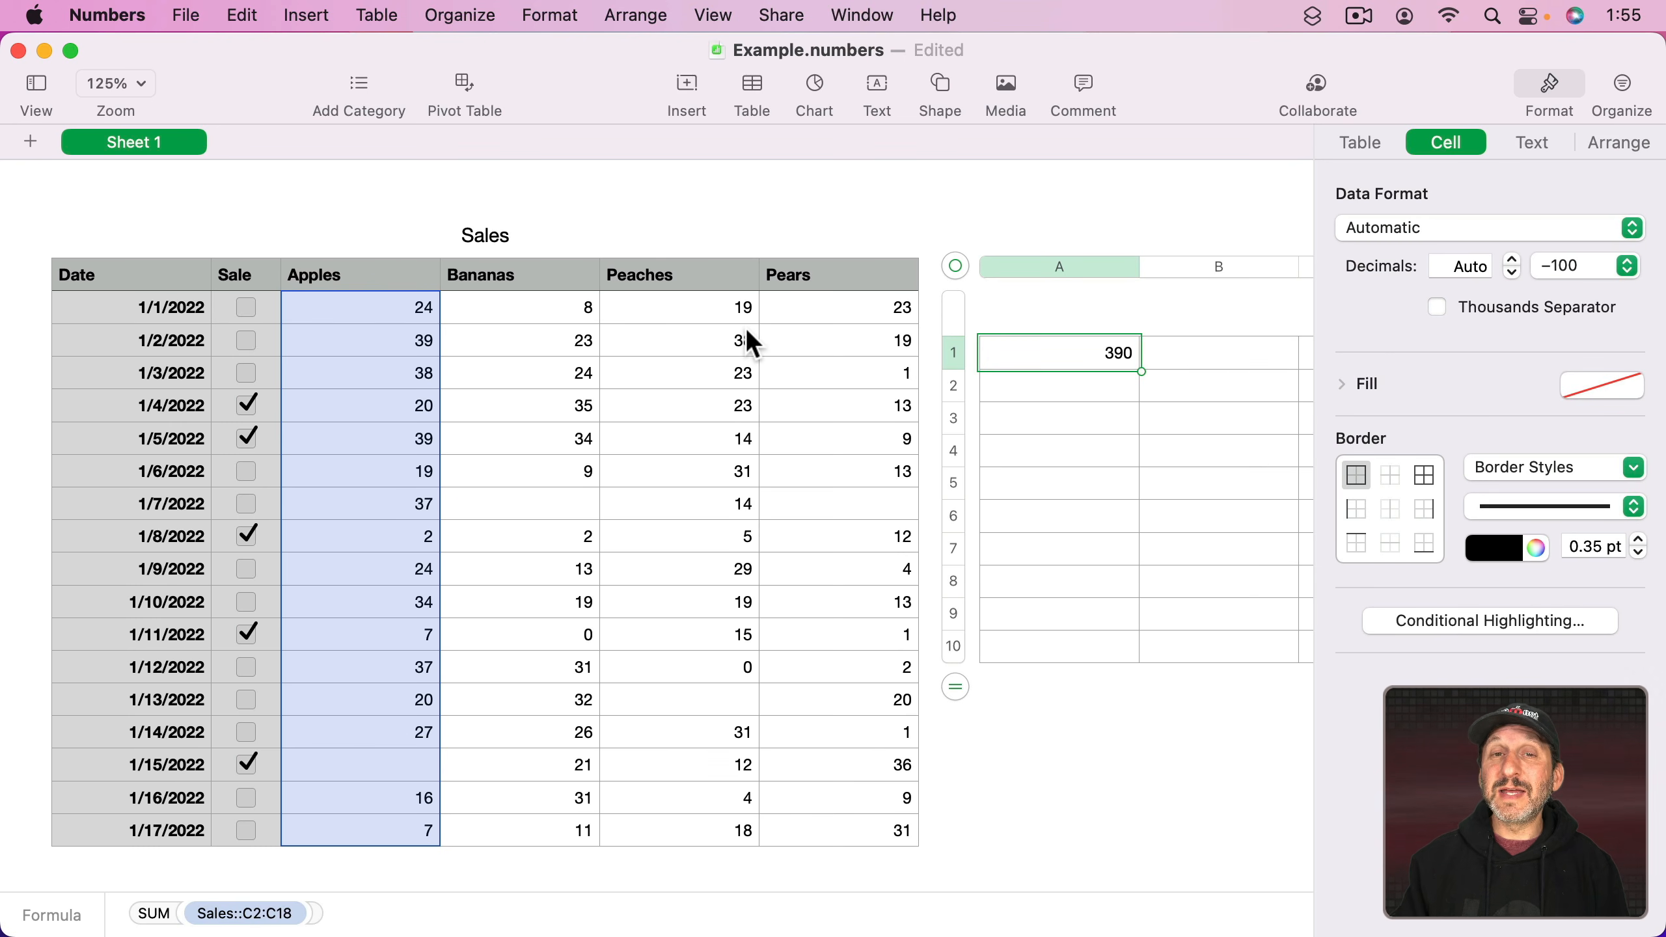
Step: Put an AVERAGE formula for Sales cells C2:C6, D9:D11, F3:F5 and E15:E17 into cell A2 of the new table and inspect it
click(379, 322)
shift+click(372, 420)
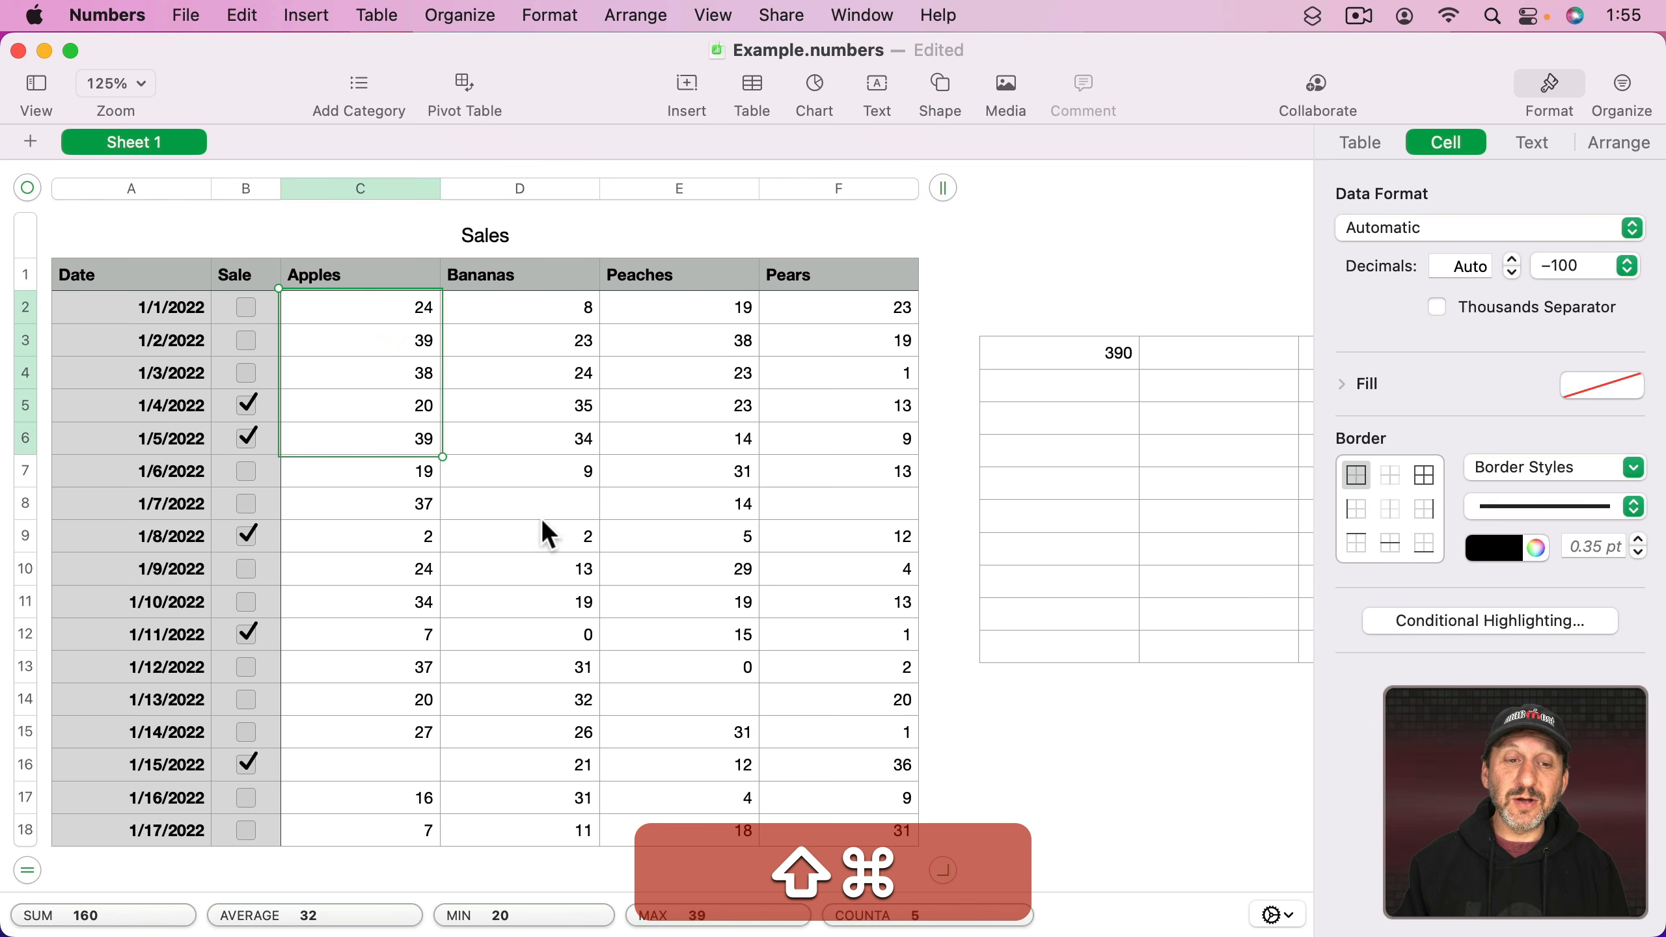
drag(548, 533, 545, 601)
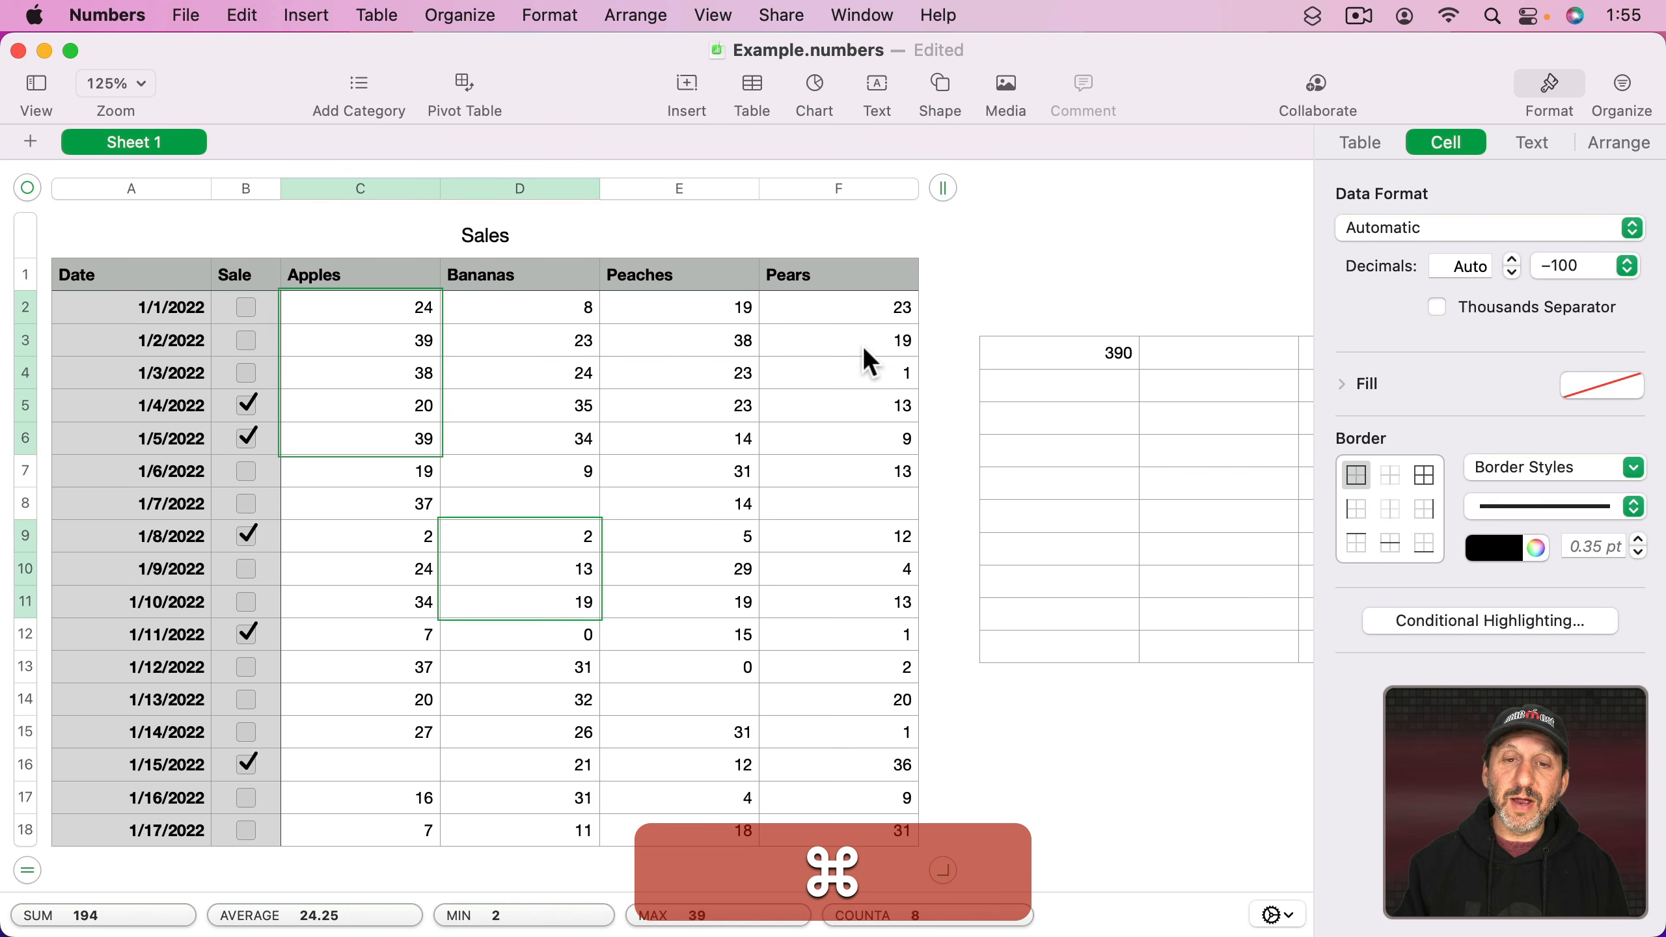
drag(859, 346, 852, 407)
super+click(720, 731)
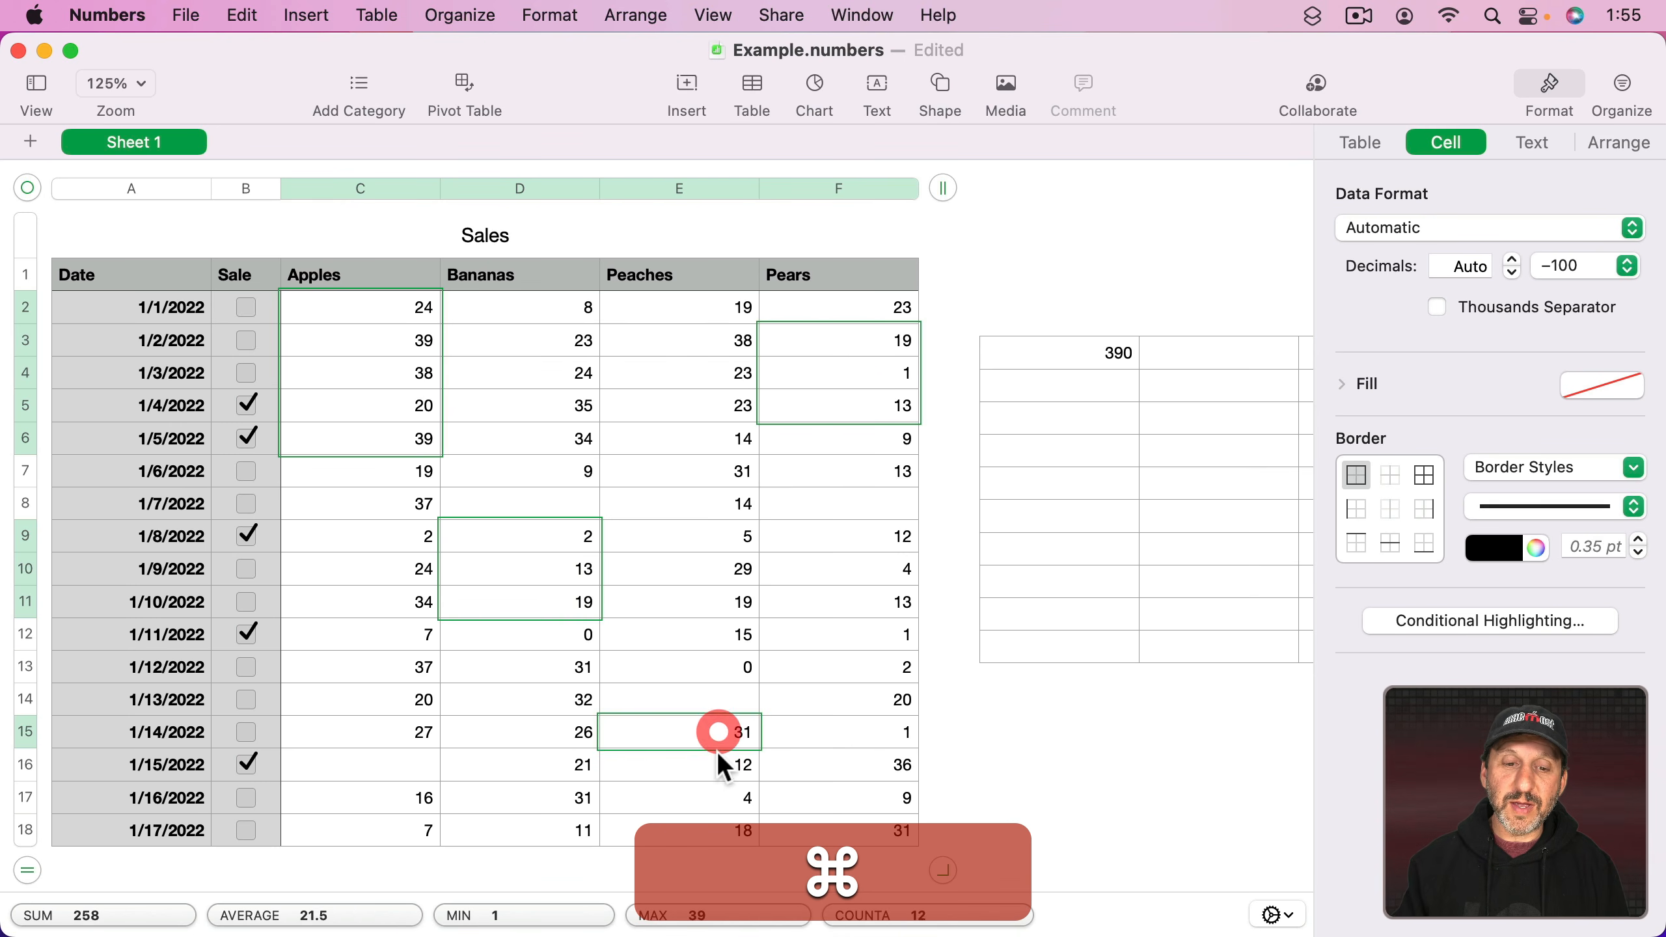
drag(719, 754, 714, 796)
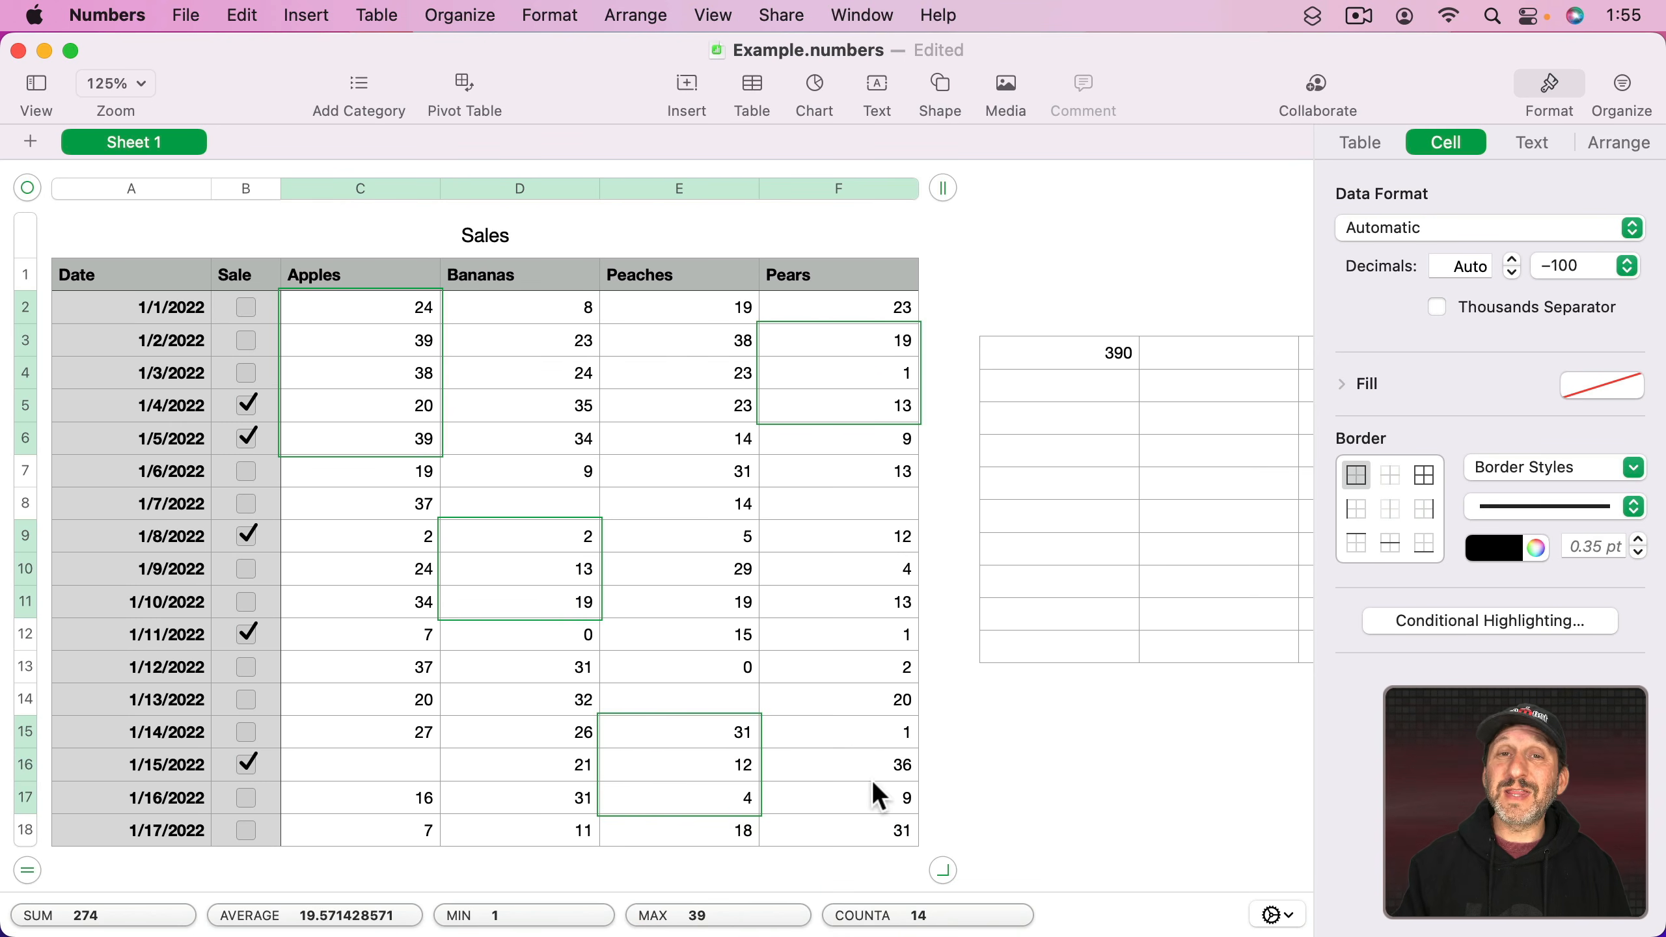
drag(312, 919, 1100, 385)
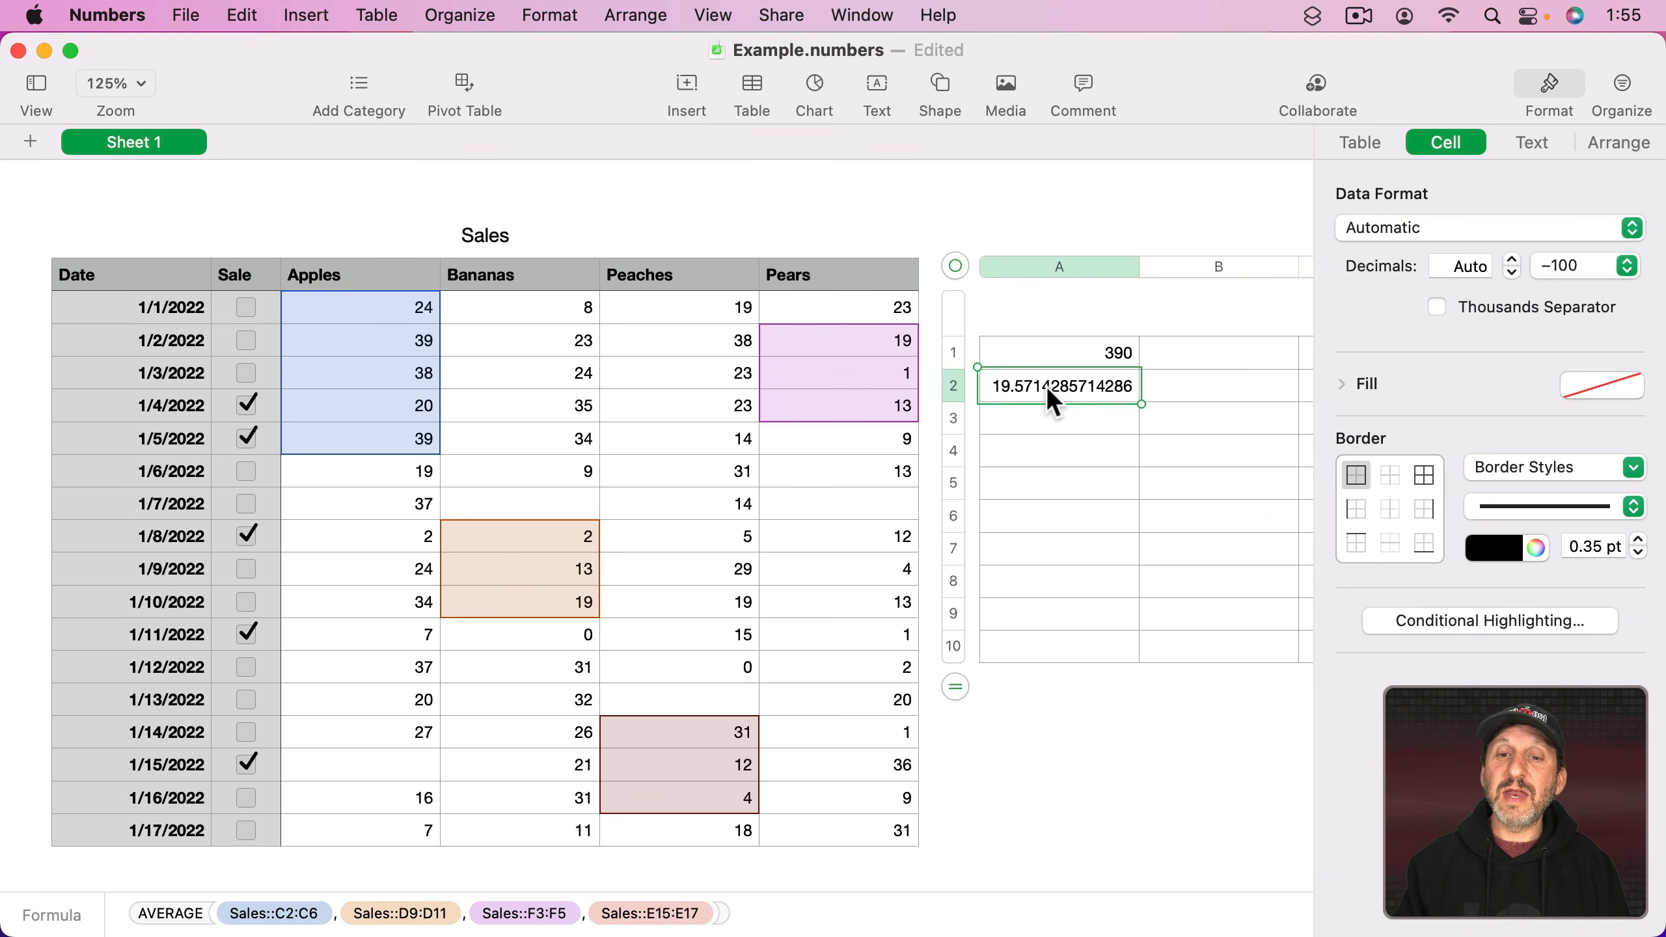
double_click(1048, 388)
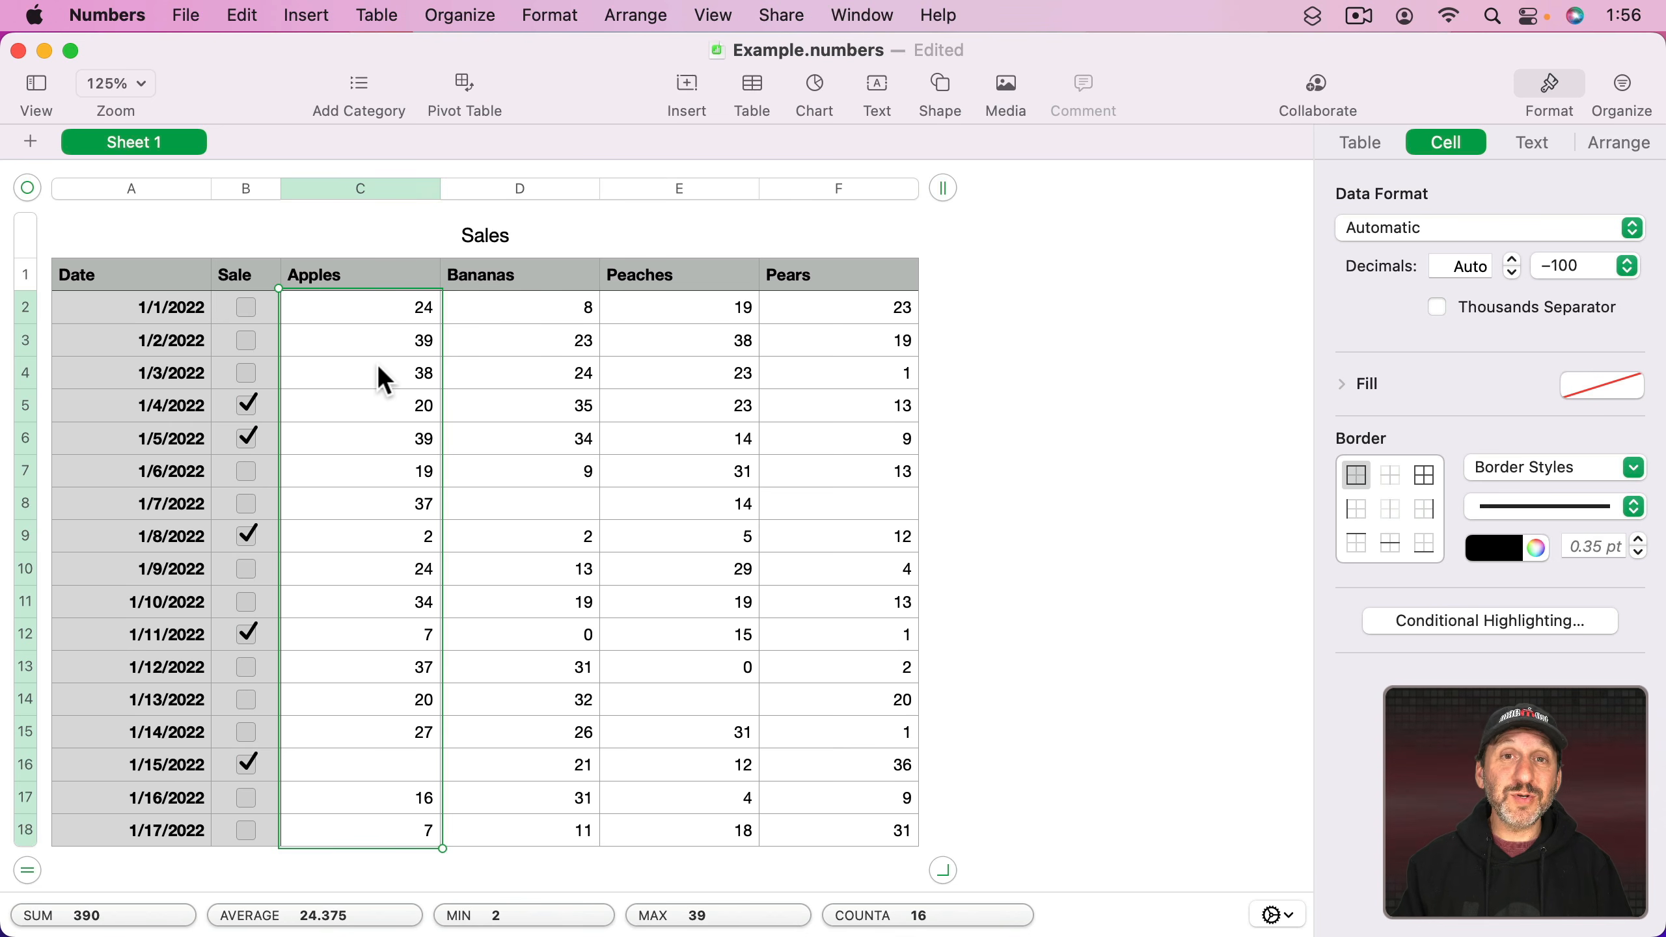
Step: Add one row at the end of the Sales table and set the number of footer rows to 1
mouse_move(29, 871)
mouse_down()
mouse_move(29, 854)
mouse_move(30, 869)
mouse_up()
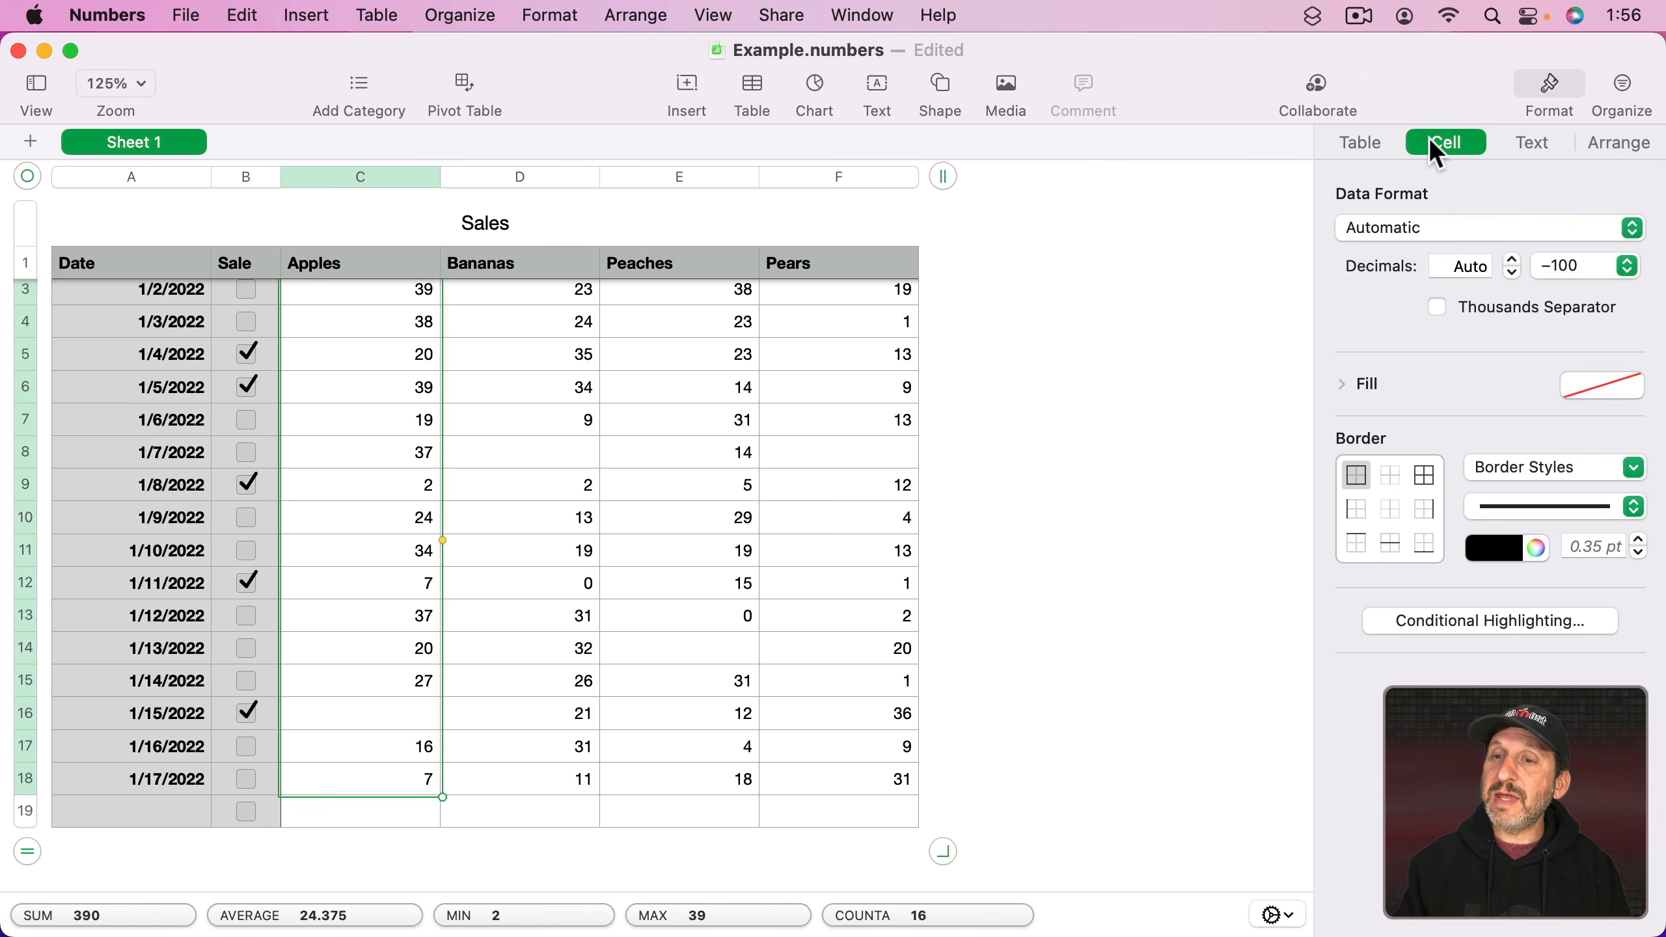
click(1361, 142)
click(1598, 598)
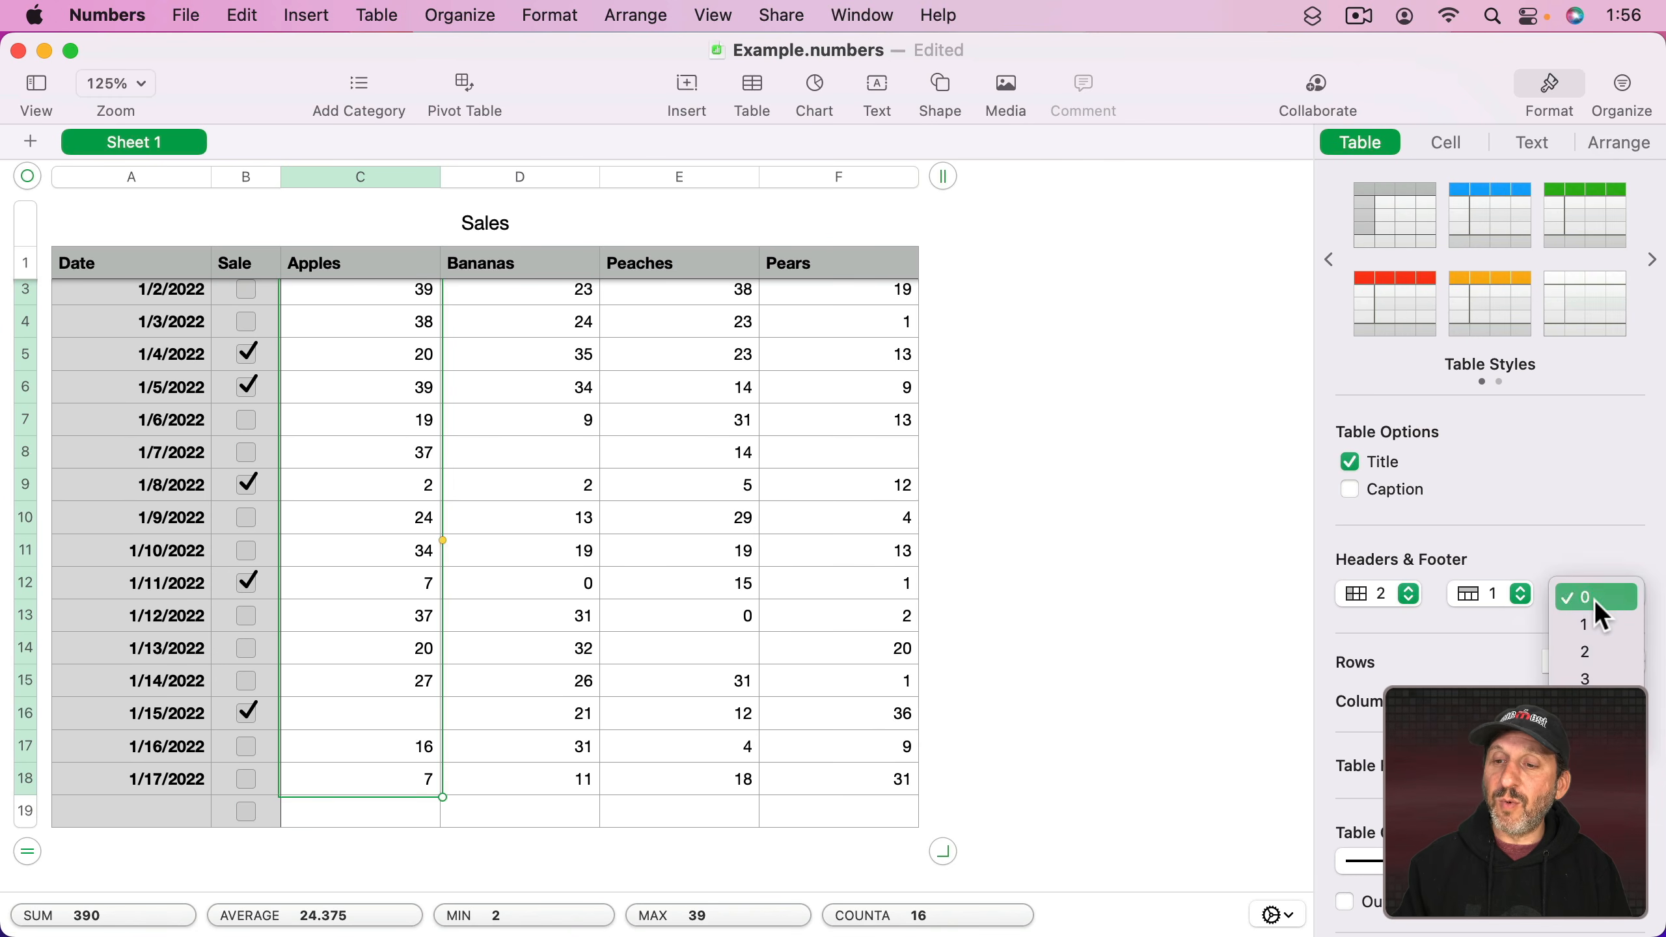
click(1604, 599)
Step: Enter a SUM formula for the whole Apples column in footer cell C19 of the Sales table
click(384, 863)
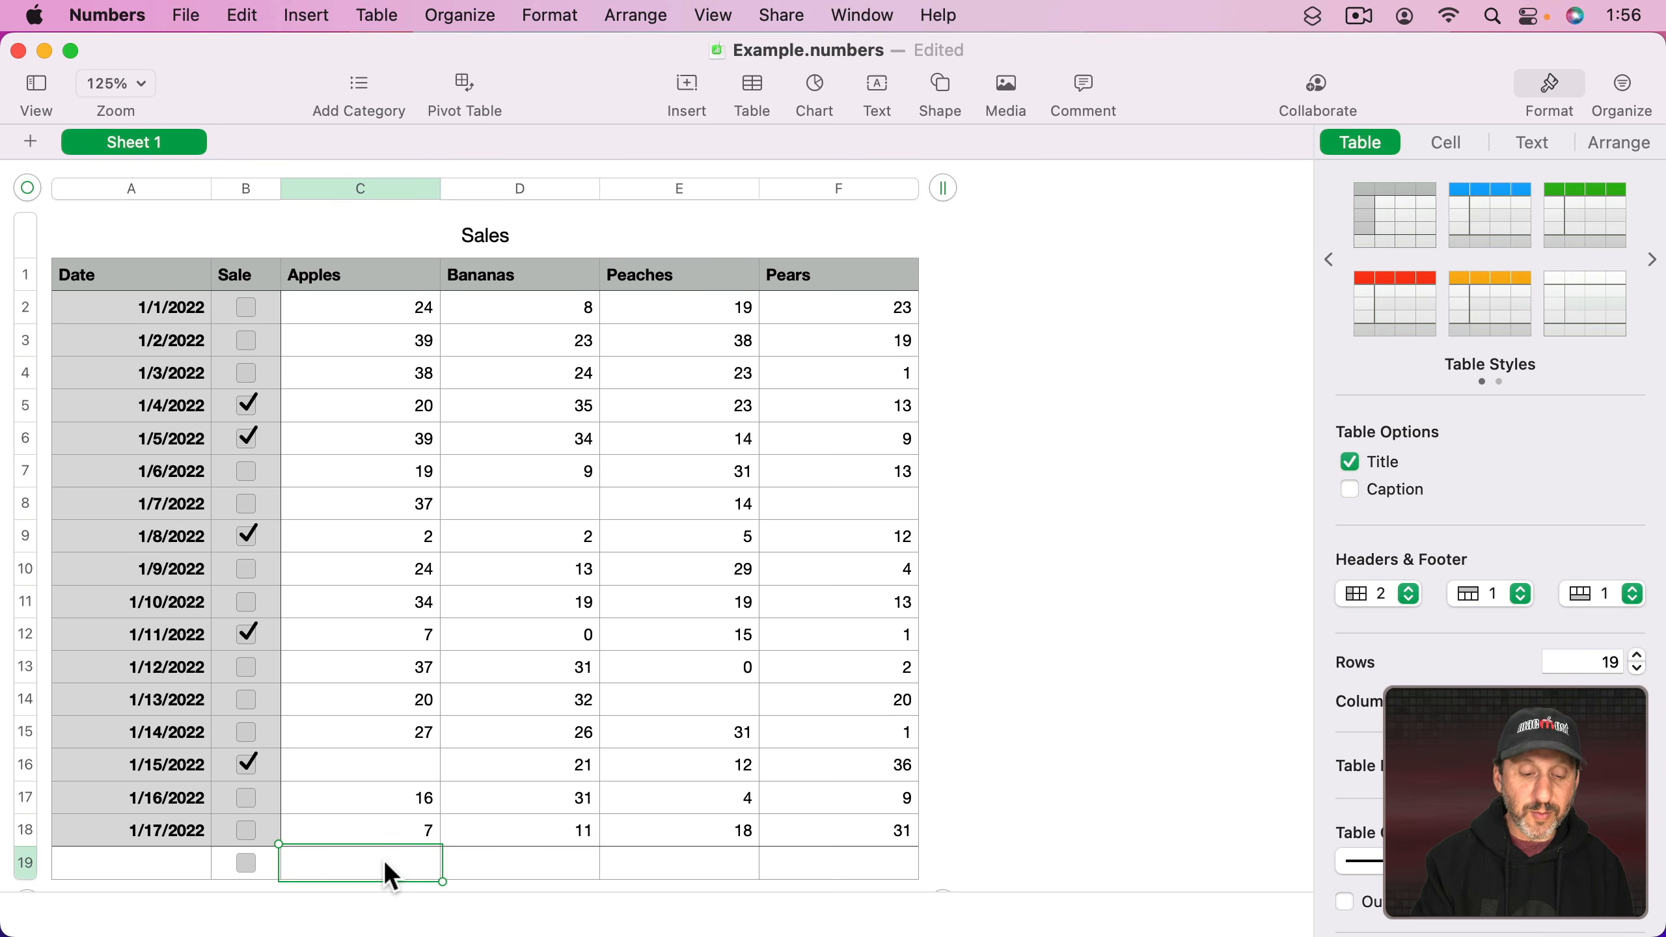
text(=sum()
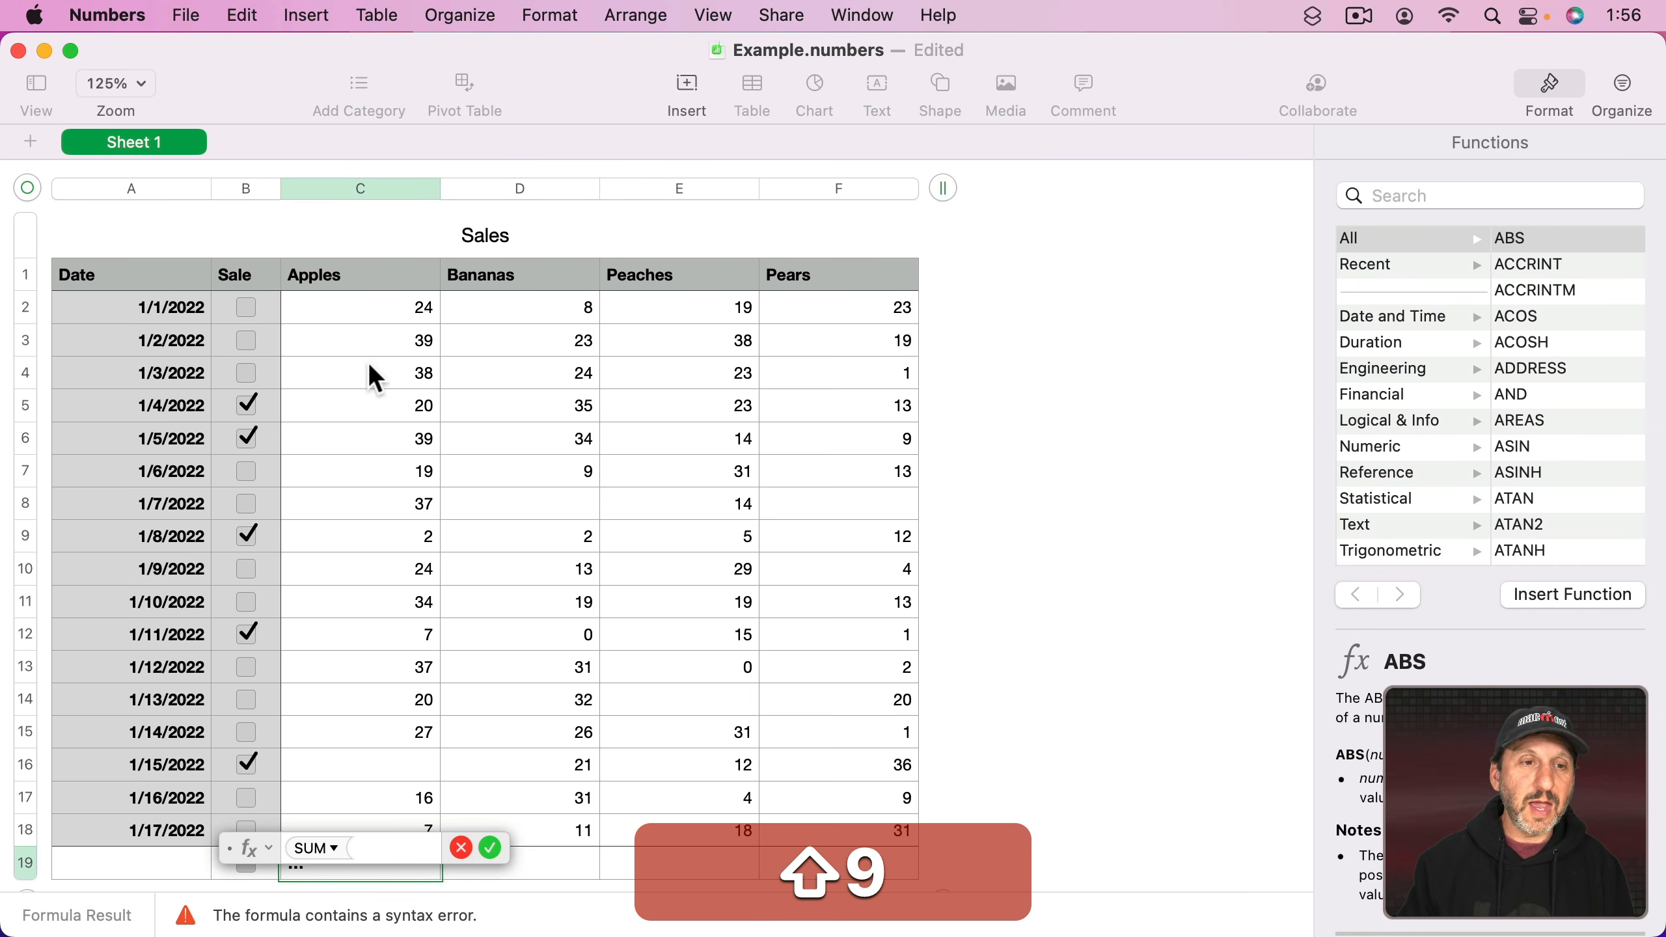
click(357, 184)
key(shift+Return)
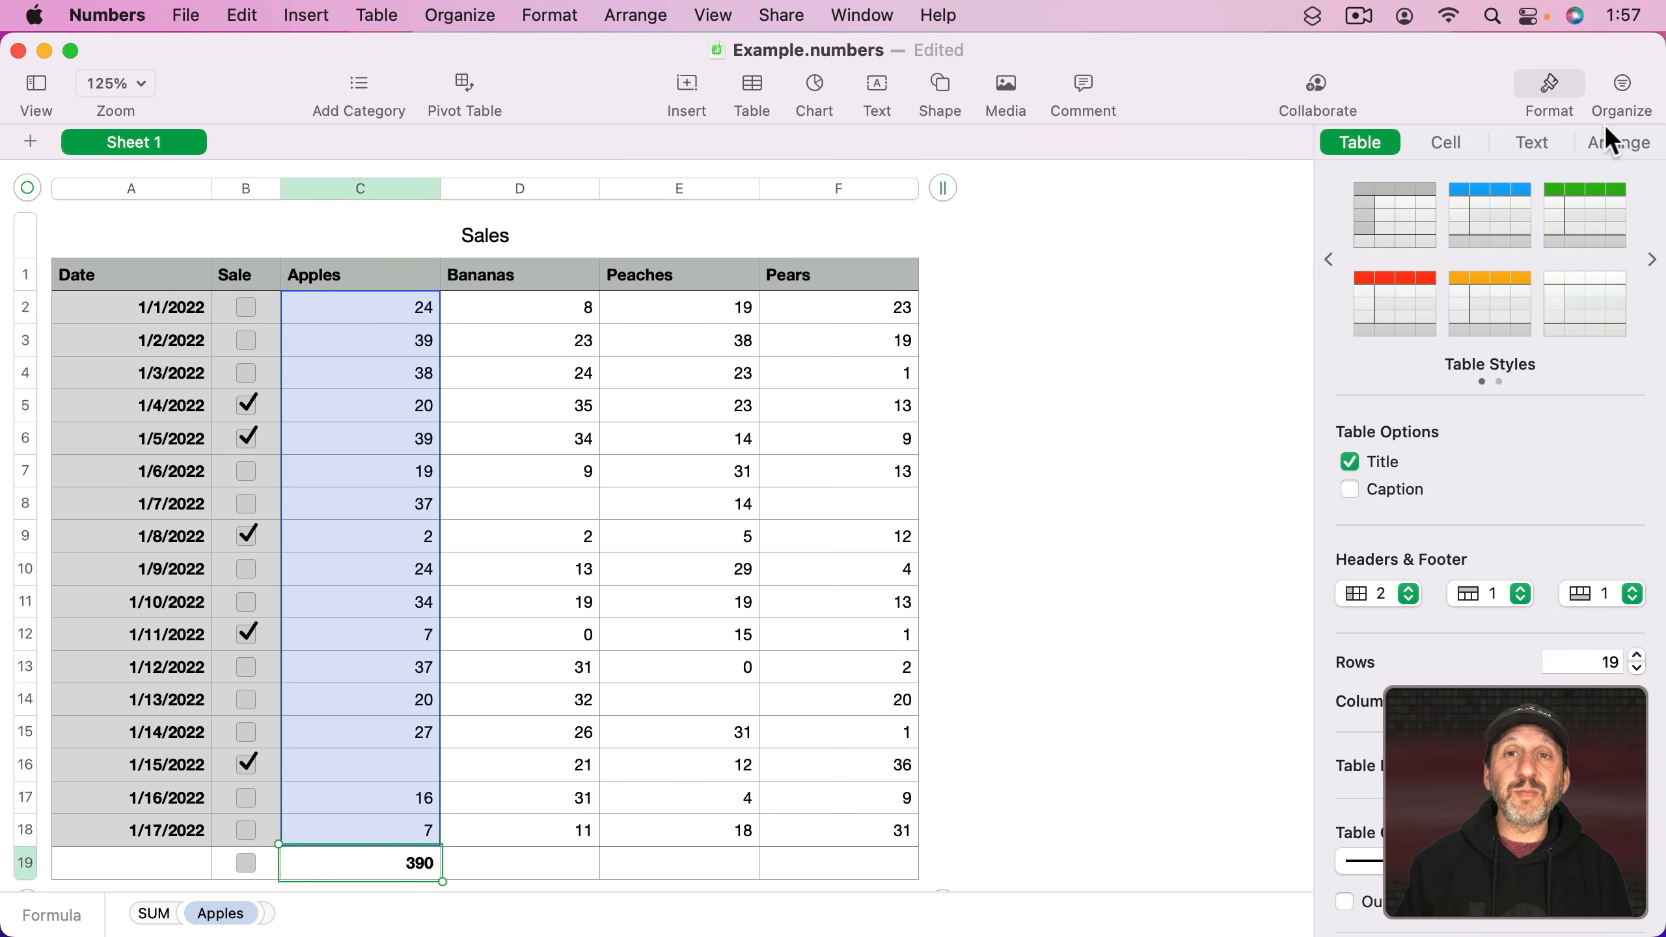
Step: Hide the rows whose Sale value is TRUE with a quick filter, show them again, and close the filter rule
click(1626, 88)
click(1607, 142)
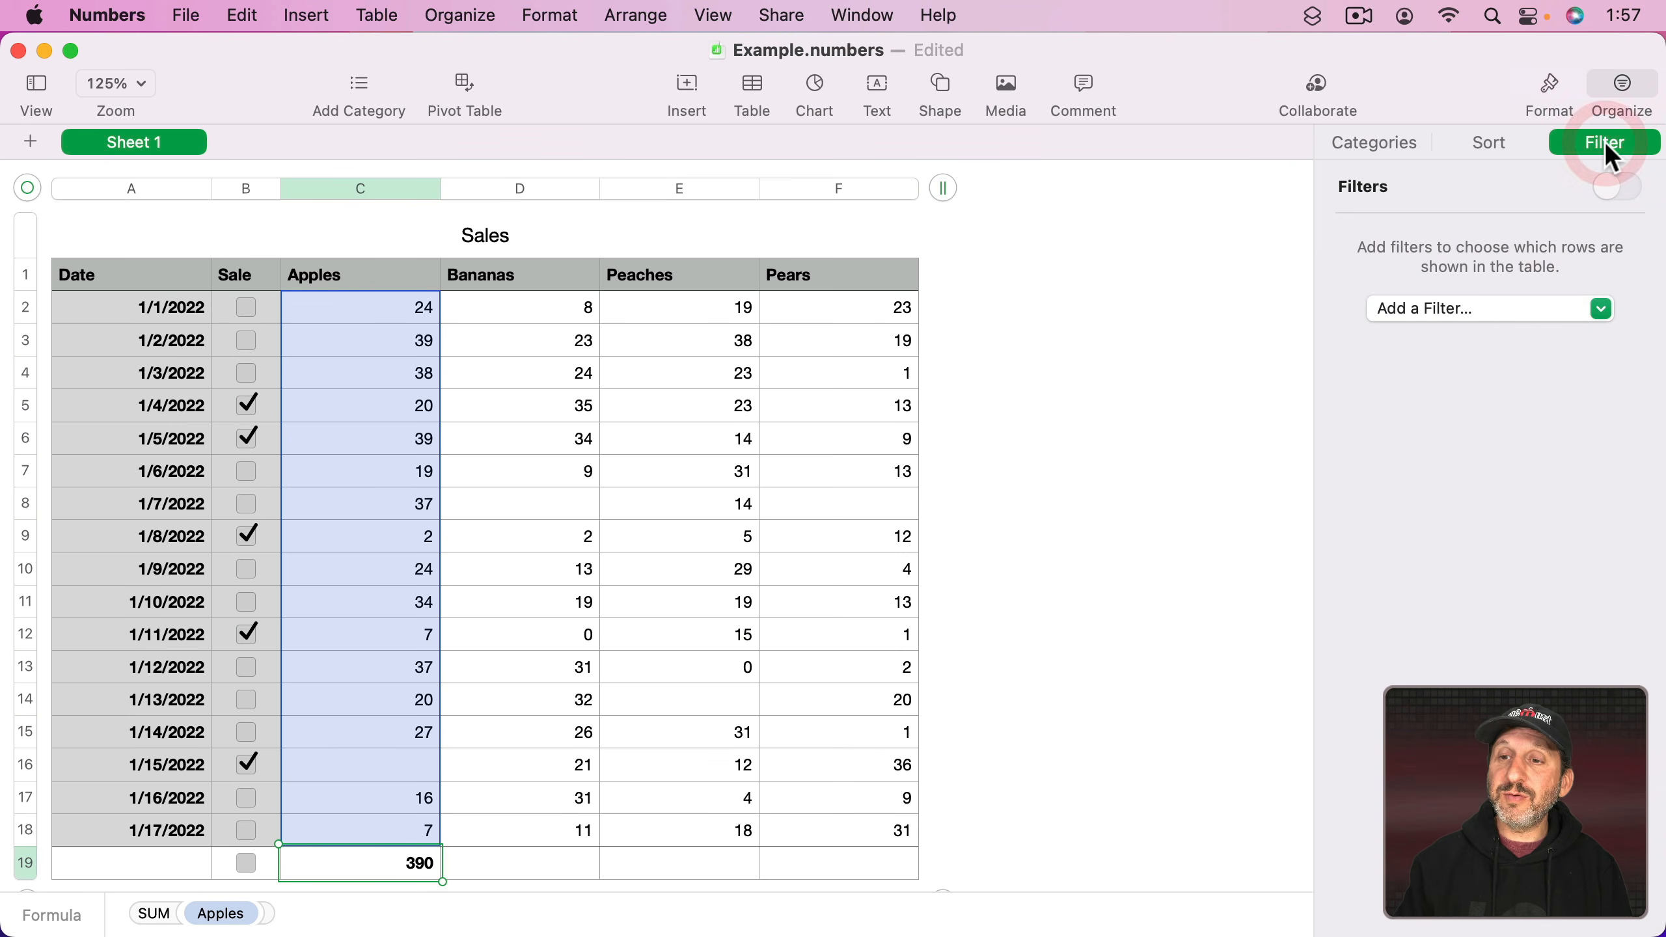
click(1484, 309)
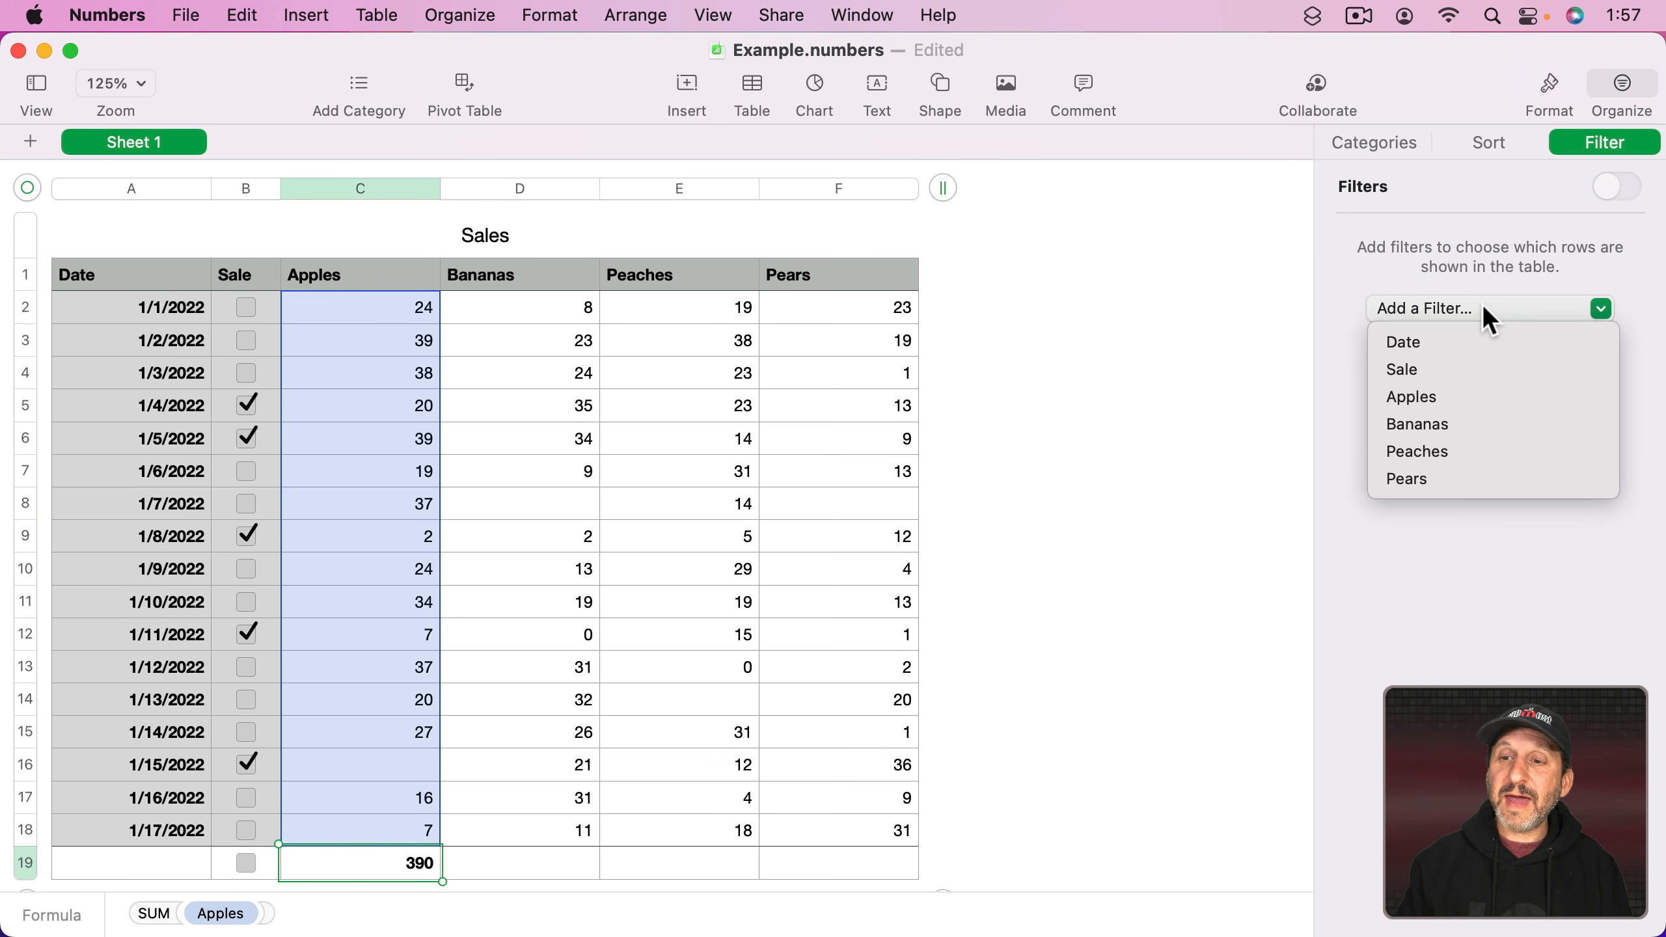
click(1430, 366)
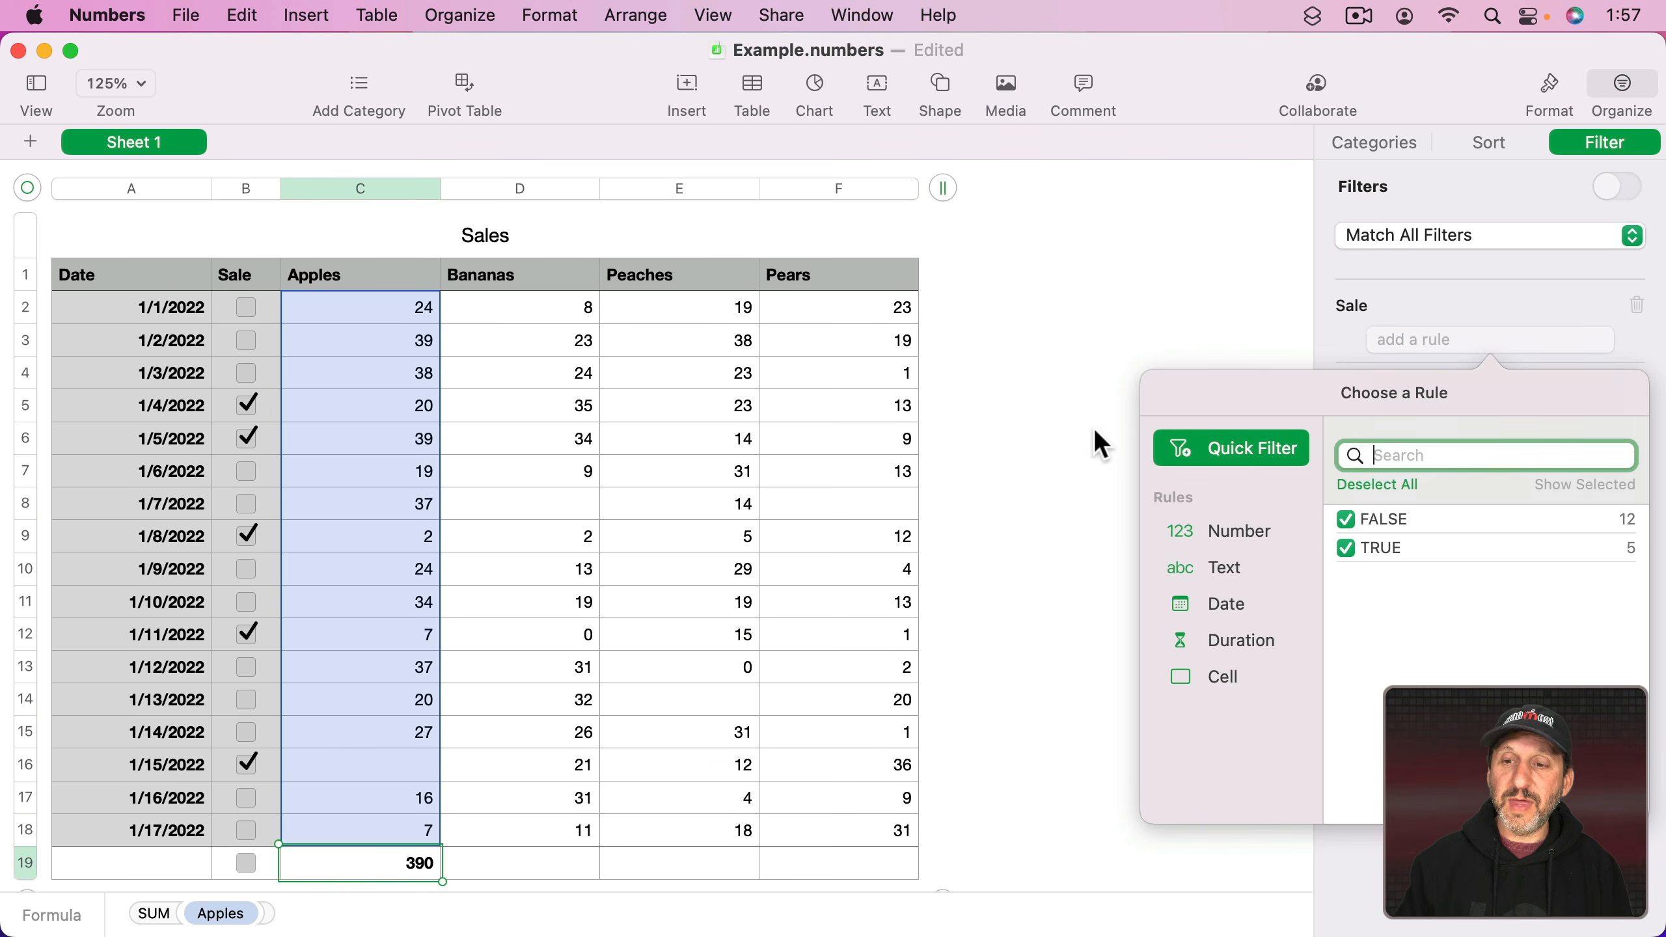
click(1348, 549)
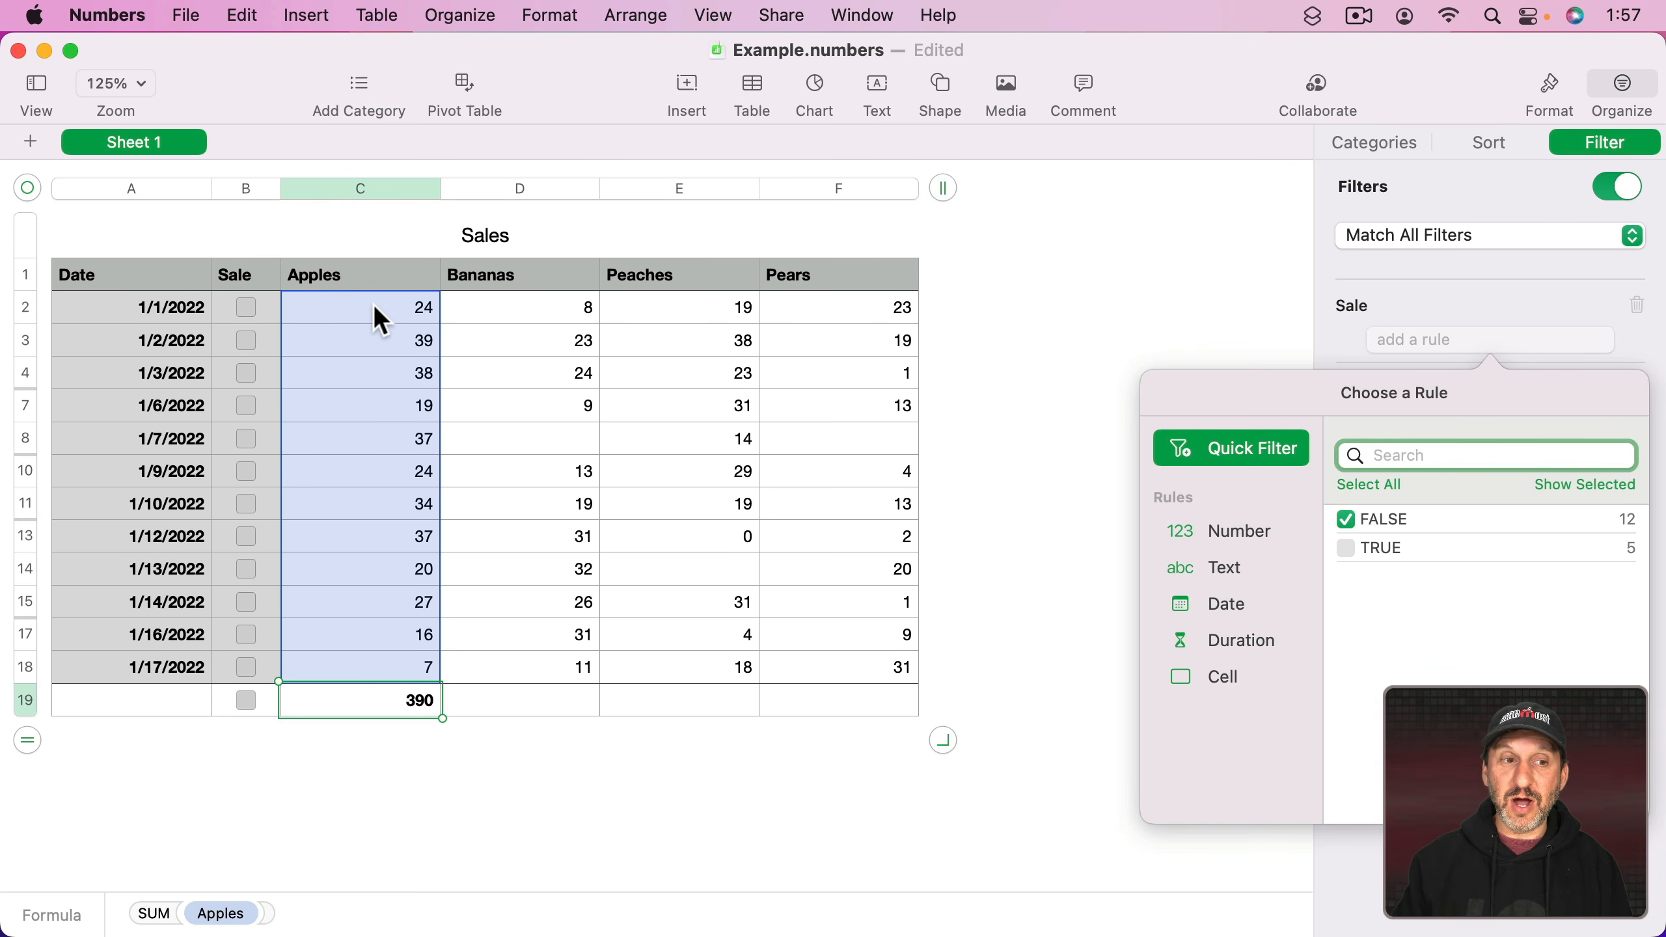
click(1349, 548)
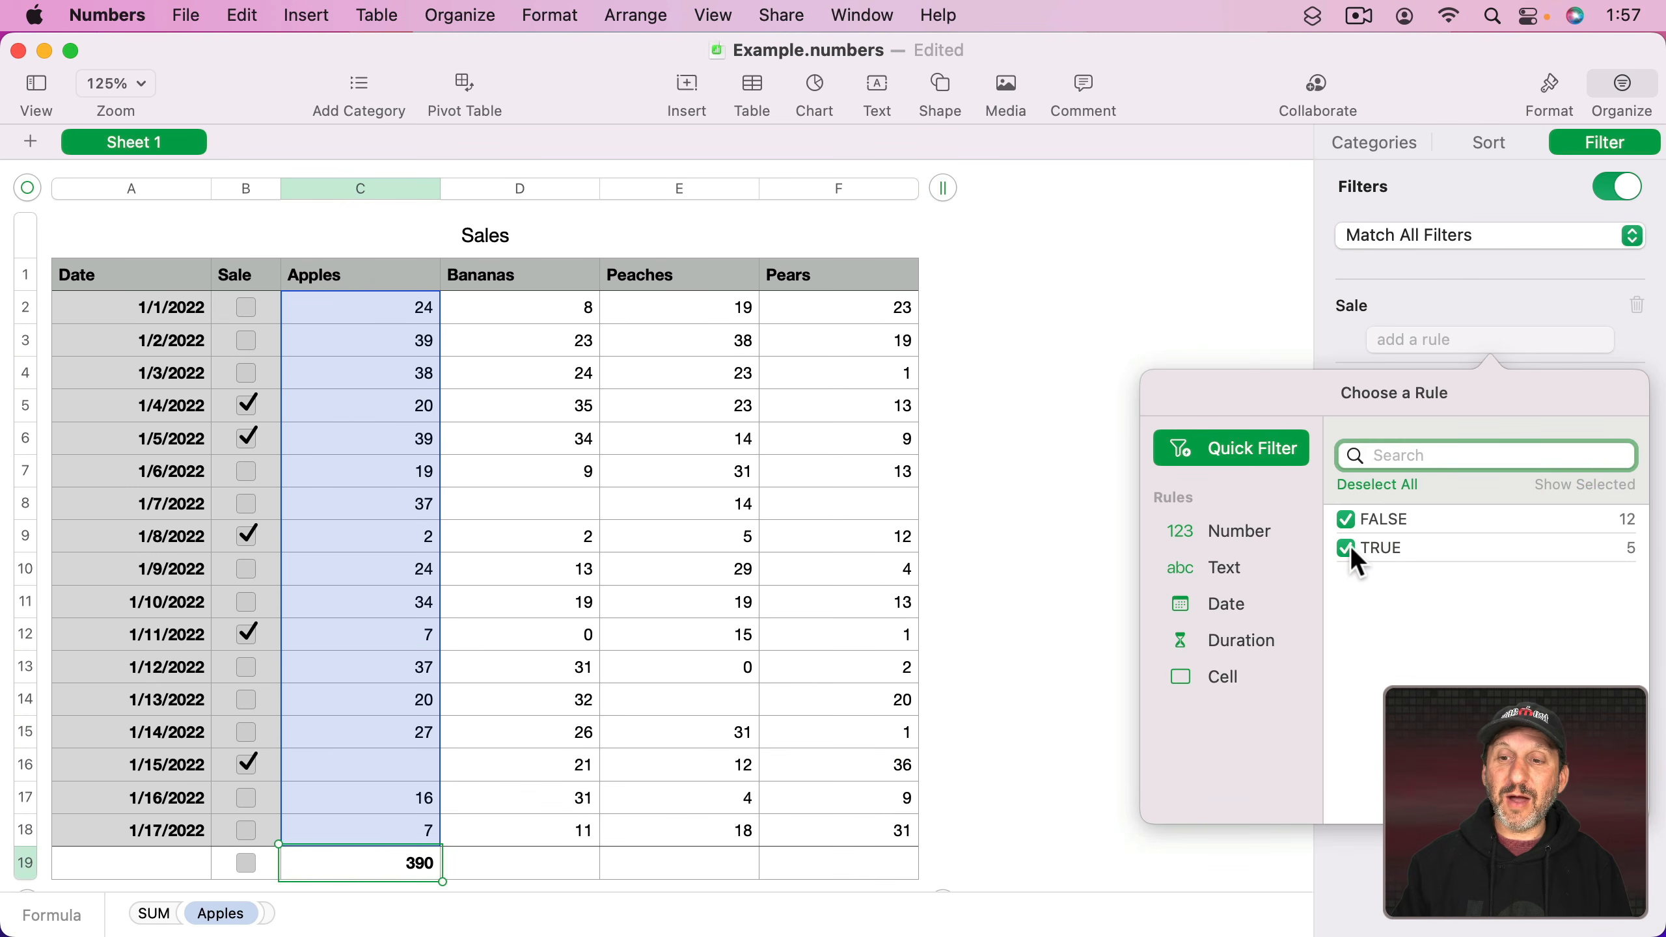
click(1107, 332)
Step: Select Apples values C2:C18 and exclude the TRUE rows with a quick filter on the Sale column
click(359, 309)
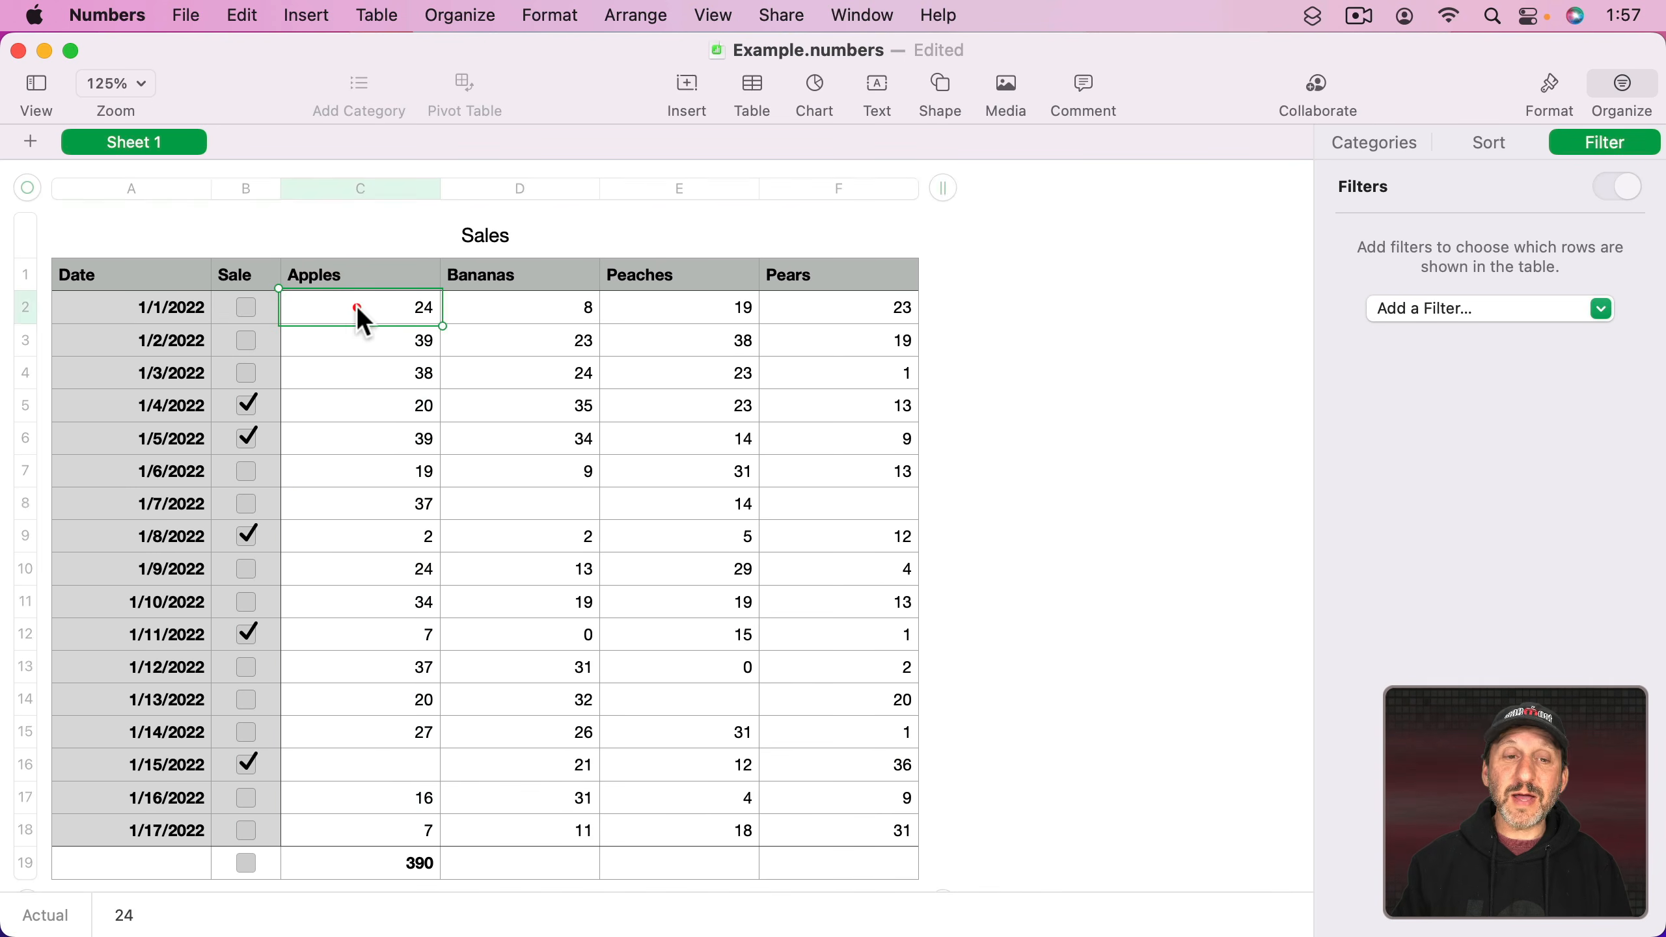
shift+click(380, 833)
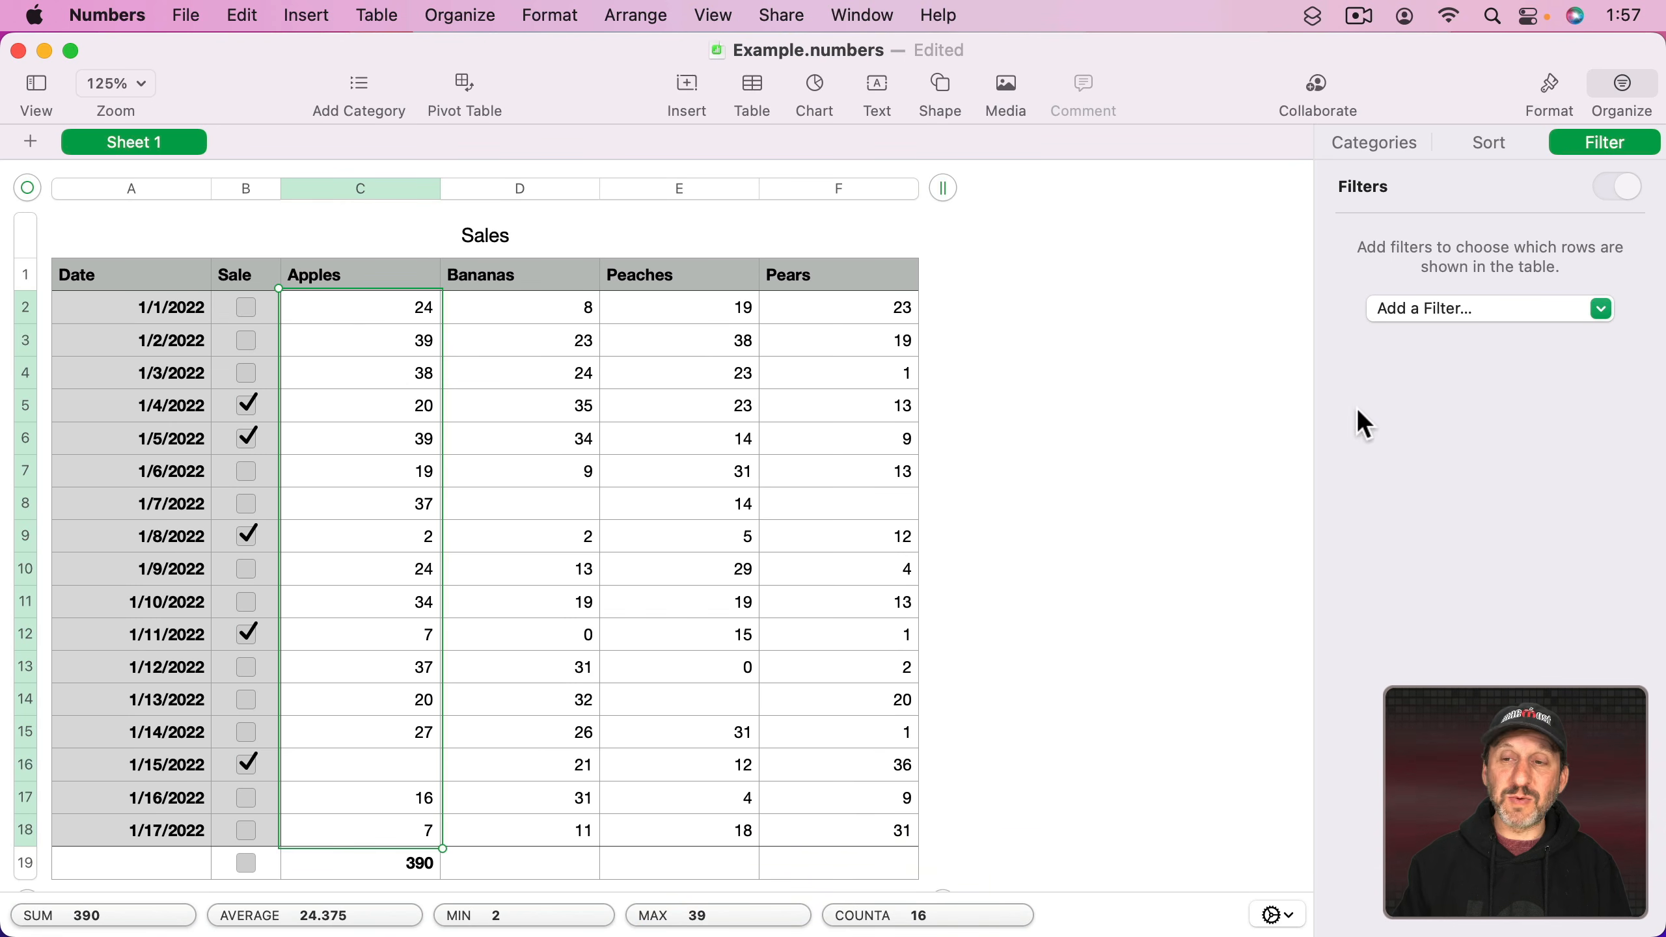
click(1493, 309)
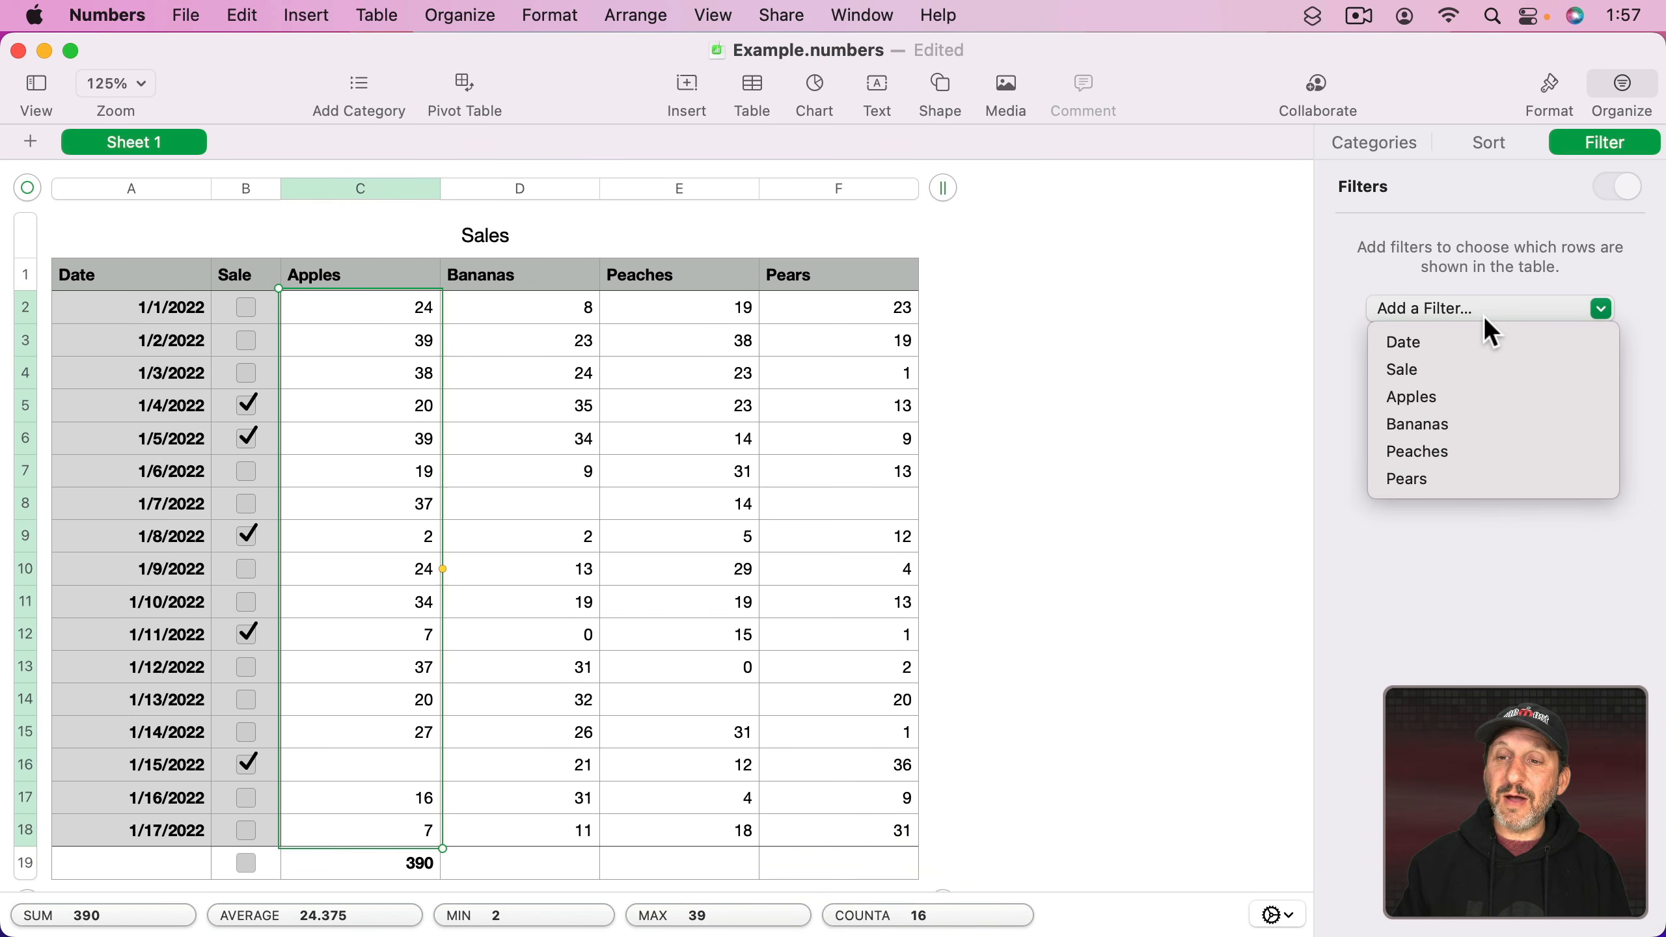
click(1477, 364)
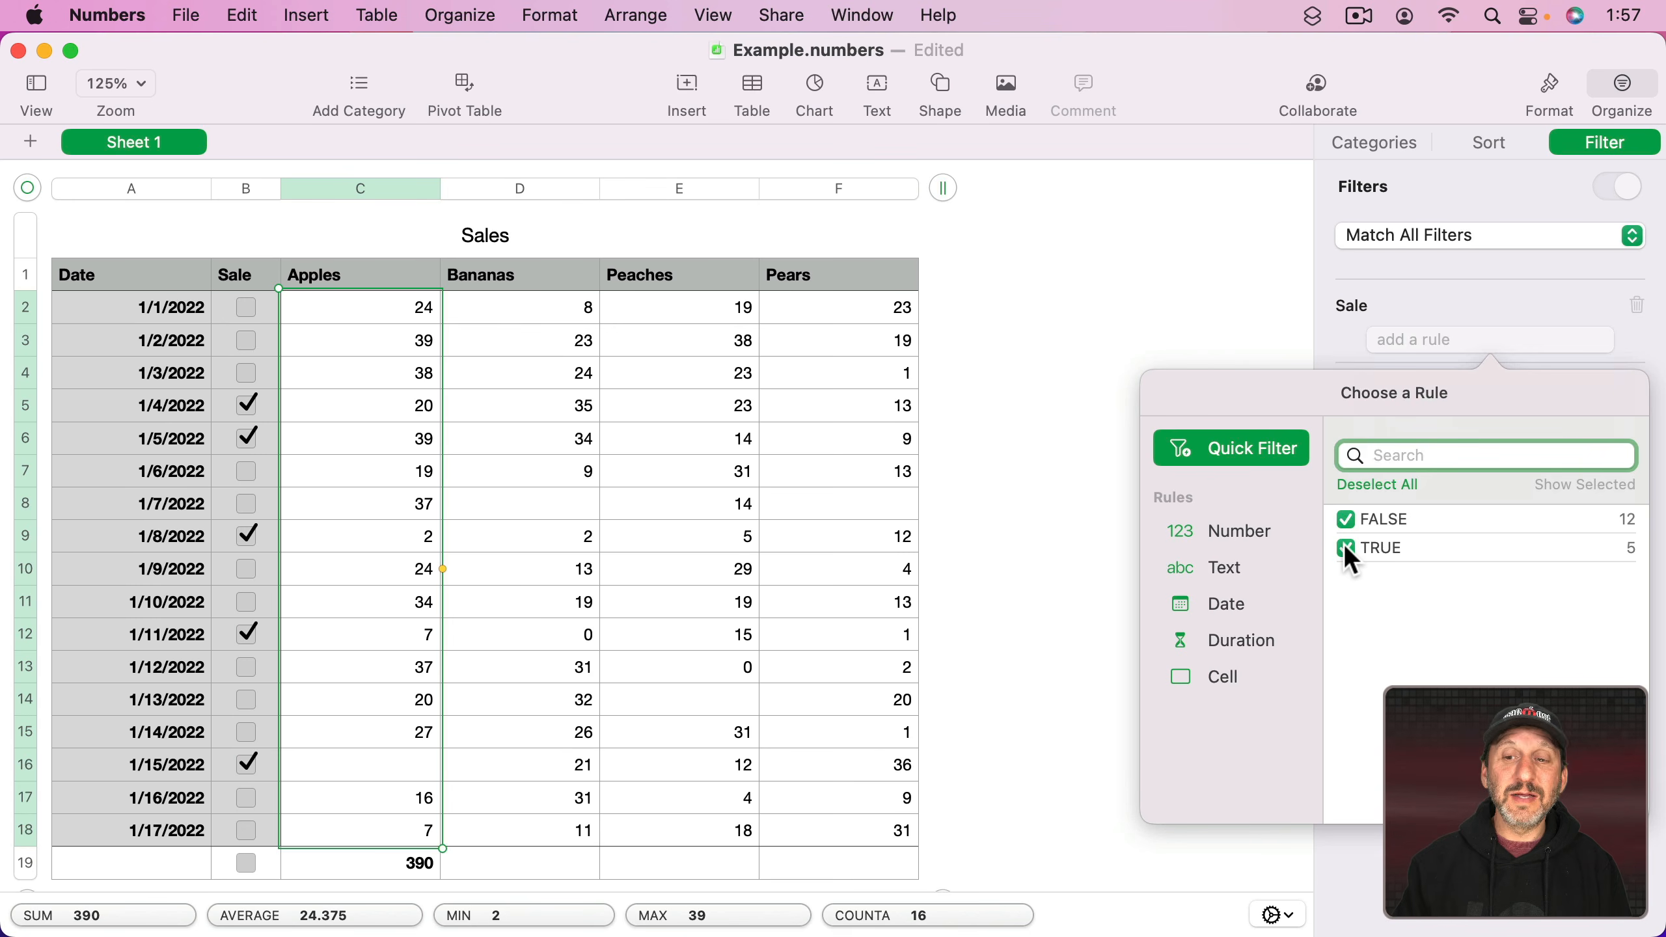
click(1346, 548)
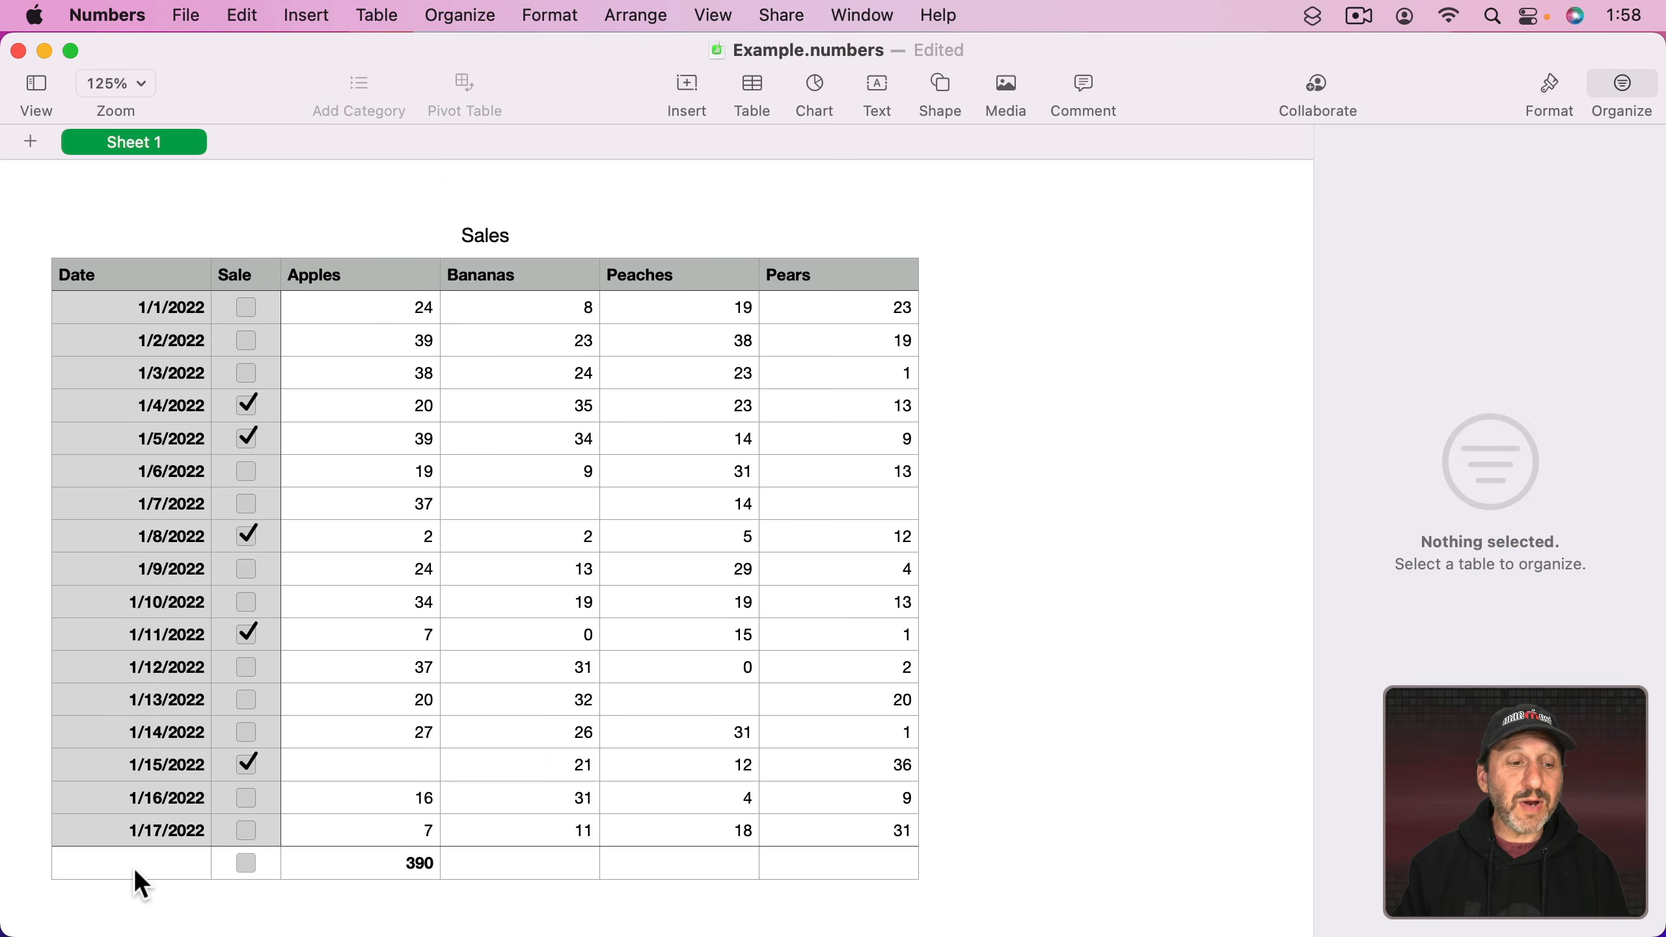
Step: Delete footer row 19 from the Sales table
click(132, 868)
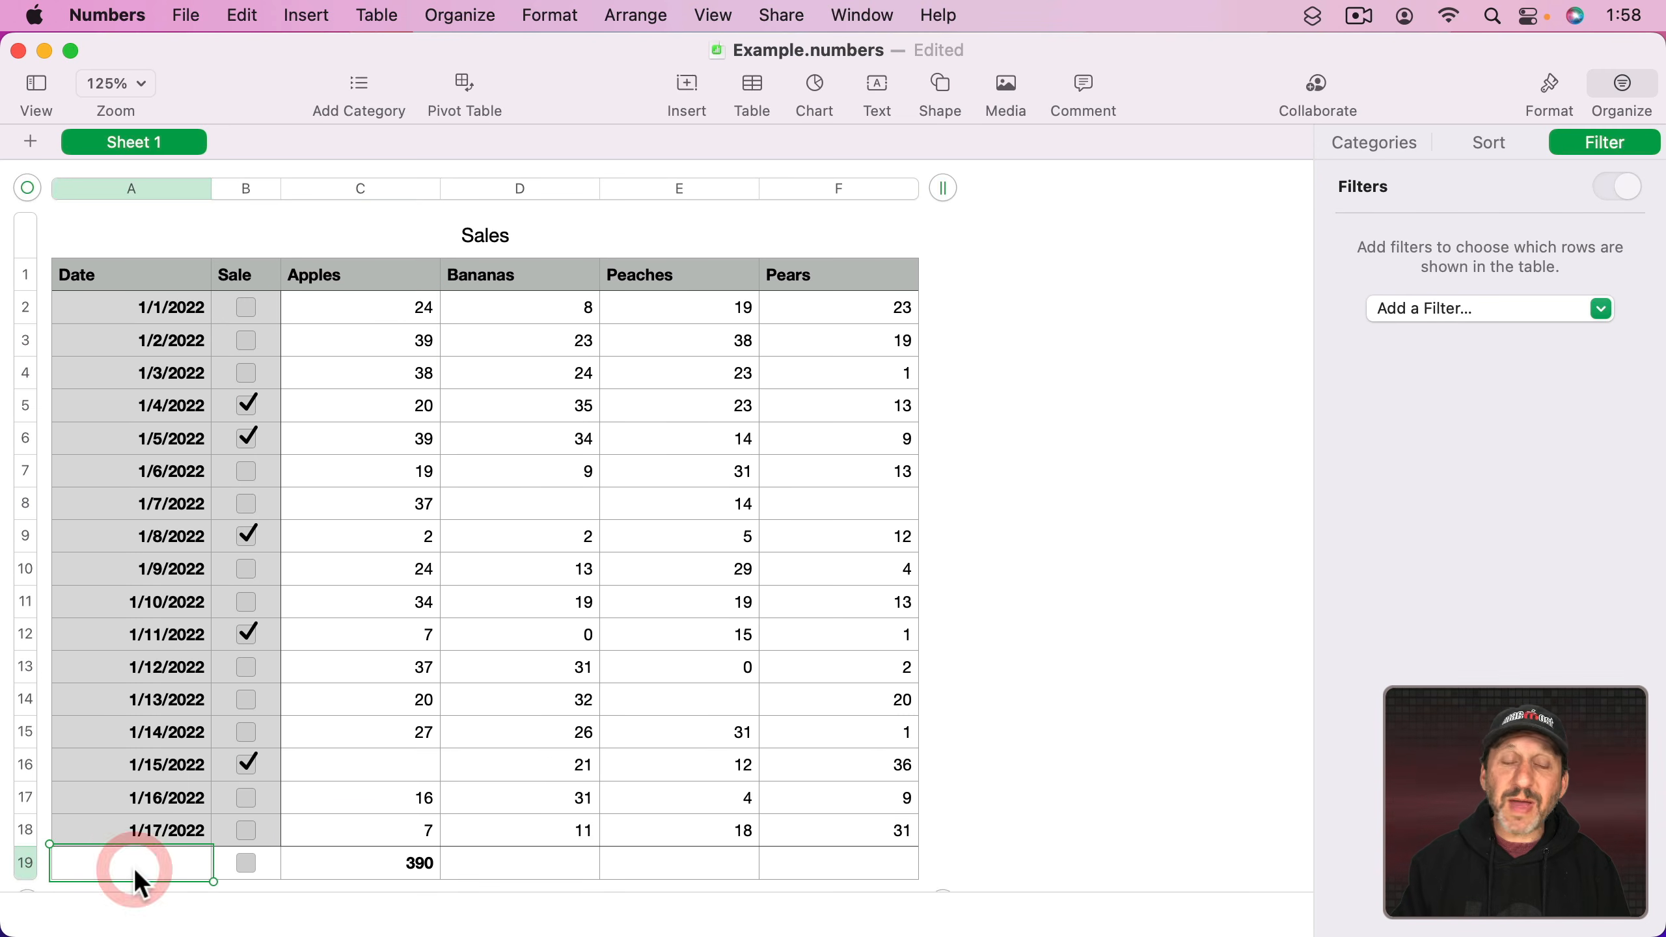
right_click(36, 857)
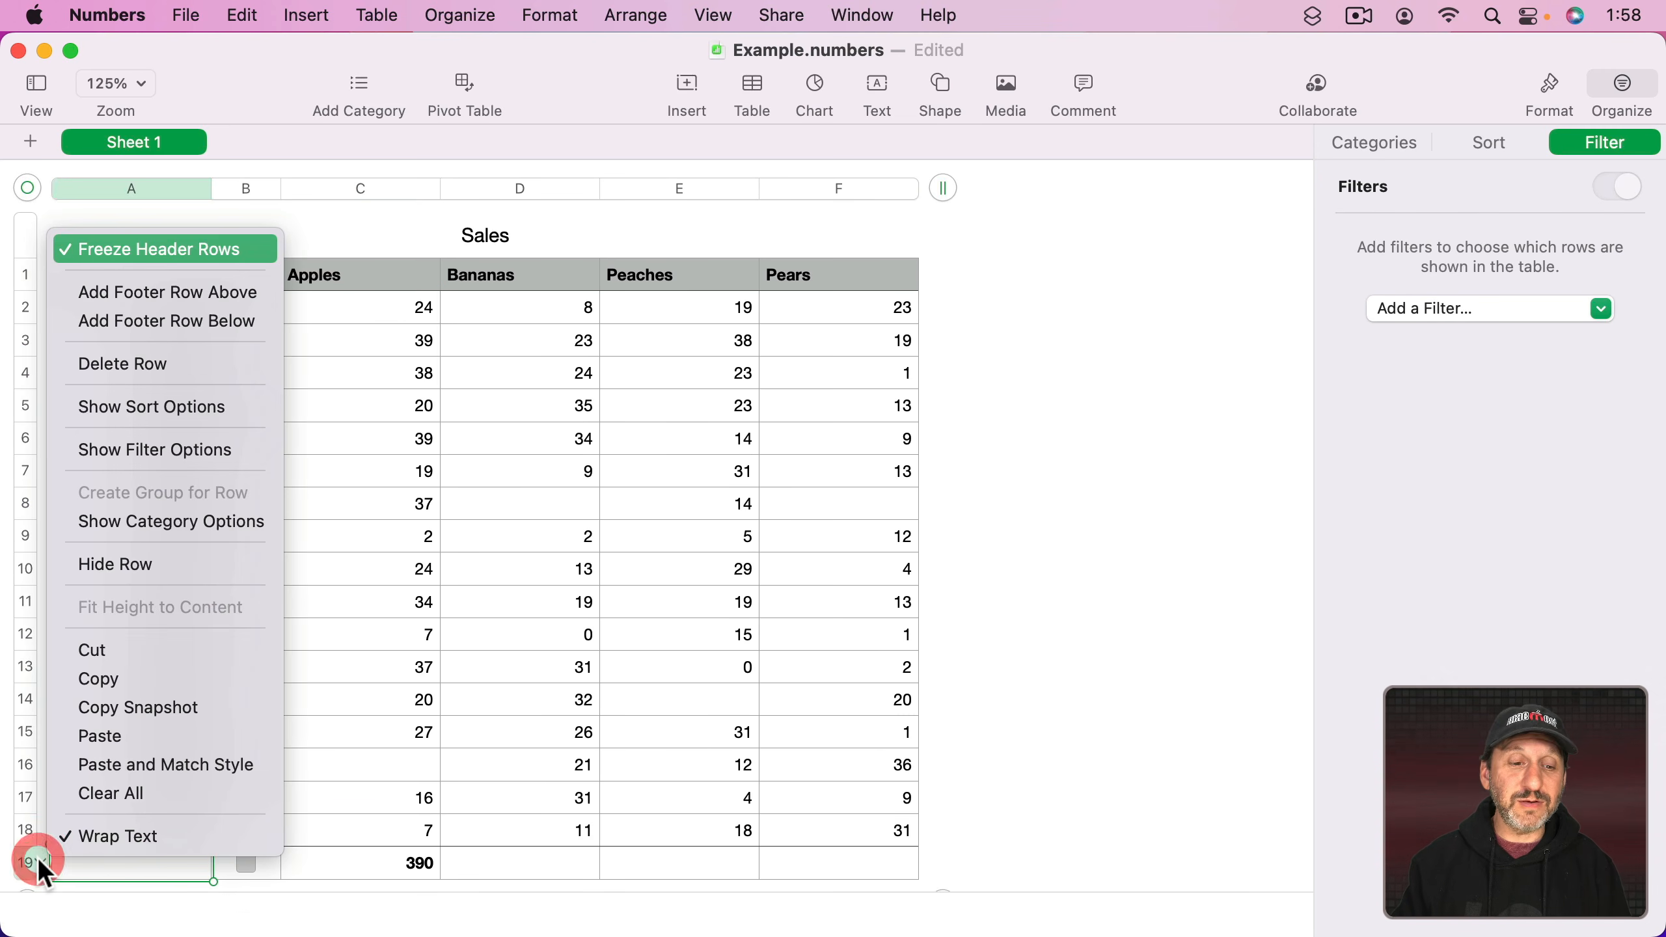
click(161, 363)
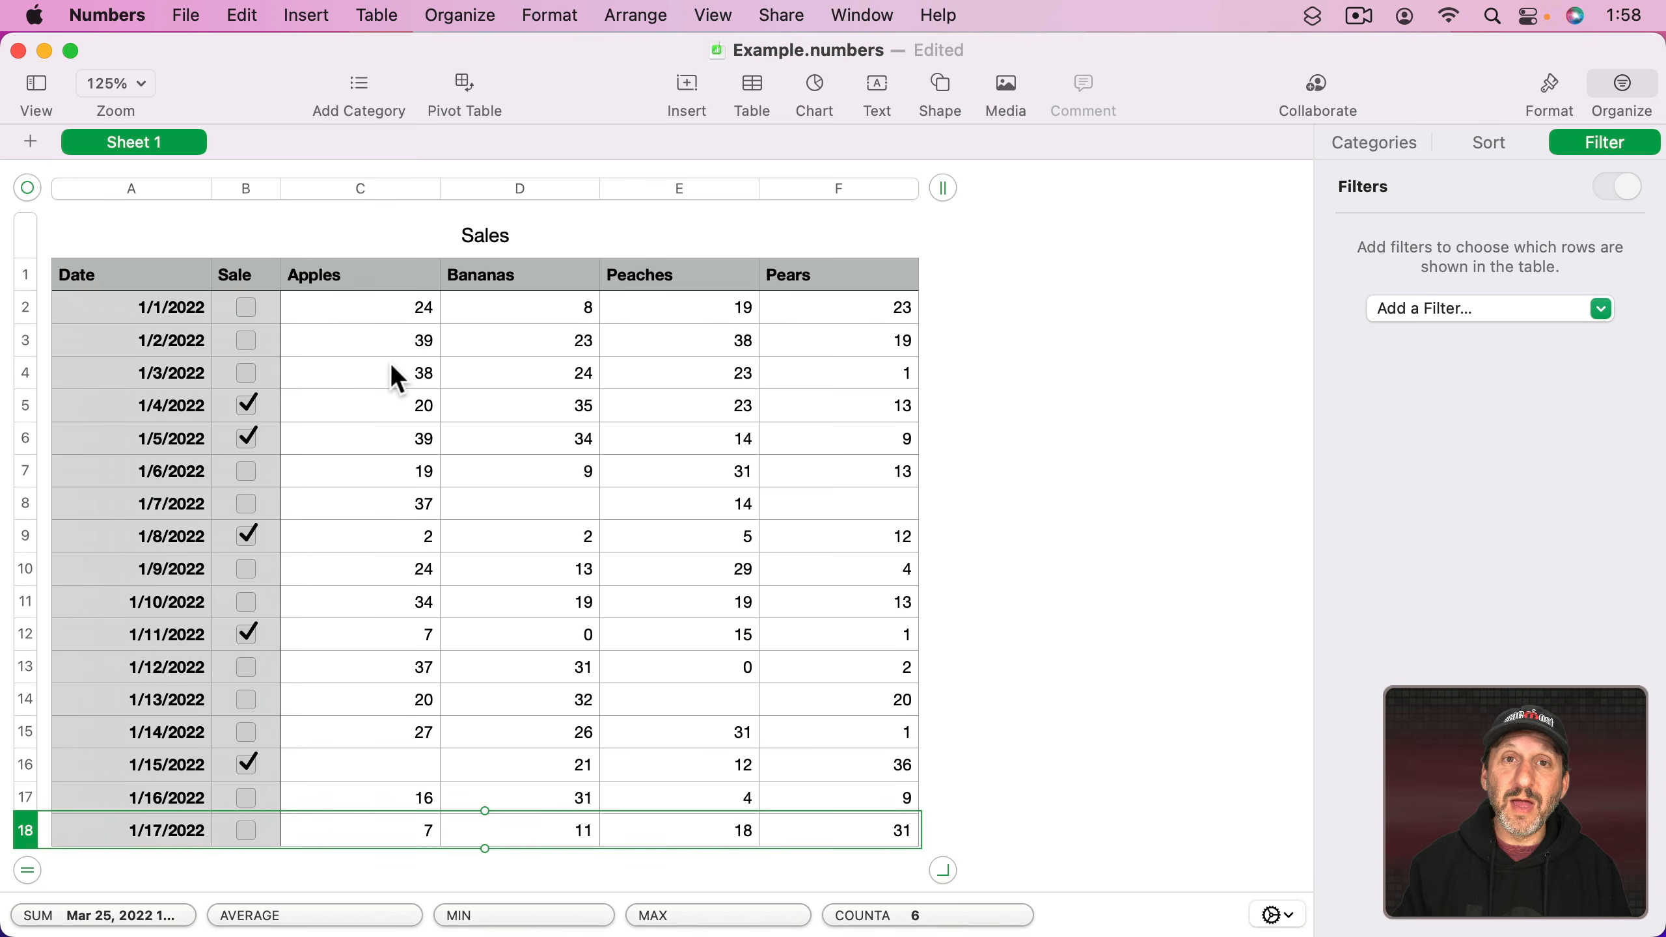
Step: Check the quick calculations for the Apples, Bananas, Peaches and Pears columns one after another, and return to the Apples column
click(367, 185)
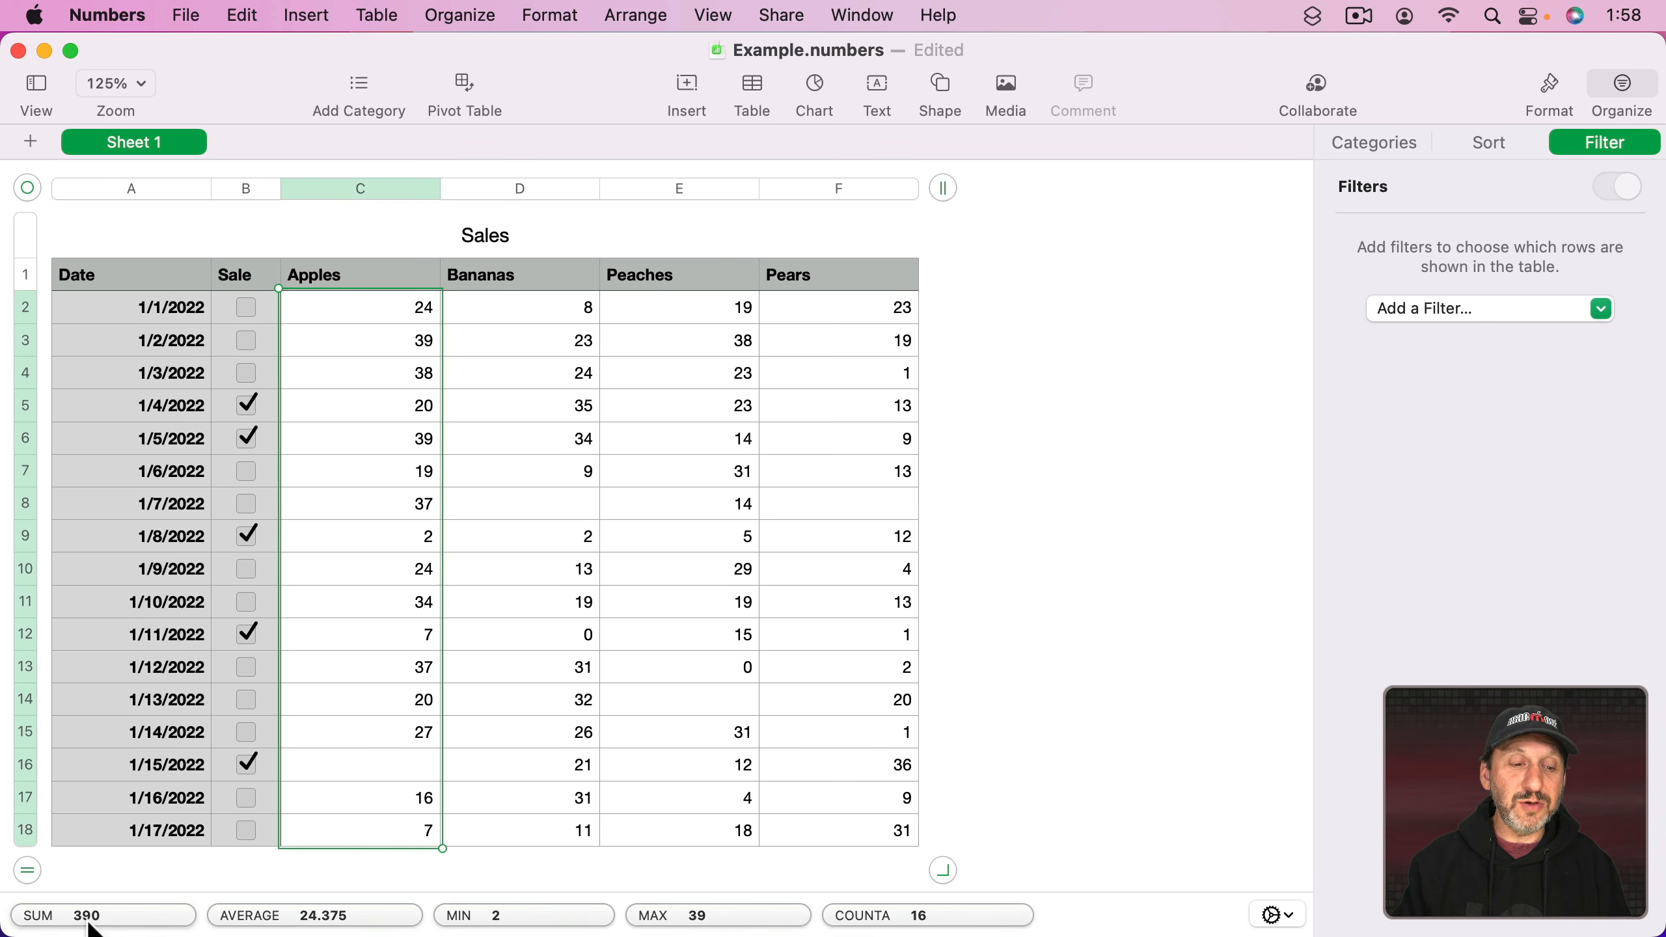
click(497, 187)
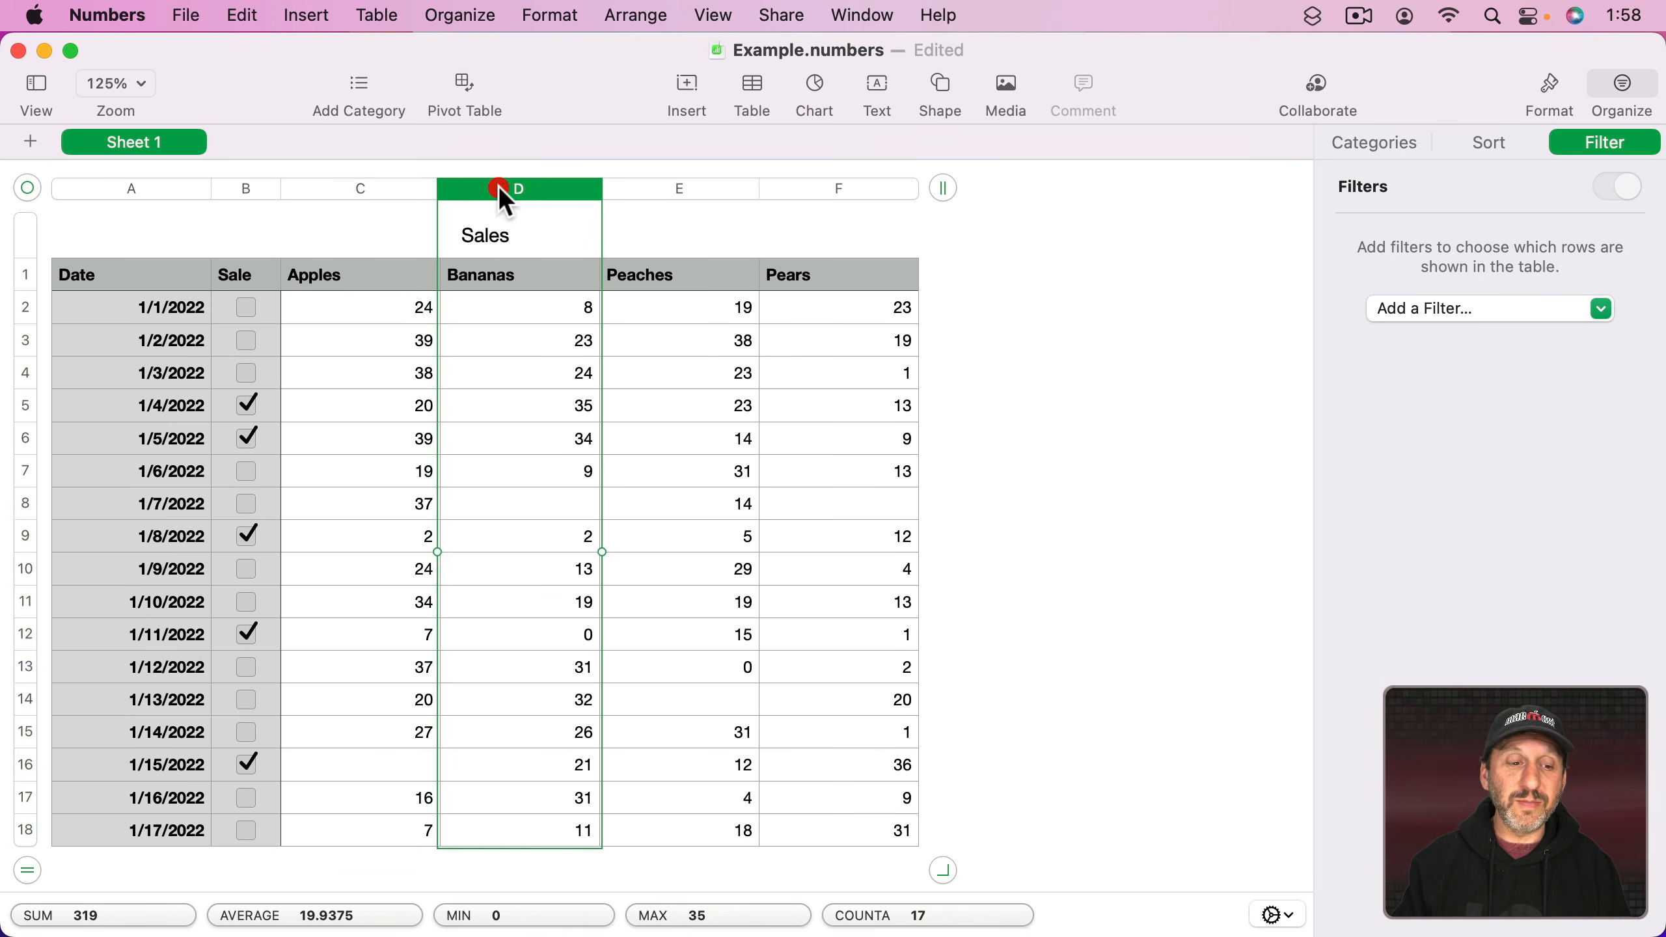
click(695, 190)
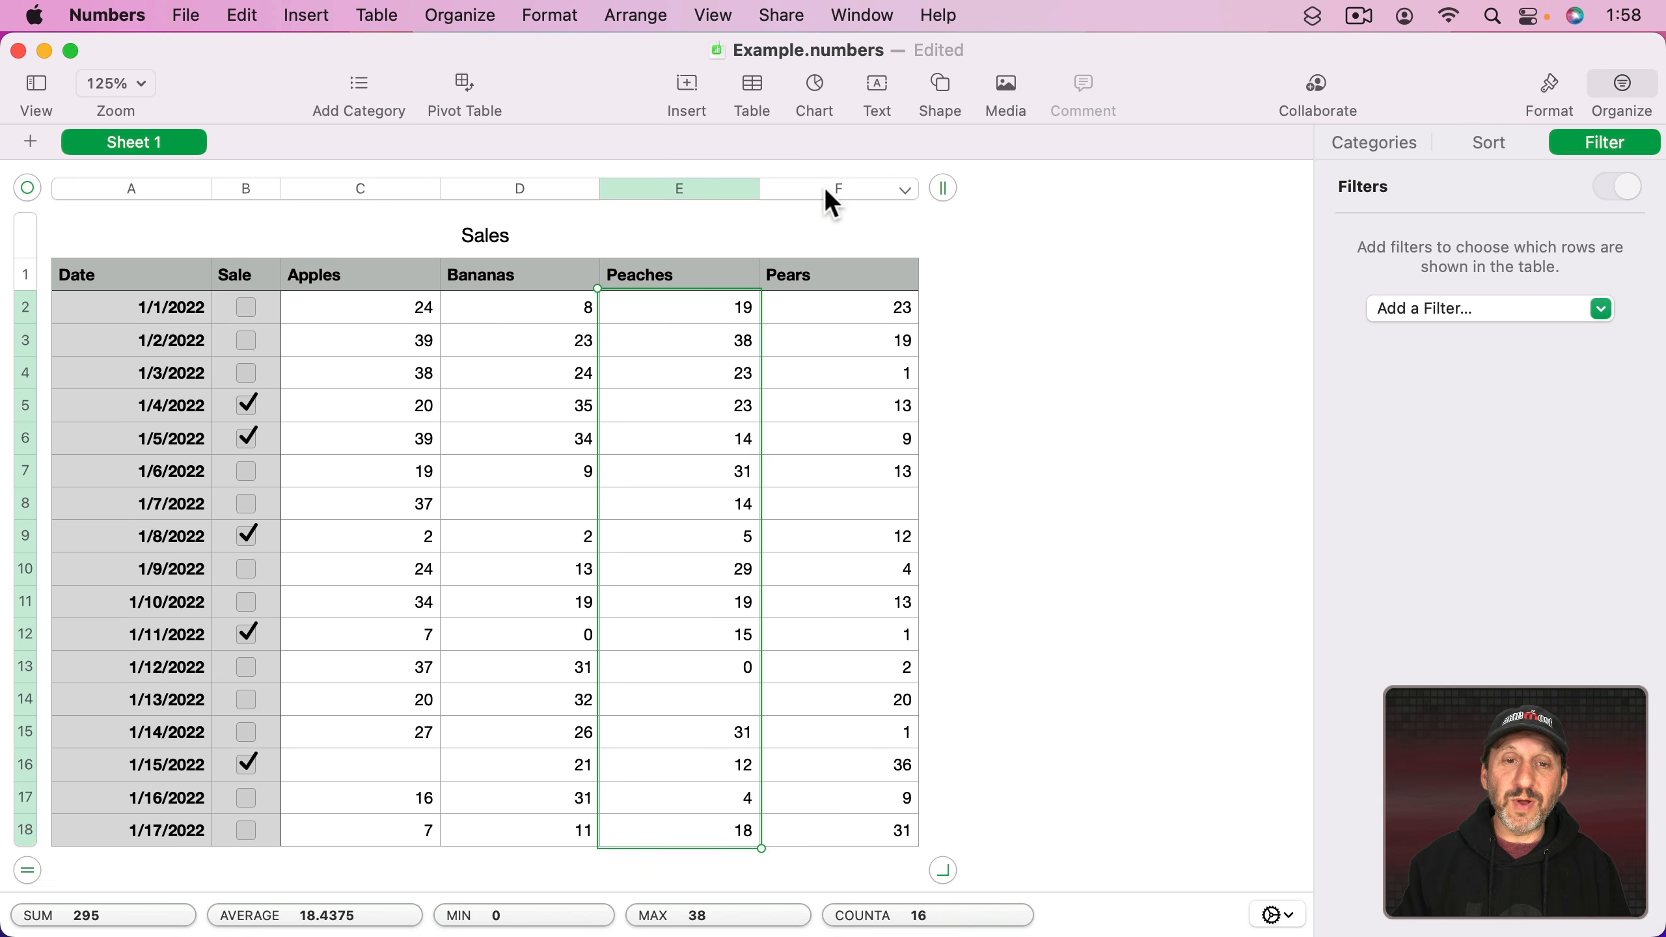
click(843, 188)
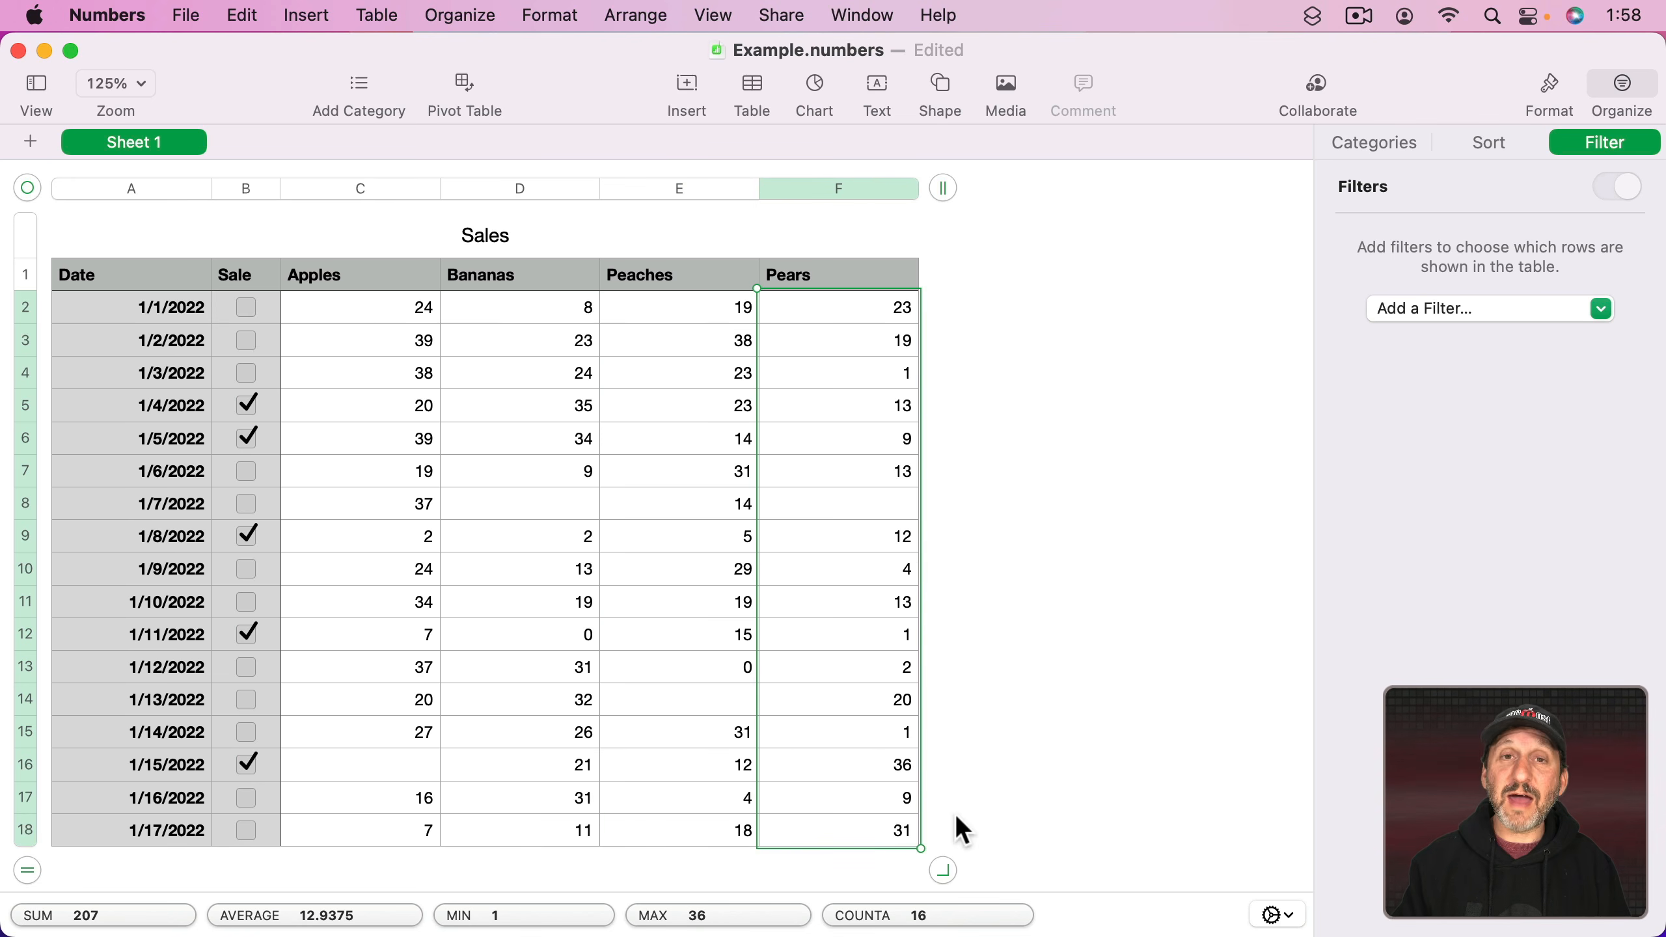
click(597, 857)
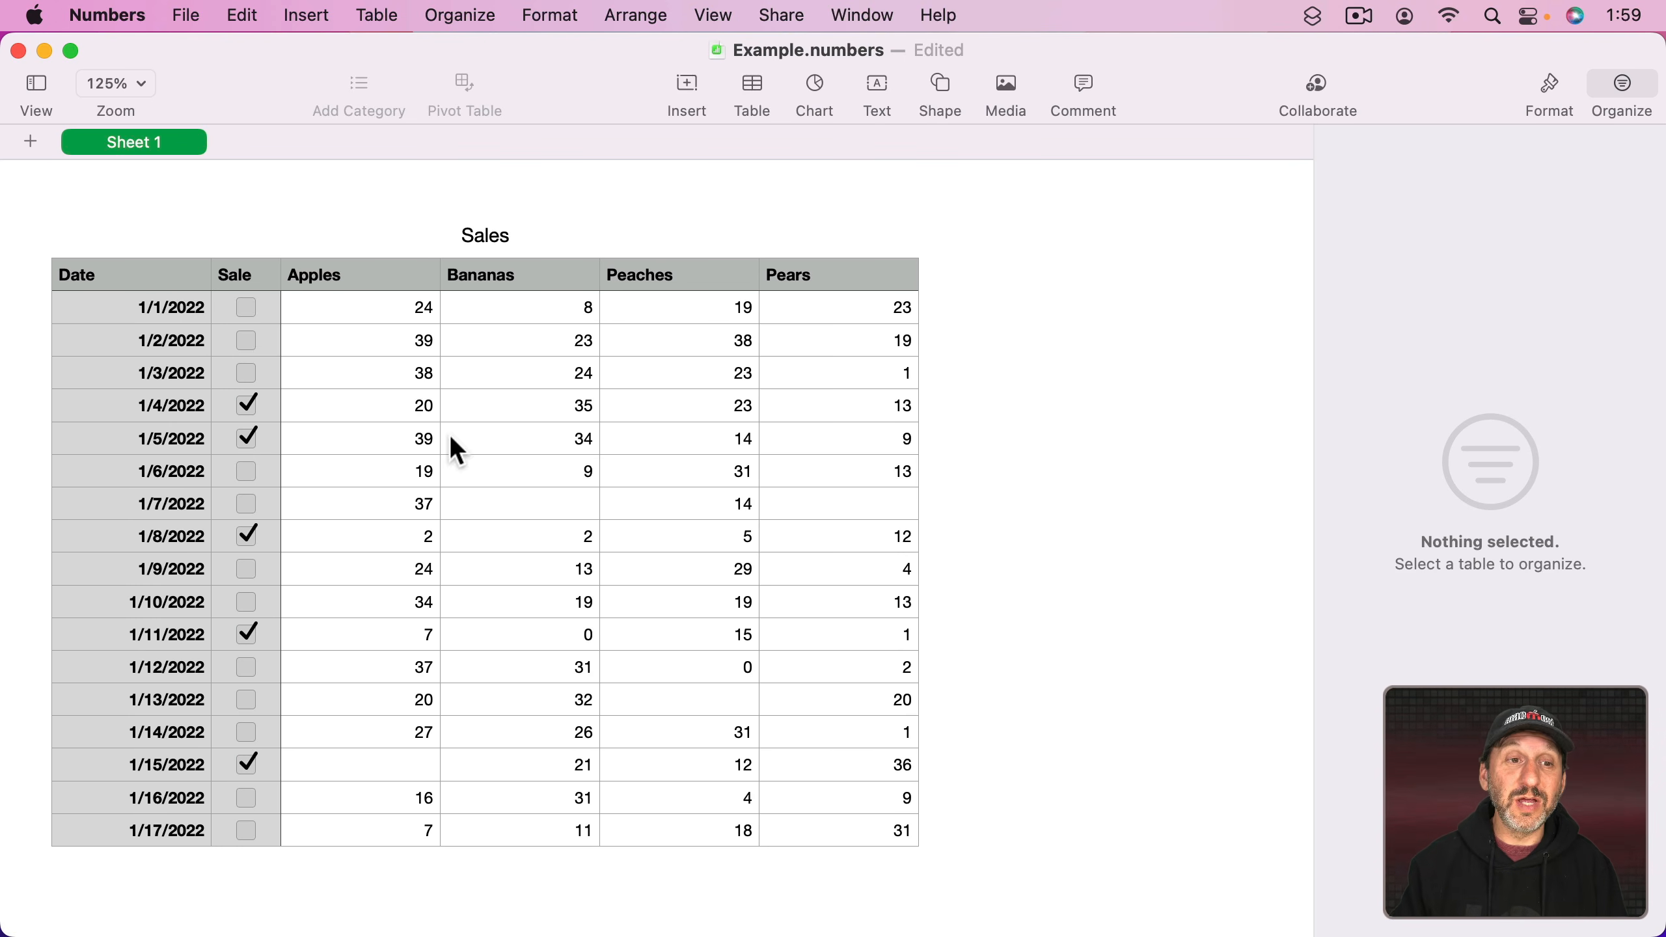
click(359, 250)
click(361, 187)
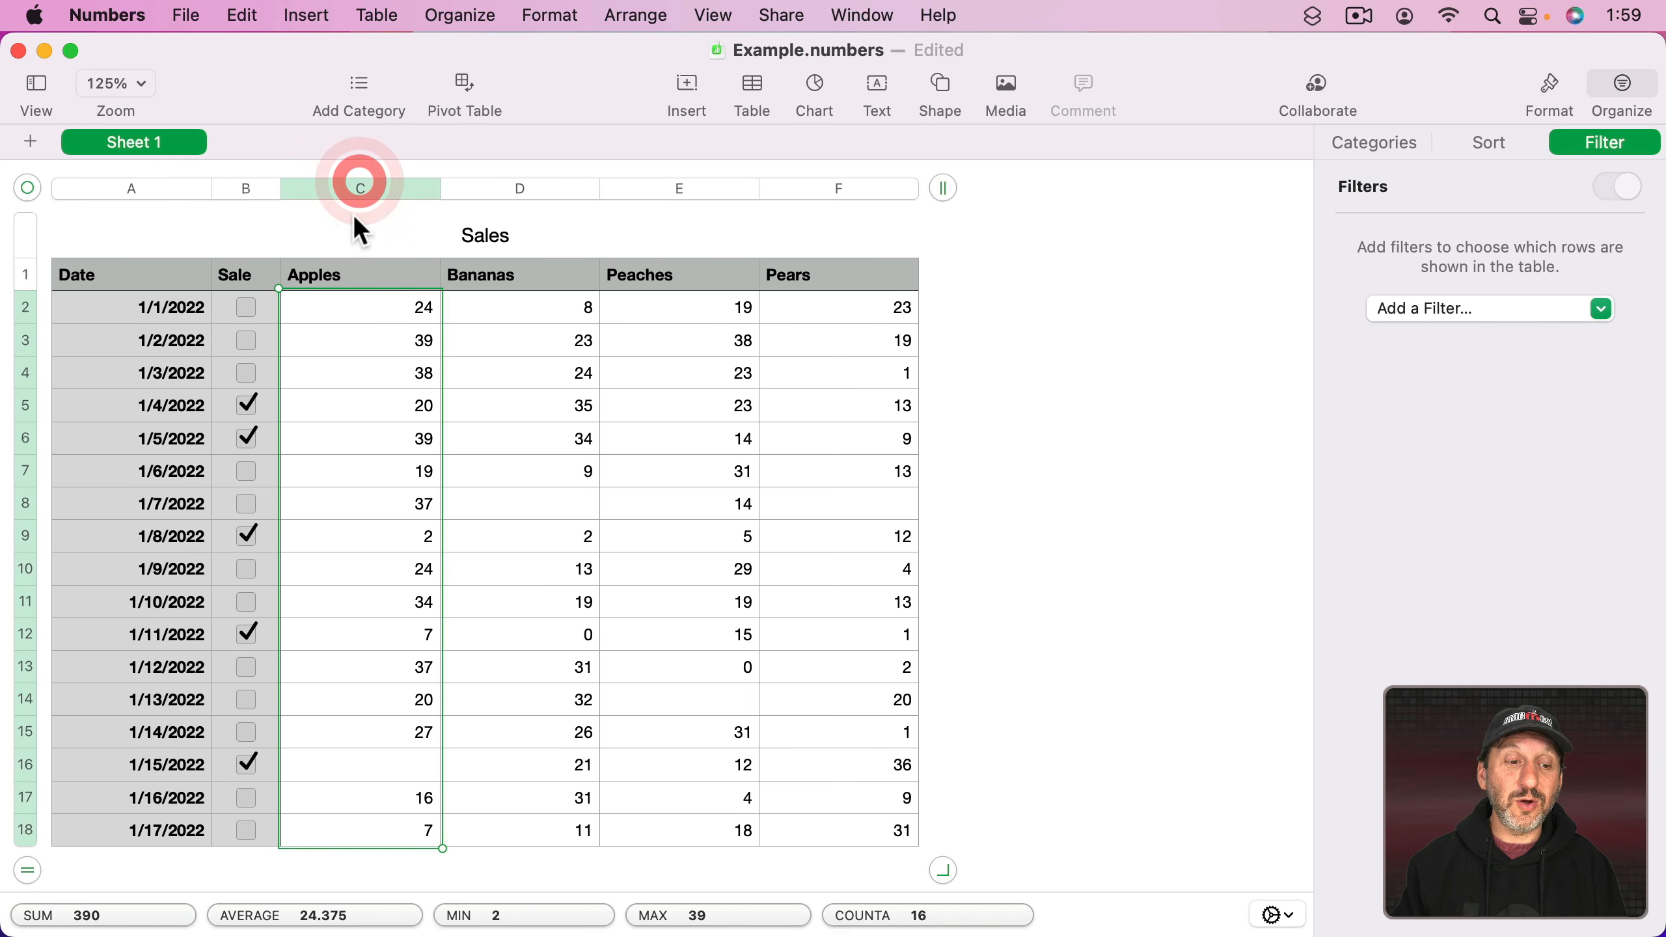